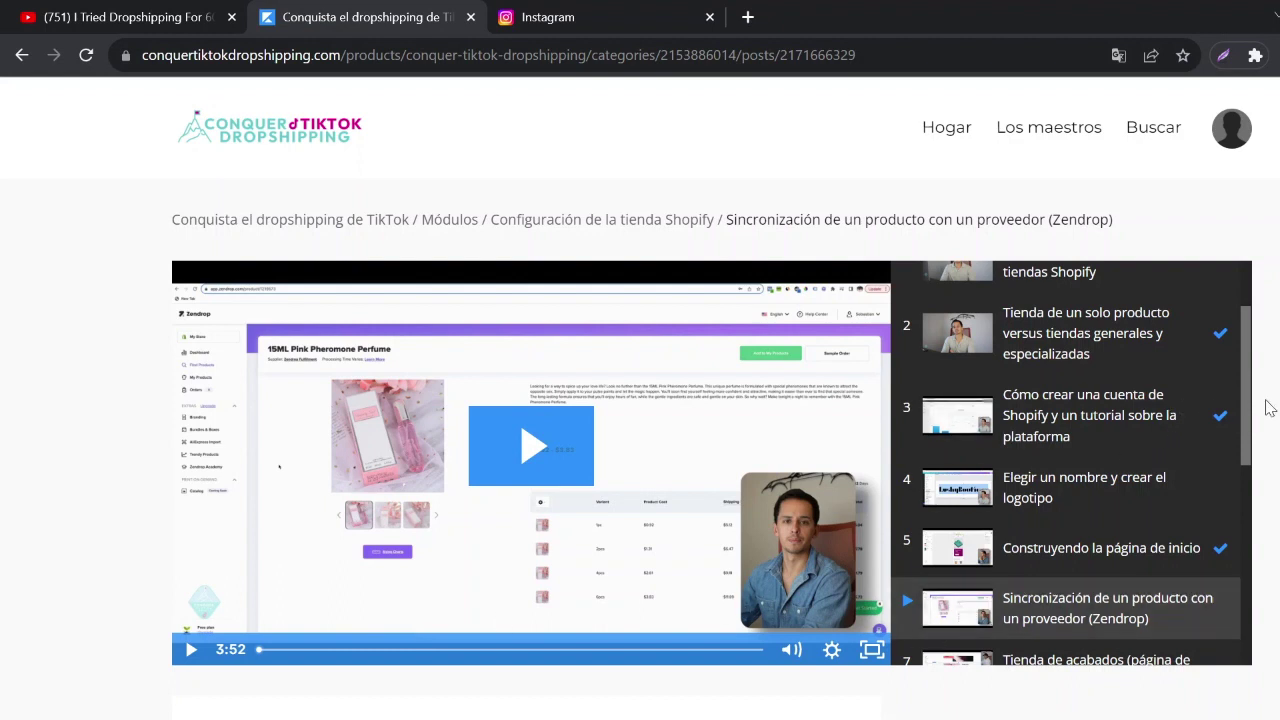
Step: Scroll down the lesson playlist to the Zendrop syncing lesson
{"action": "scroll", "coordinate": [960, 485], "scroll_direction": "down", "scroll_amount": 3}
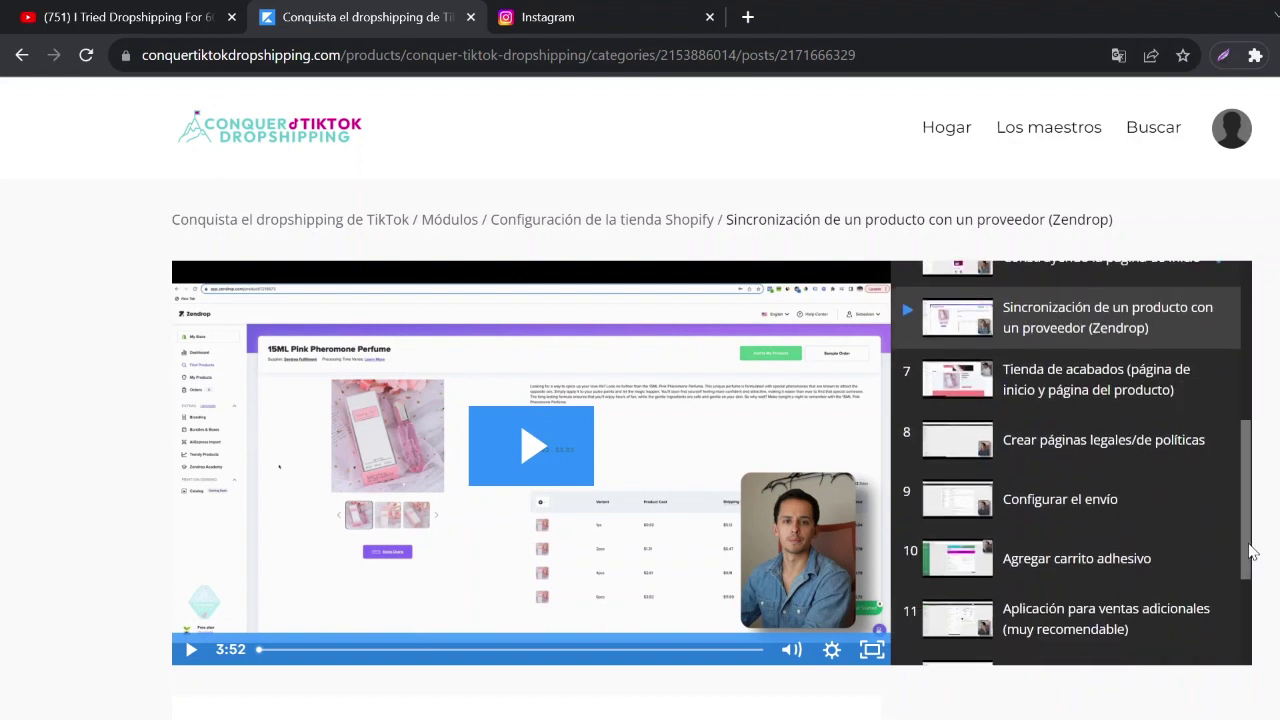
Step: Play the Zendrop syncing lesson video and view it full screen
{"action": "left_click", "coordinate": [464, 448]}
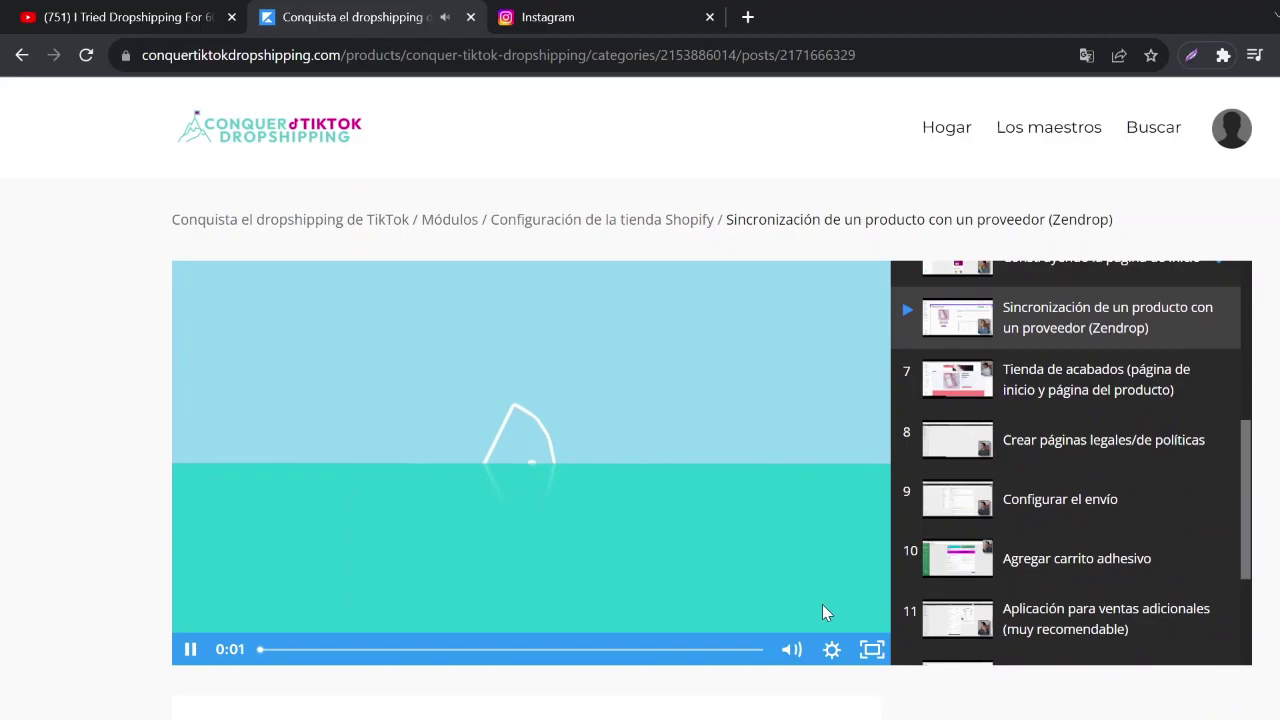
{"action": "left_click", "coordinate": [874, 655]}
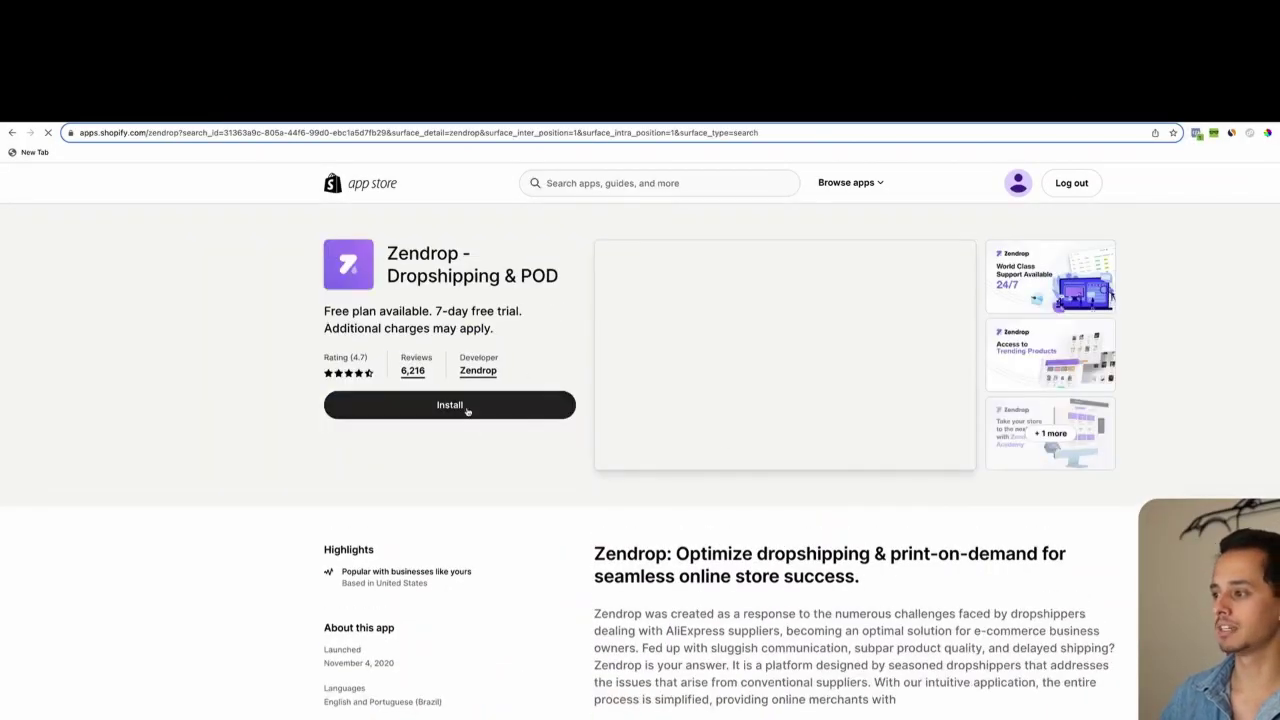
Step: Open the Zendrop – Dropshipping & POD listing and install it on the store
{"action": "left_click", "coordinate": [463, 406]}
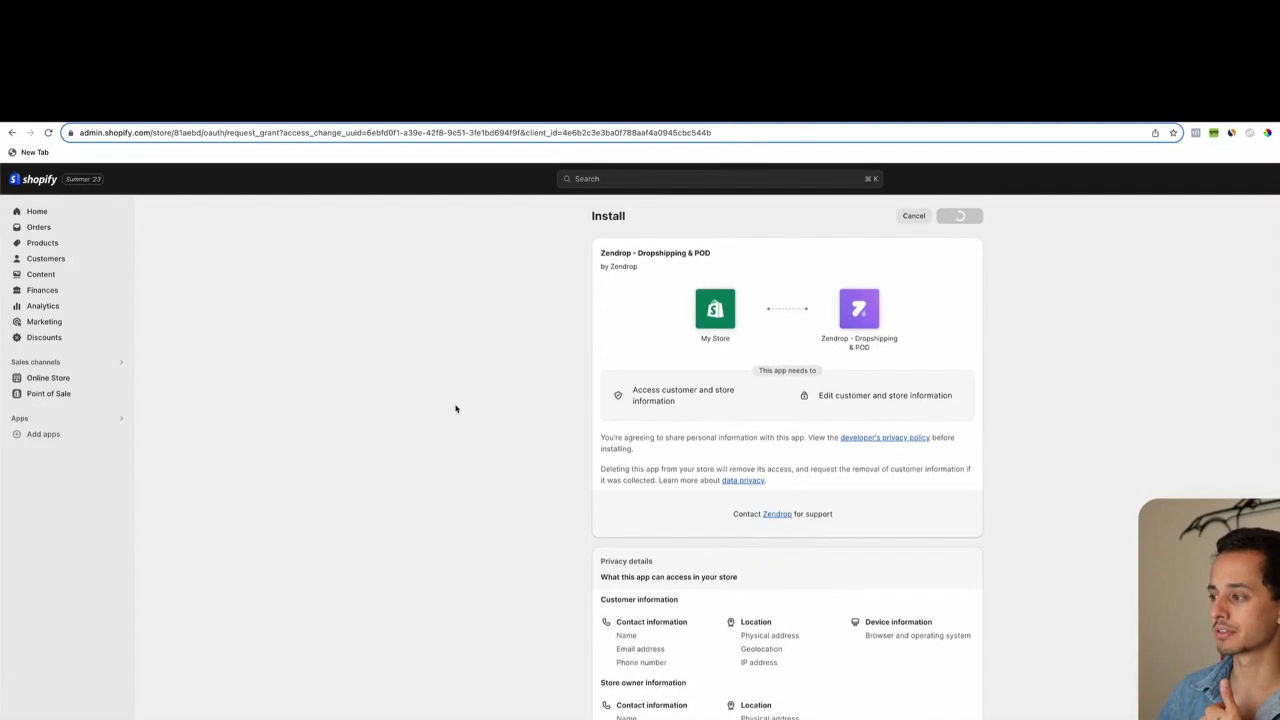
{"action": "left_click", "coordinate": [962, 215]}
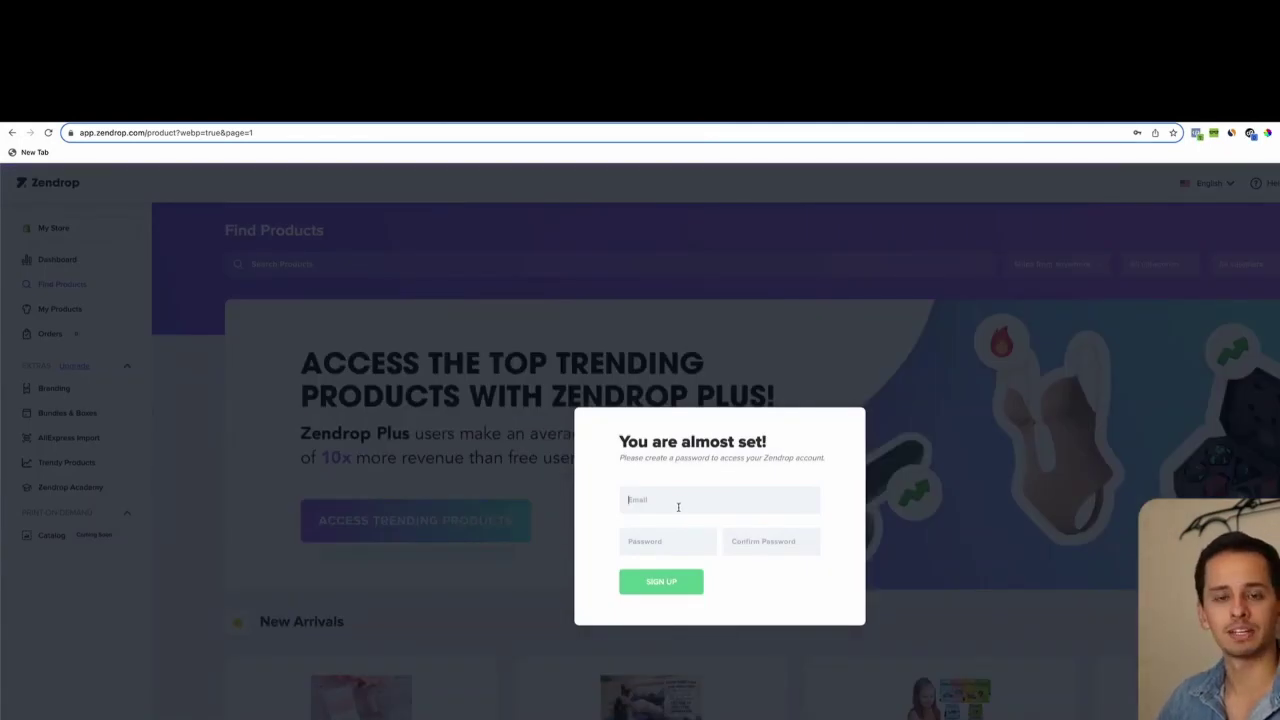
Step: Dismiss the 'You are almost set!' sign-up prompt by clicking outside it
{"action": "left_click", "coordinate": [198, 329]}
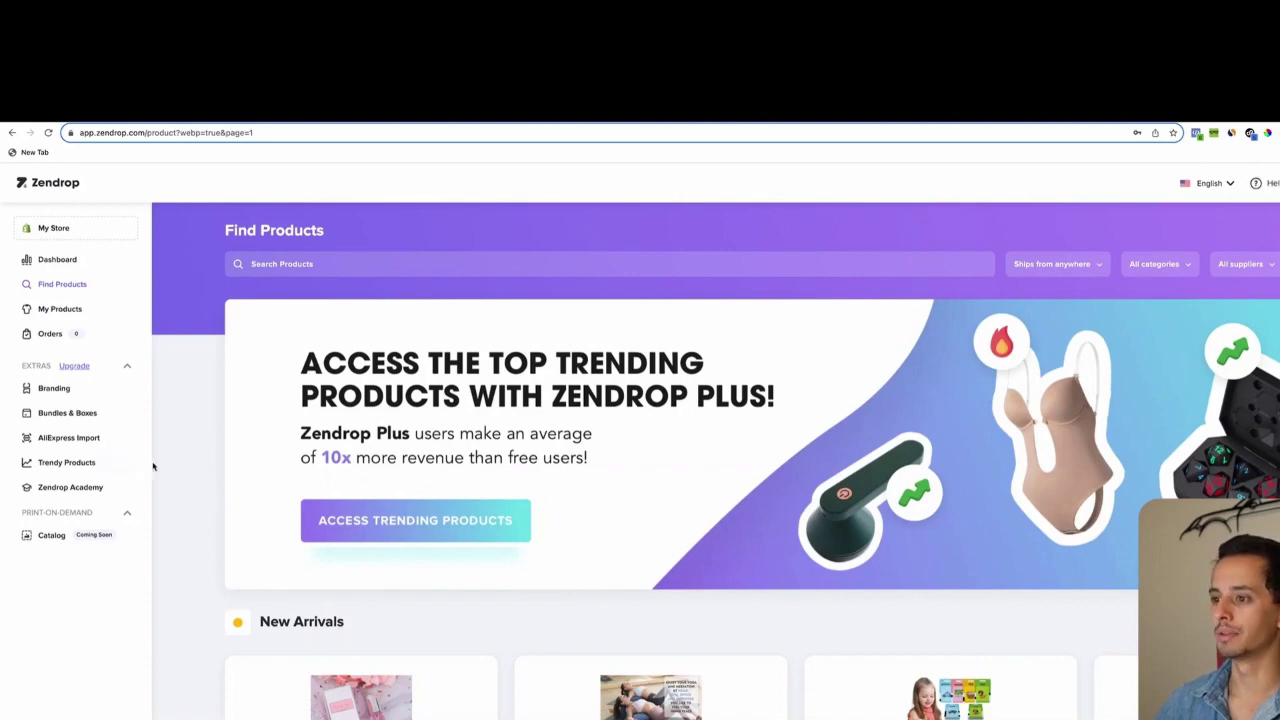
Step: Filter the Zendrop catalogue to Bath & Beauty and browse the products
{"action": "left_click", "coordinate": [1165, 264]}
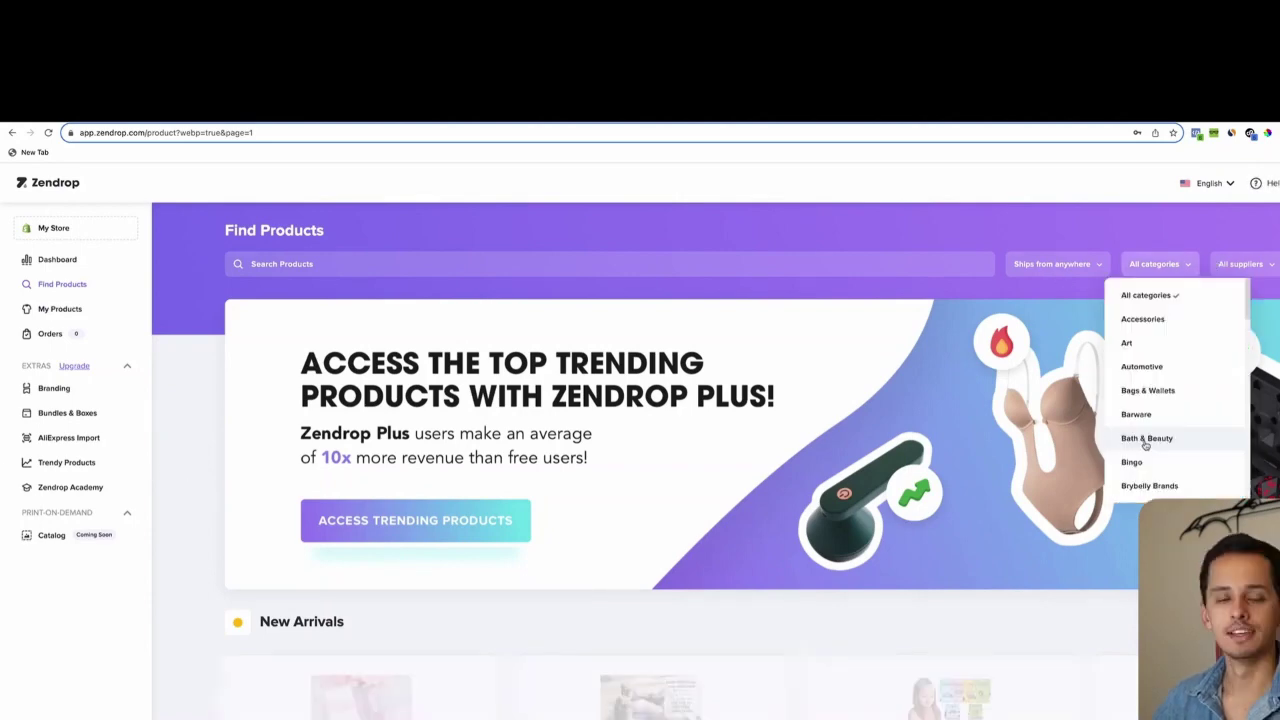
{"action": "left_click", "coordinate": [1146, 438]}
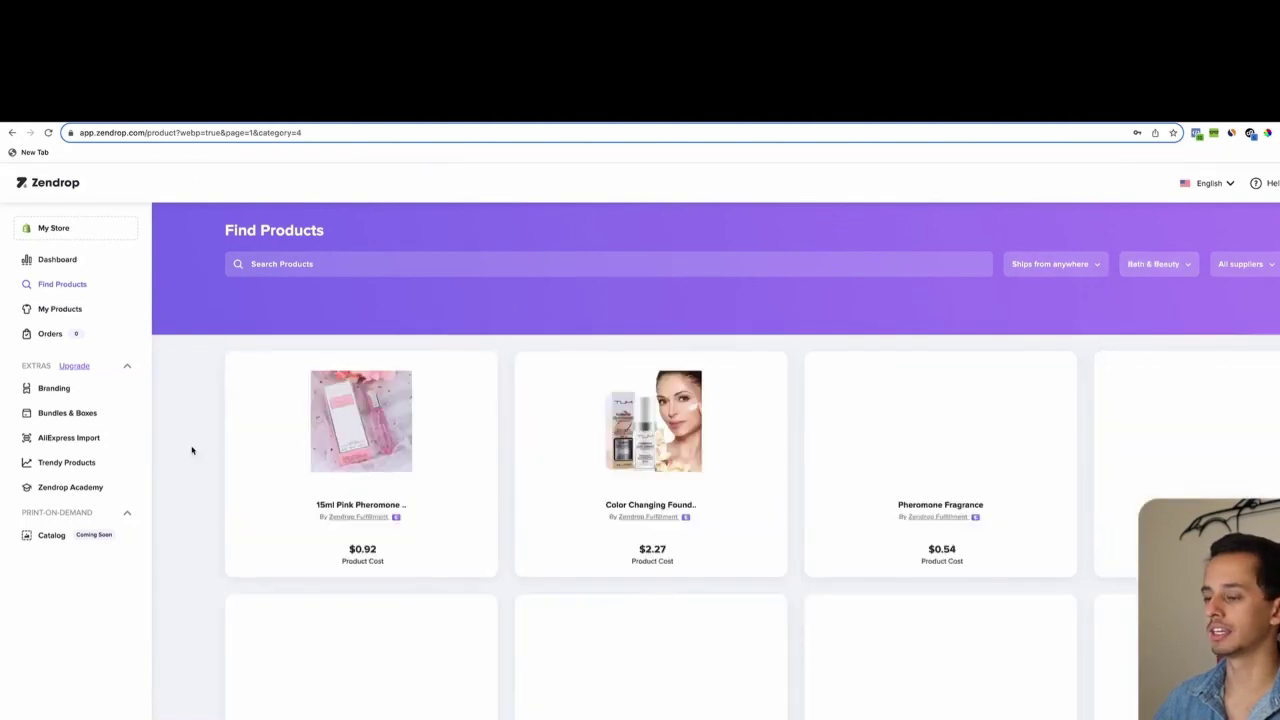
{"action": "scroll", "coordinate": [192, 450], "scroll_direction": "down", "scroll_amount": 2}
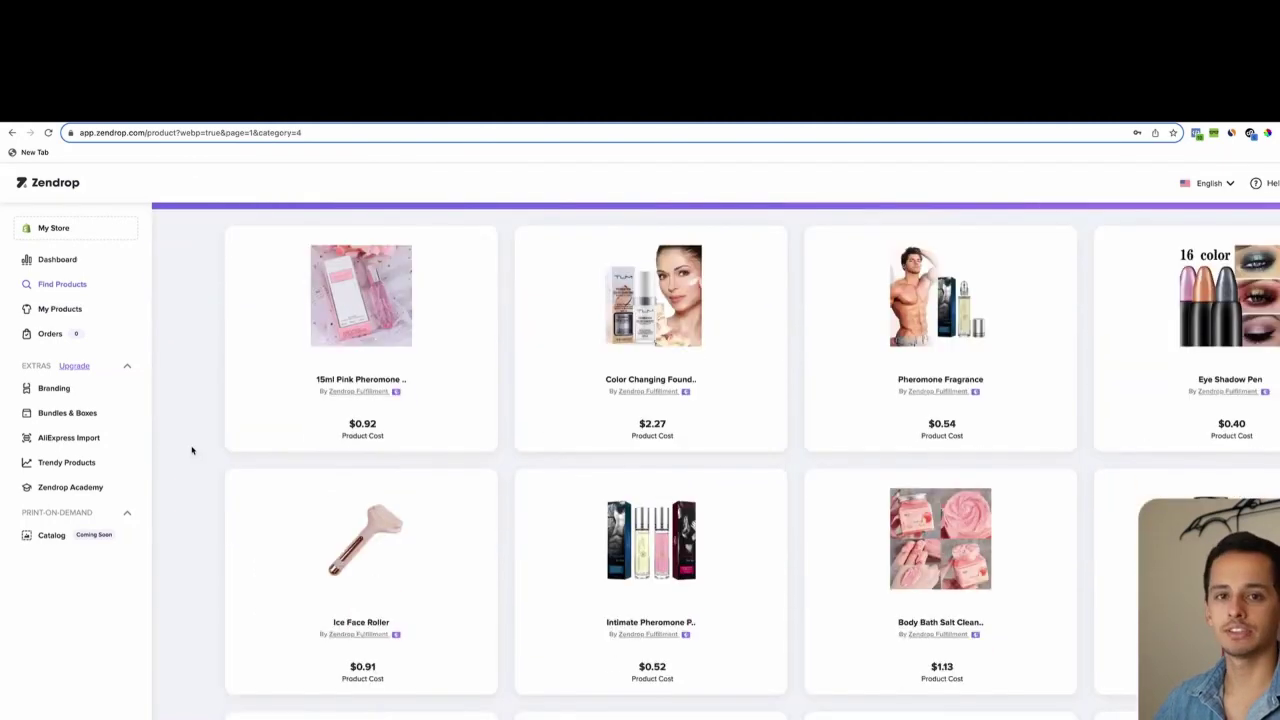
{"action": "scroll", "coordinate": [192, 450], "scroll_direction": "down", "scroll_amount": 3}
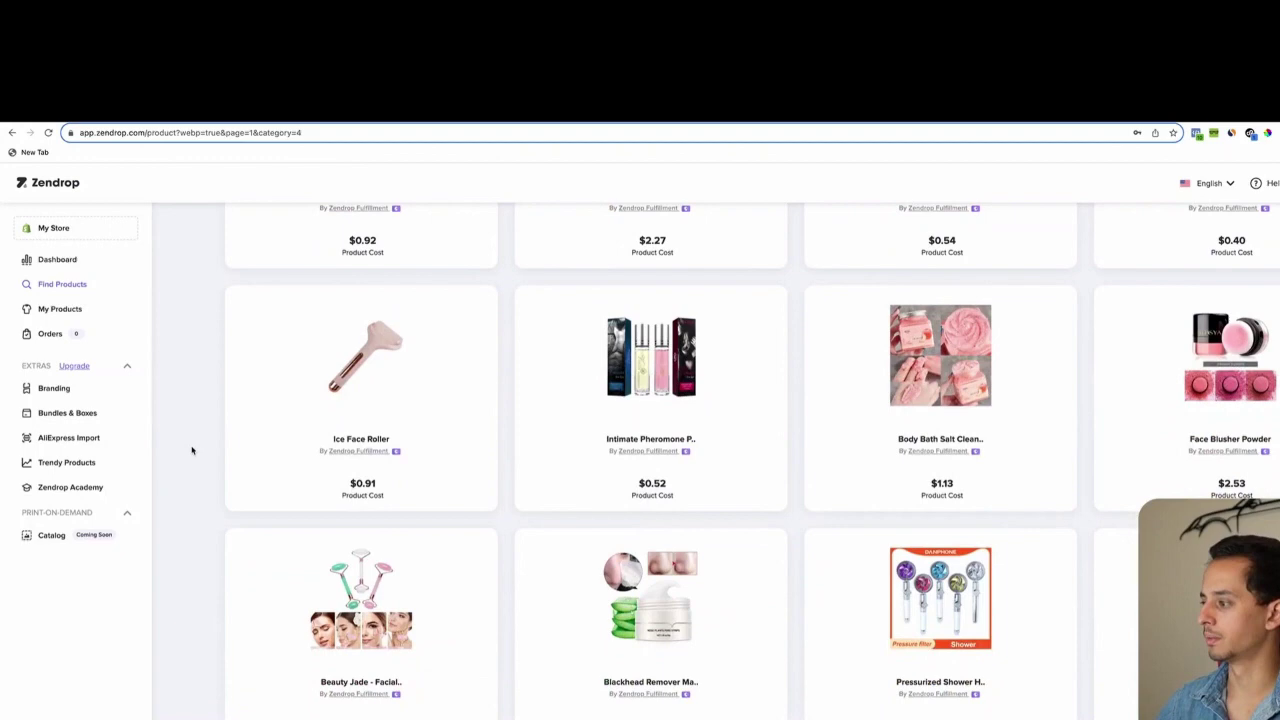
{"action": "scroll", "coordinate": [192, 450], "scroll_direction": "down", "scroll_amount": 10}
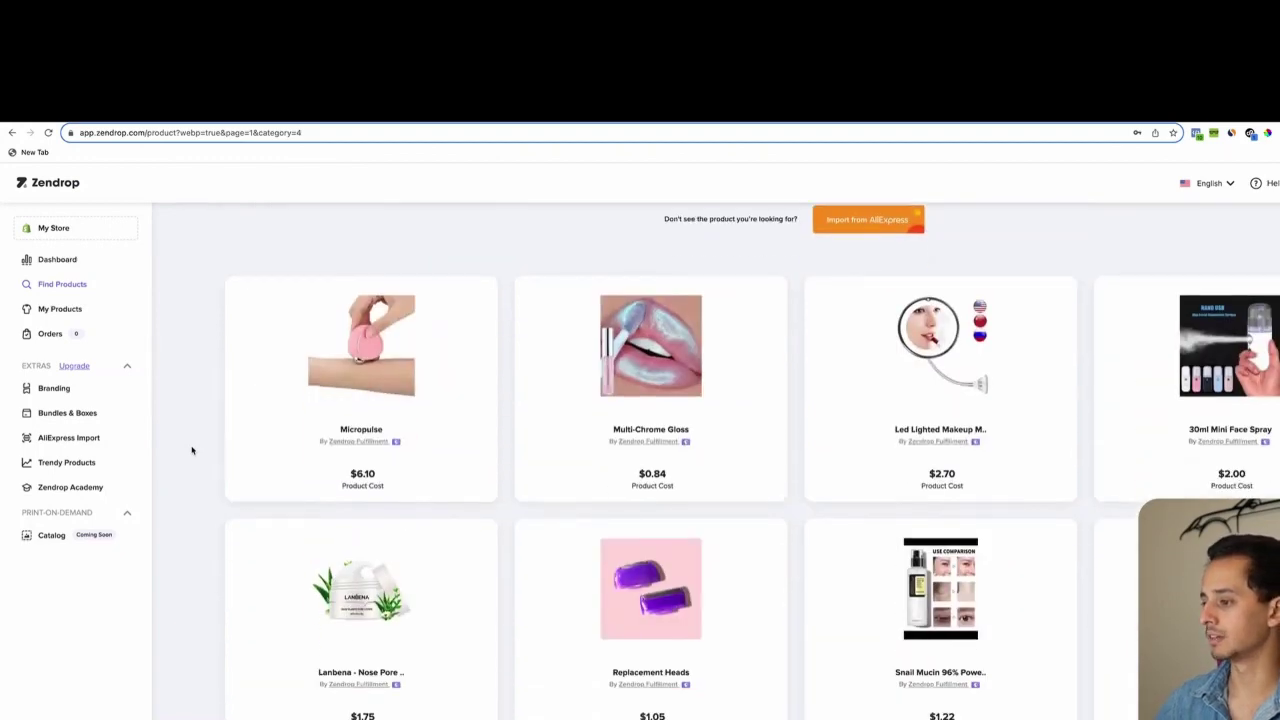
{"action": "scroll", "coordinate": [192, 450], "scroll_direction": "down", "scroll_amount": 2}
{"action": "mouse_move", "coordinate": [371, 418]}
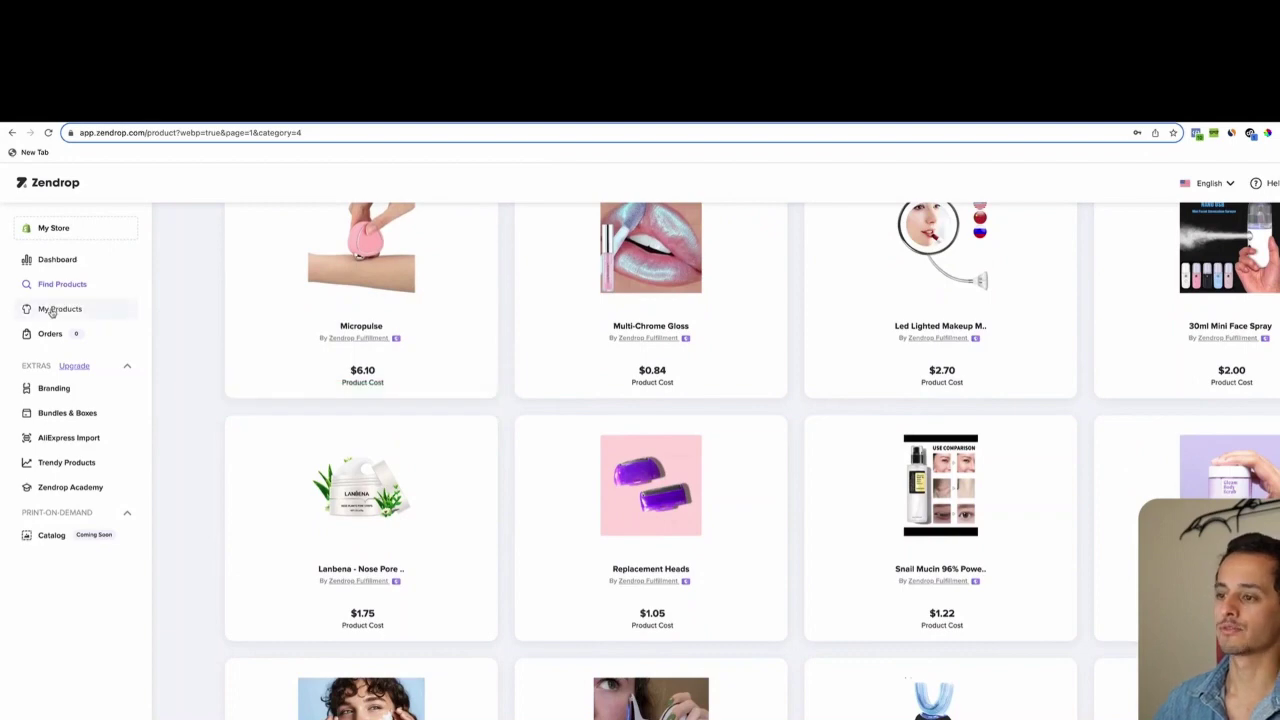
{"action": "scroll", "coordinate": [182, 474], "scroll_direction": "down", "scroll_amount": 5}
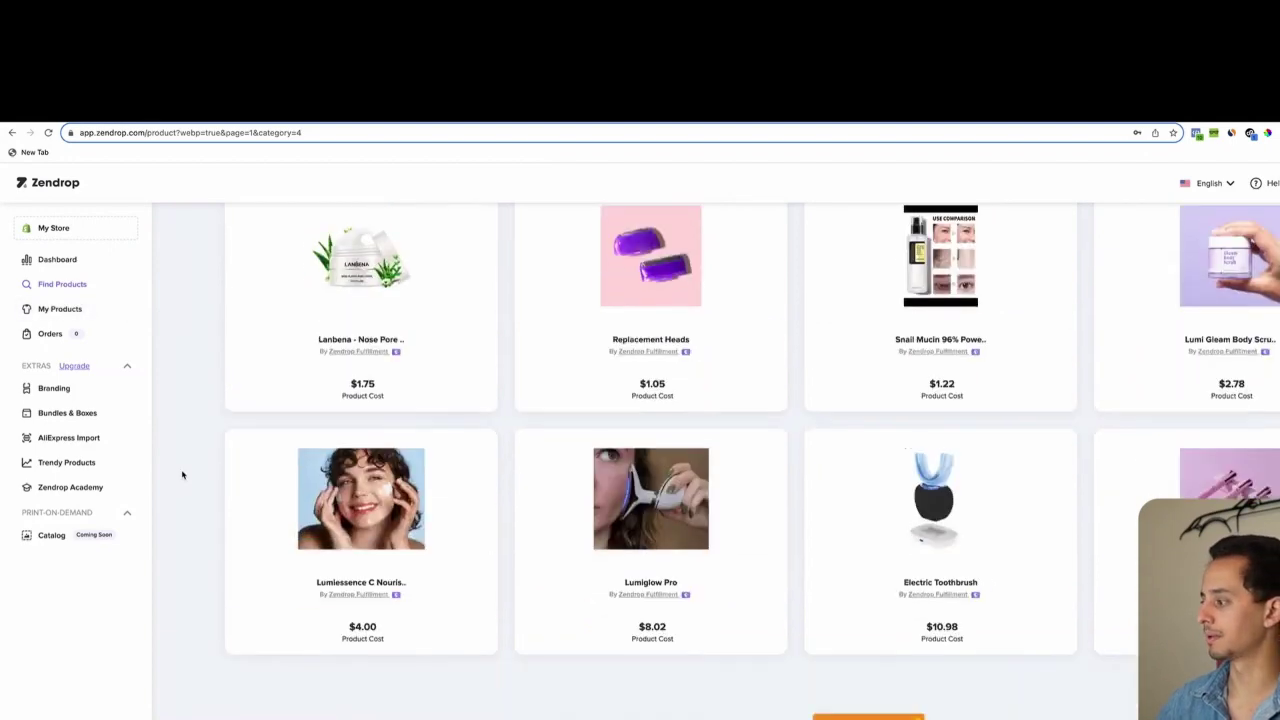
{"action": "scroll", "coordinate": [182, 474], "scroll_direction": "down", "scroll_amount": 5}
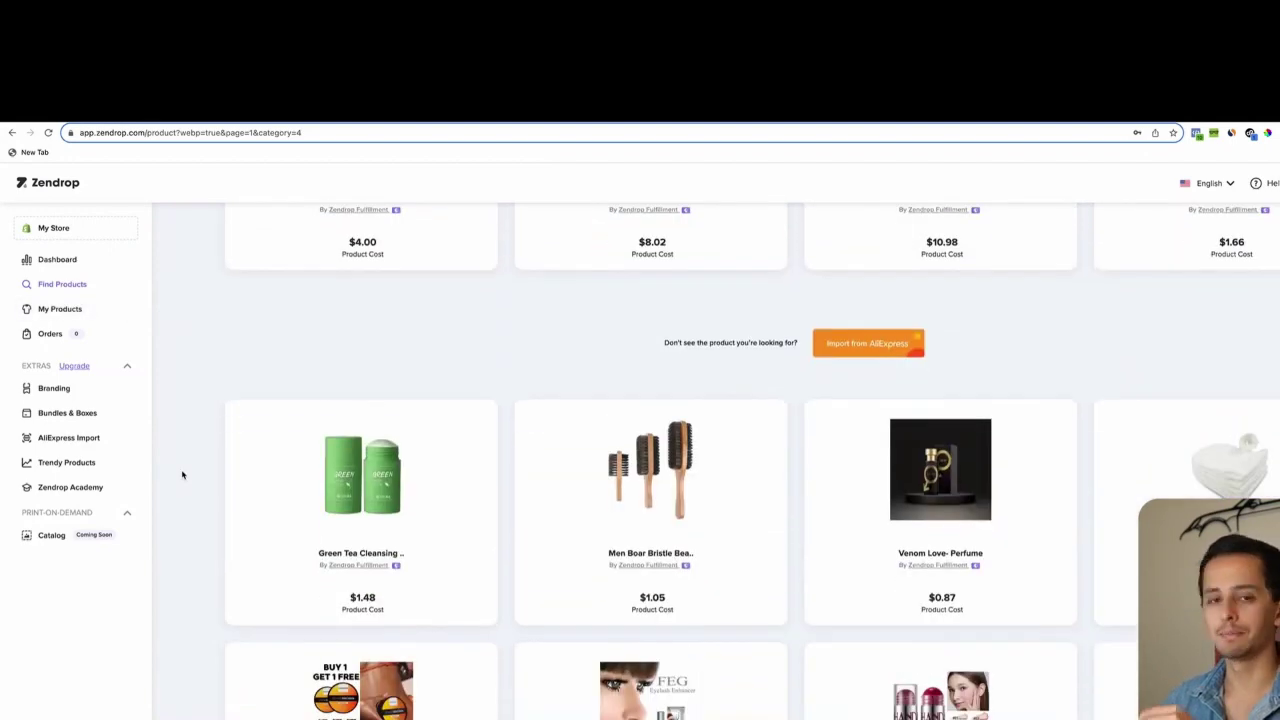
{"action": "scroll", "coordinate": [182, 474], "scroll_direction": "down", "scroll_amount": 1}
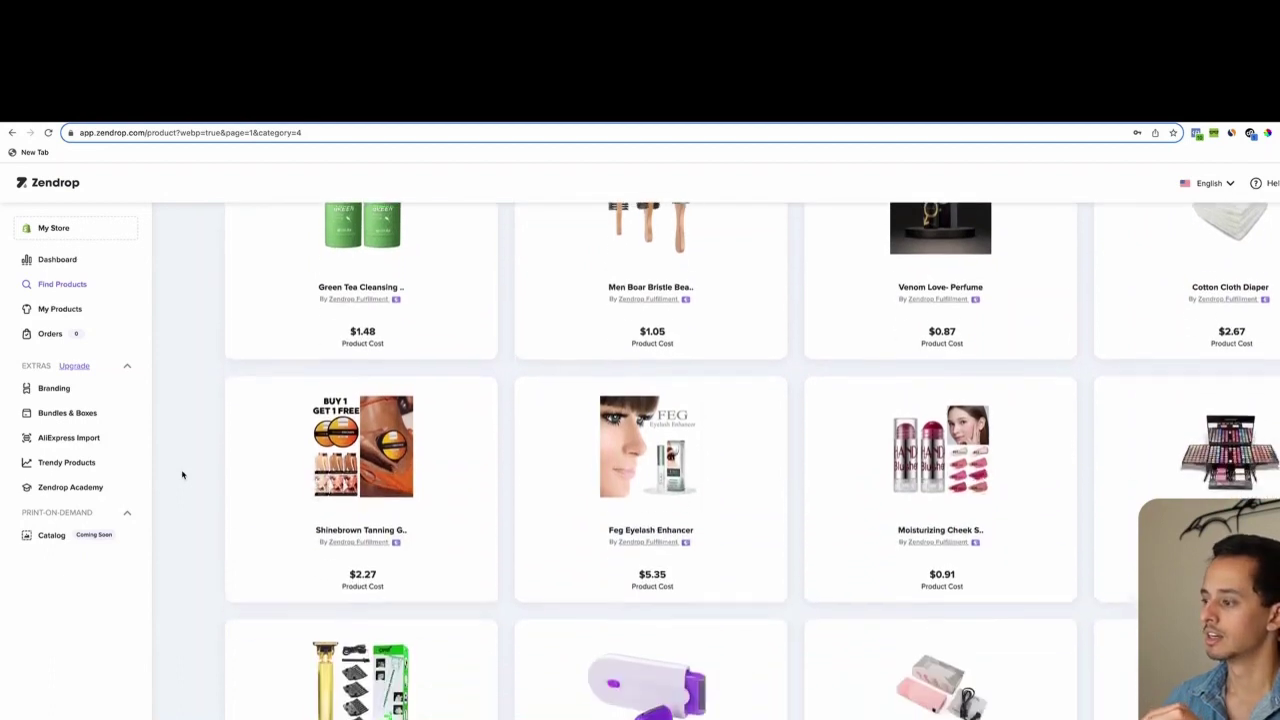
{"action": "scroll", "coordinate": [182, 474], "scroll_direction": "down", "scroll_amount": 4}
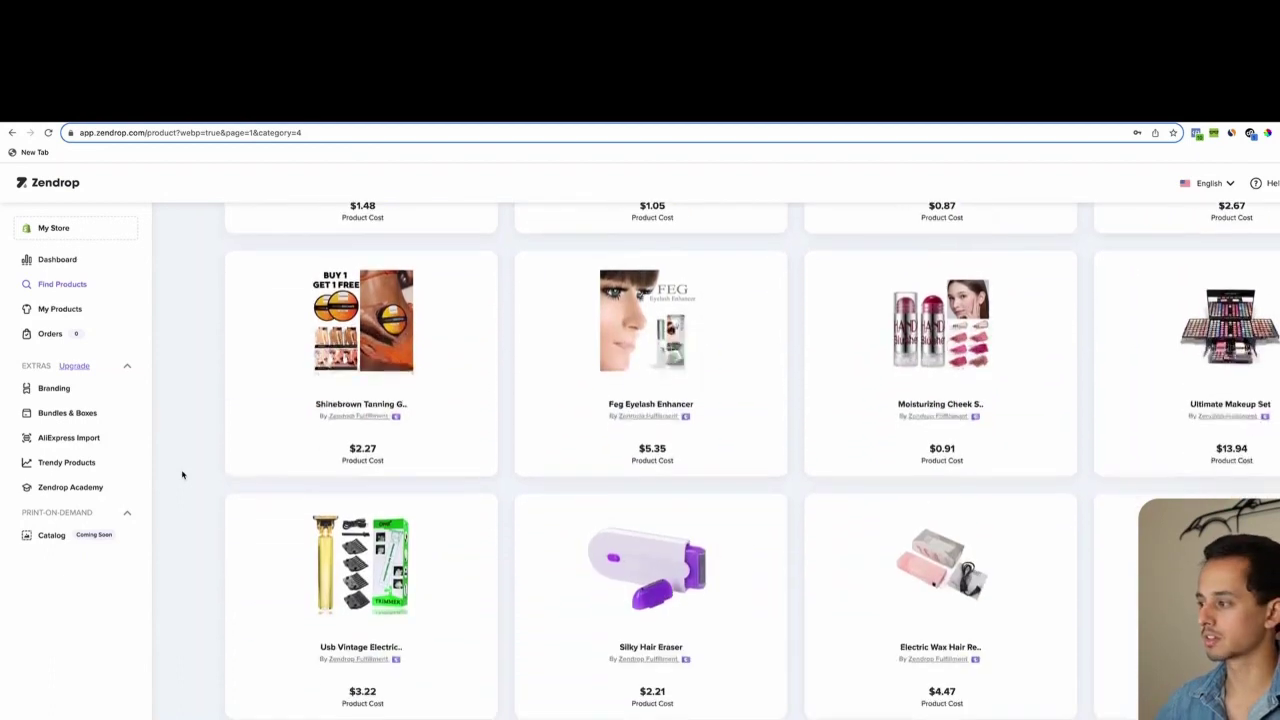
{"action": "scroll", "coordinate": [182, 474], "scroll_direction": "down", "scroll_amount": 6}
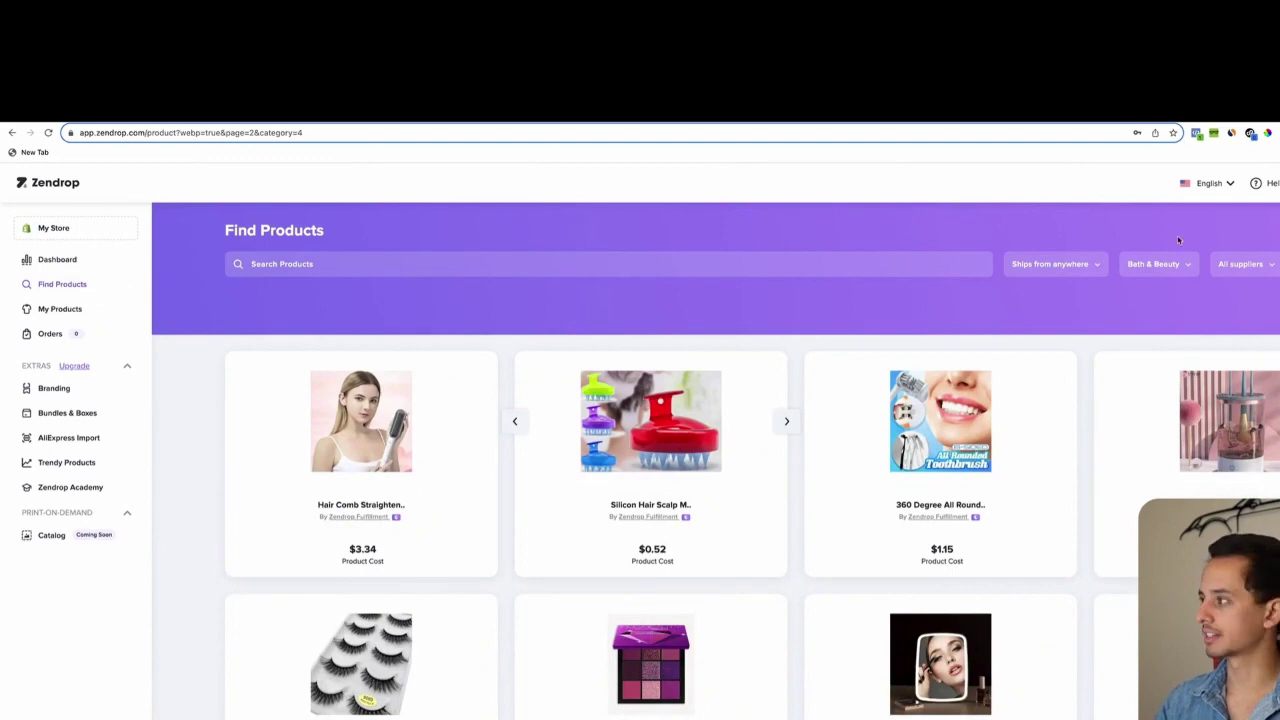
Step: Keep the Bath & Beauty filter and scroll further to the 15ML Pink Pheromone Perfume
{"action": "left_click", "coordinate": [1170, 267]}
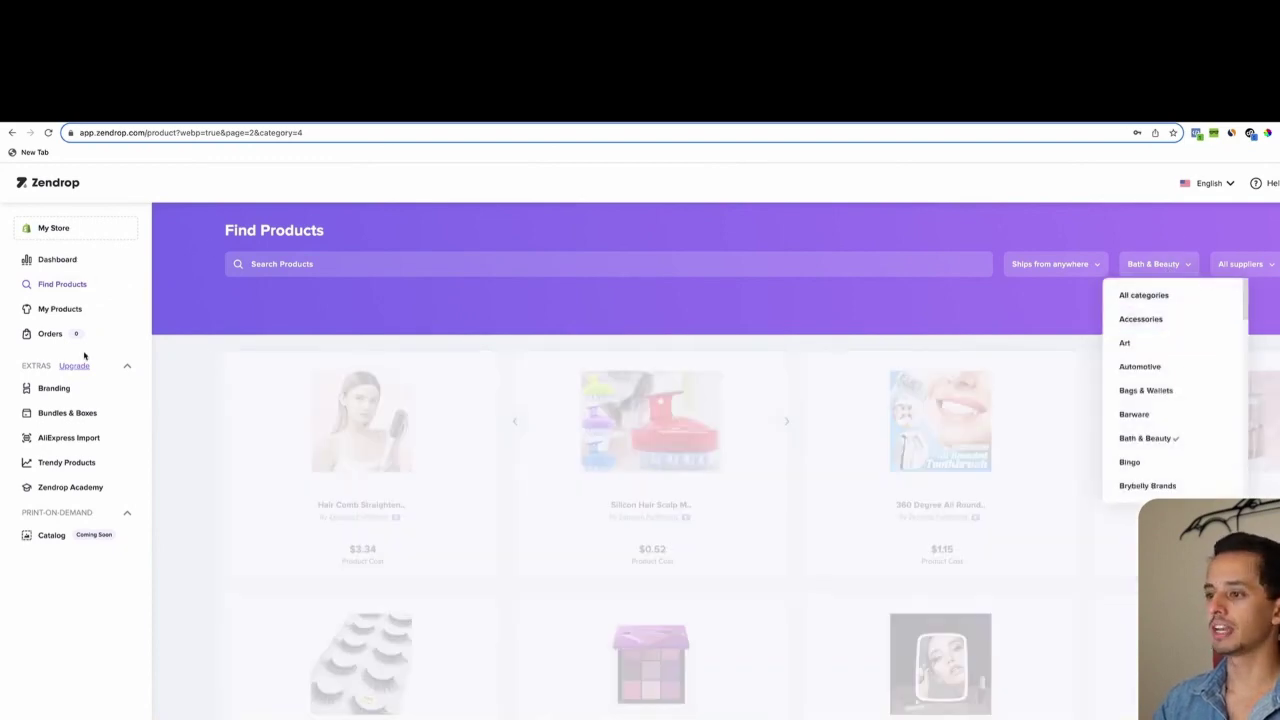
{"action": "left_click", "coordinate": [192, 466]}
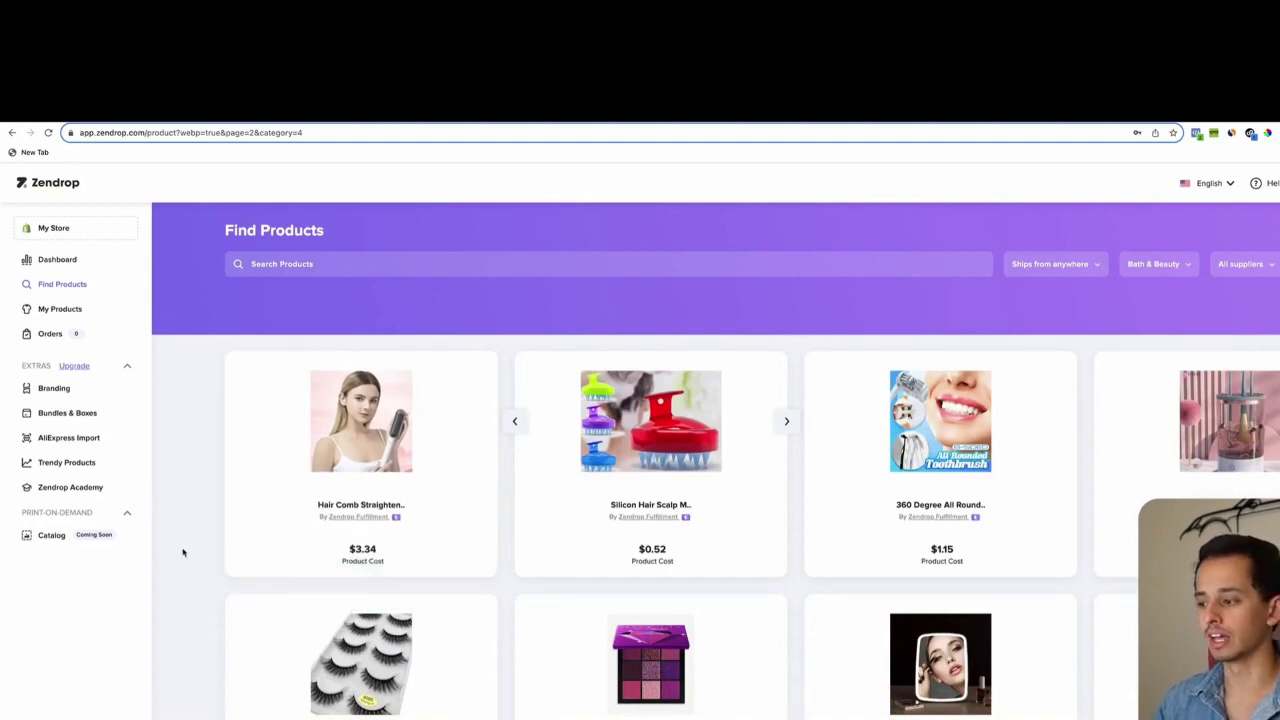
{"action": "scroll", "coordinate": [183, 551], "scroll_direction": "down", "scroll_amount": 5}
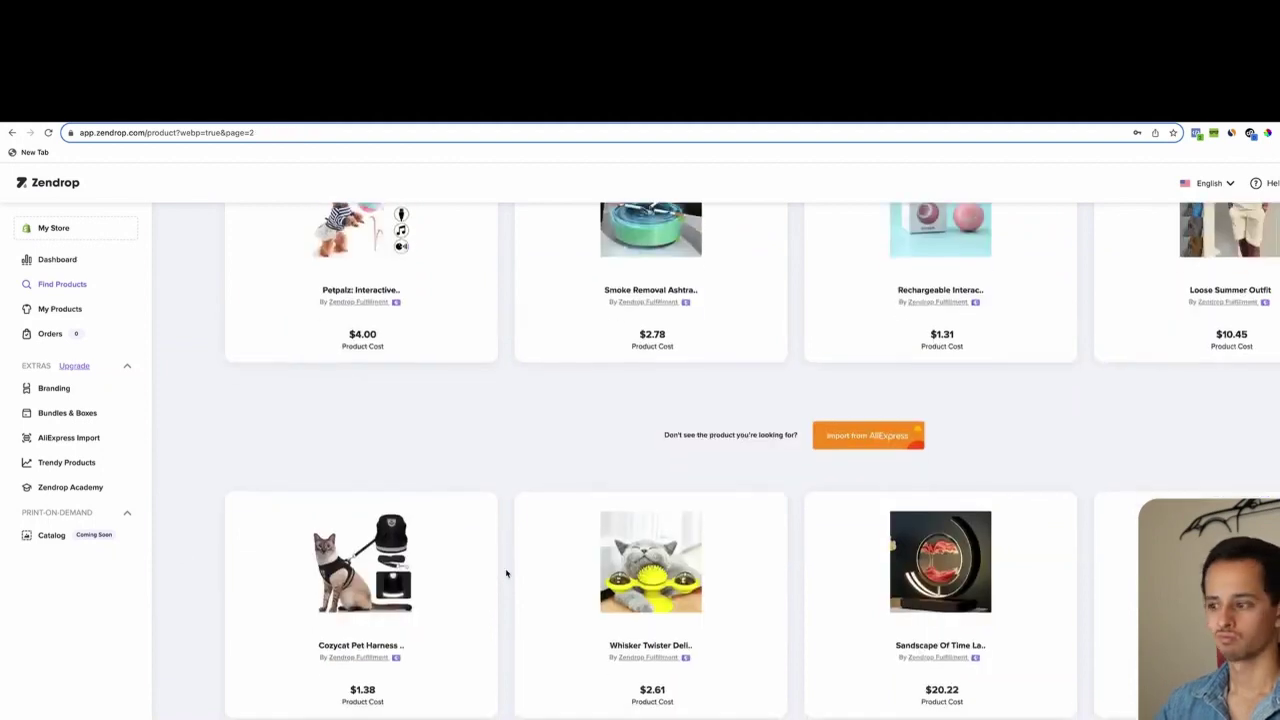
{"action": "scroll", "coordinate": [506, 571], "scroll_direction": "down", "scroll_amount": 3}
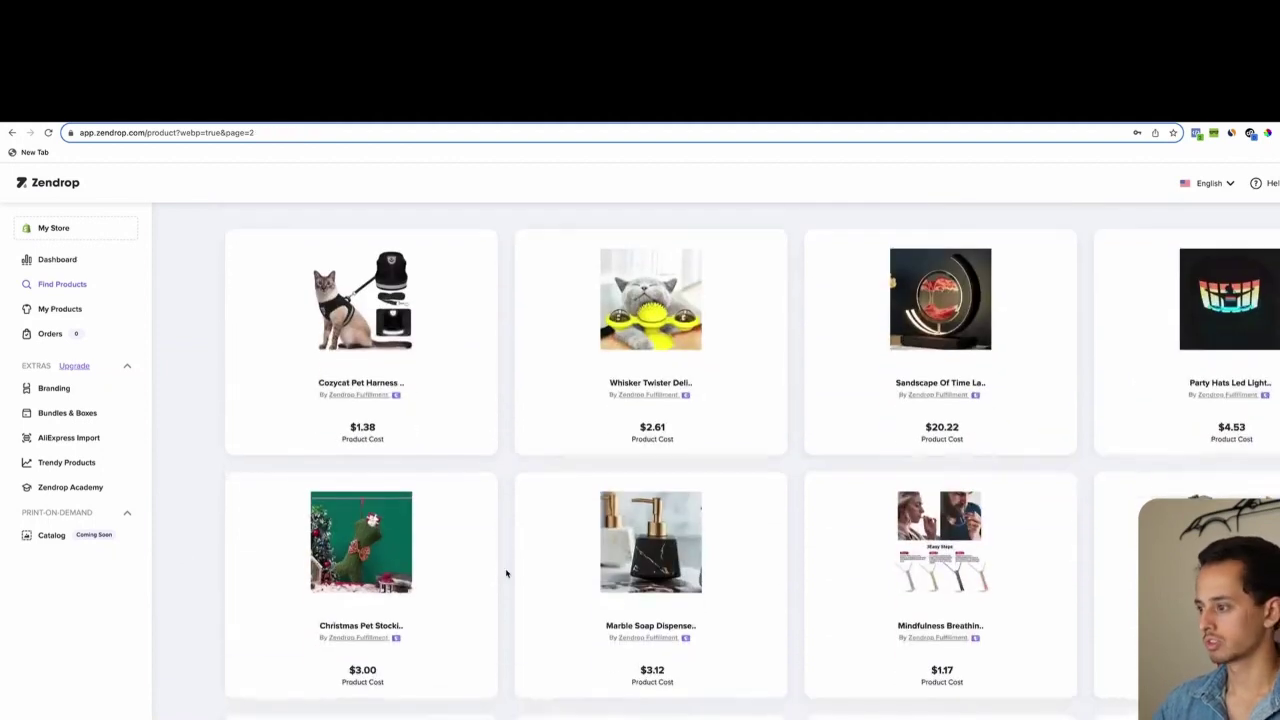
{"action": "scroll", "coordinate": [506, 573], "scroll_direction": "down", "scroll_amount": 1}
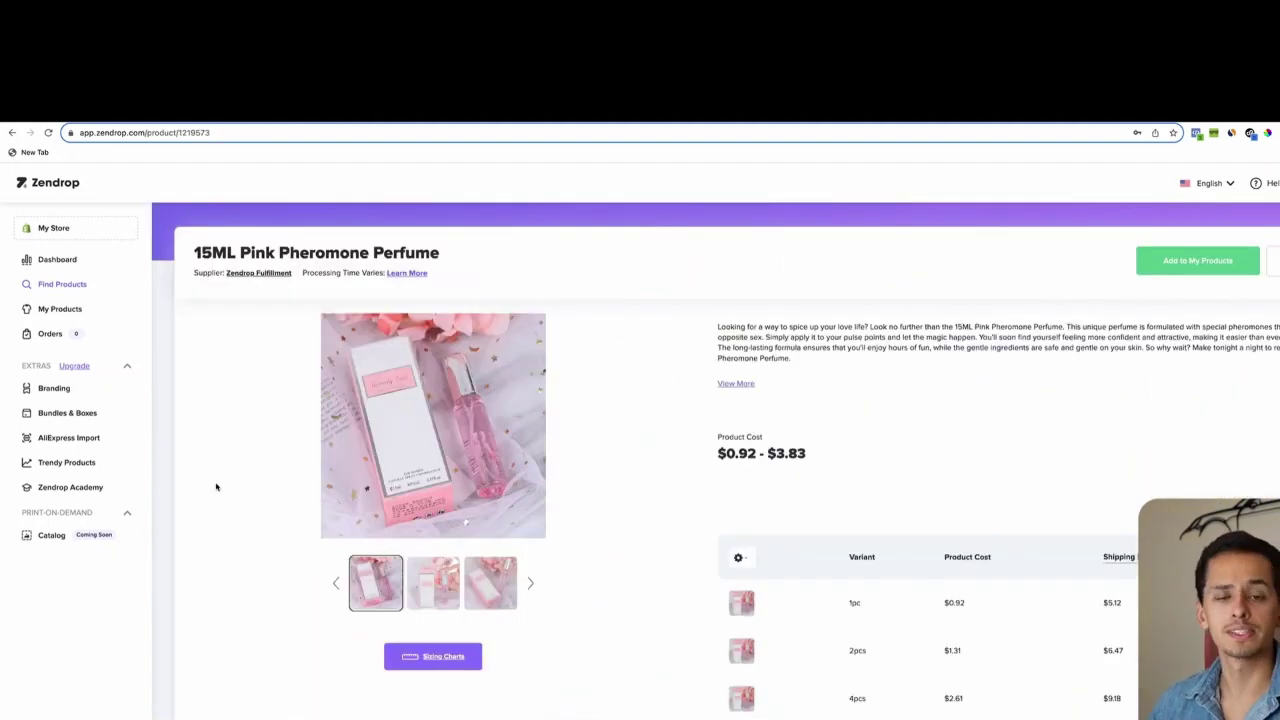
Step: Check the perfume photos, add it to My Products, and open My Products
{"action": "left_click", "coordinate": [427, 580]}
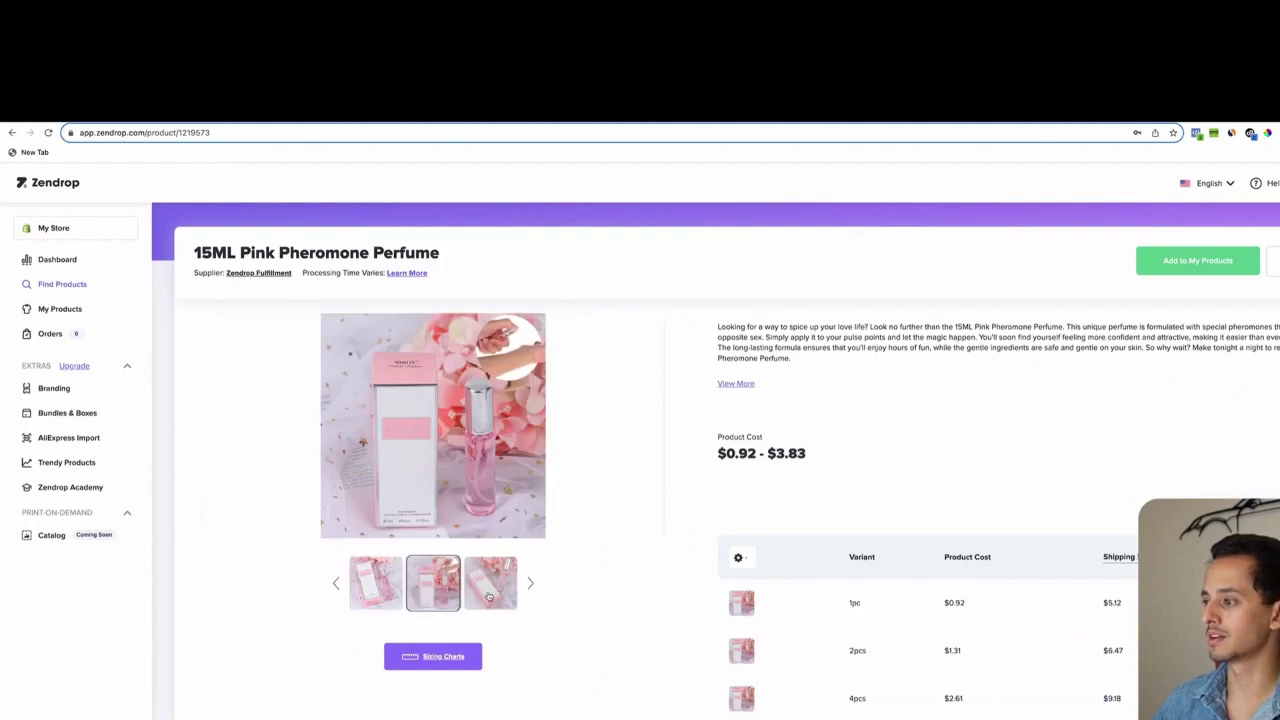
{"action": "left_click", "coordinate": [393, 579]}
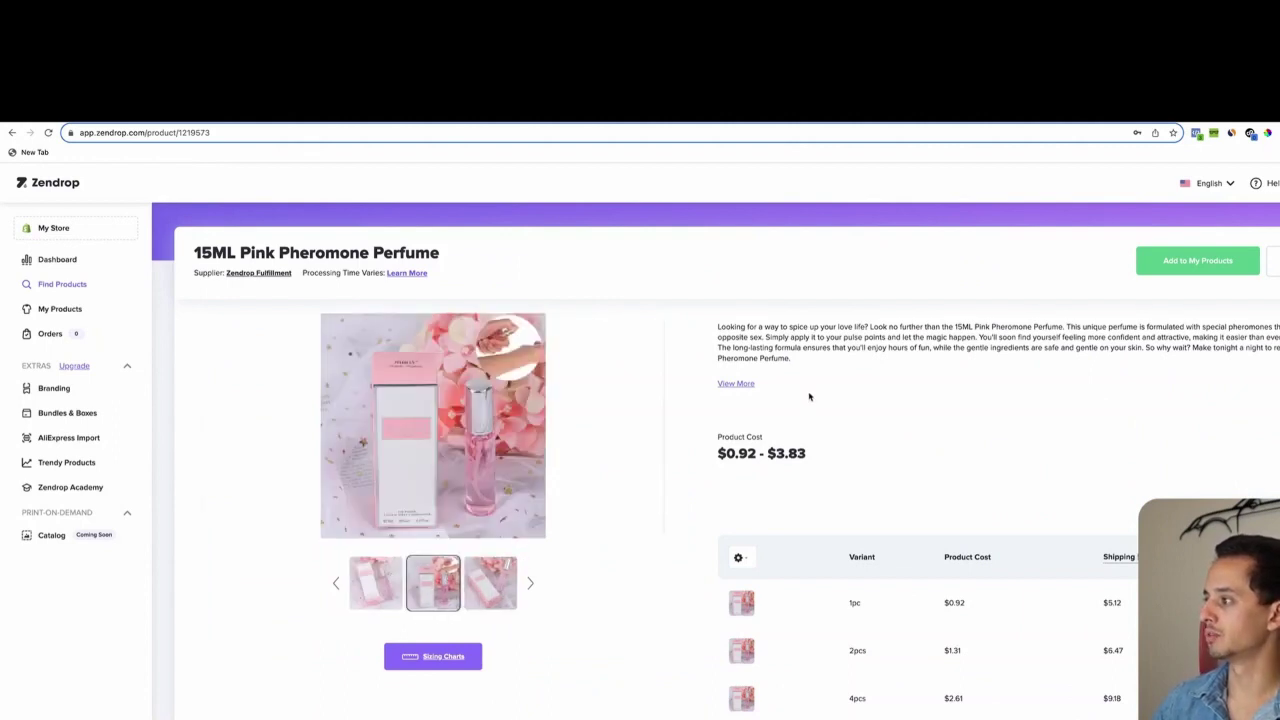
{"action": "left_click", "coordinate": [1250, 261]}
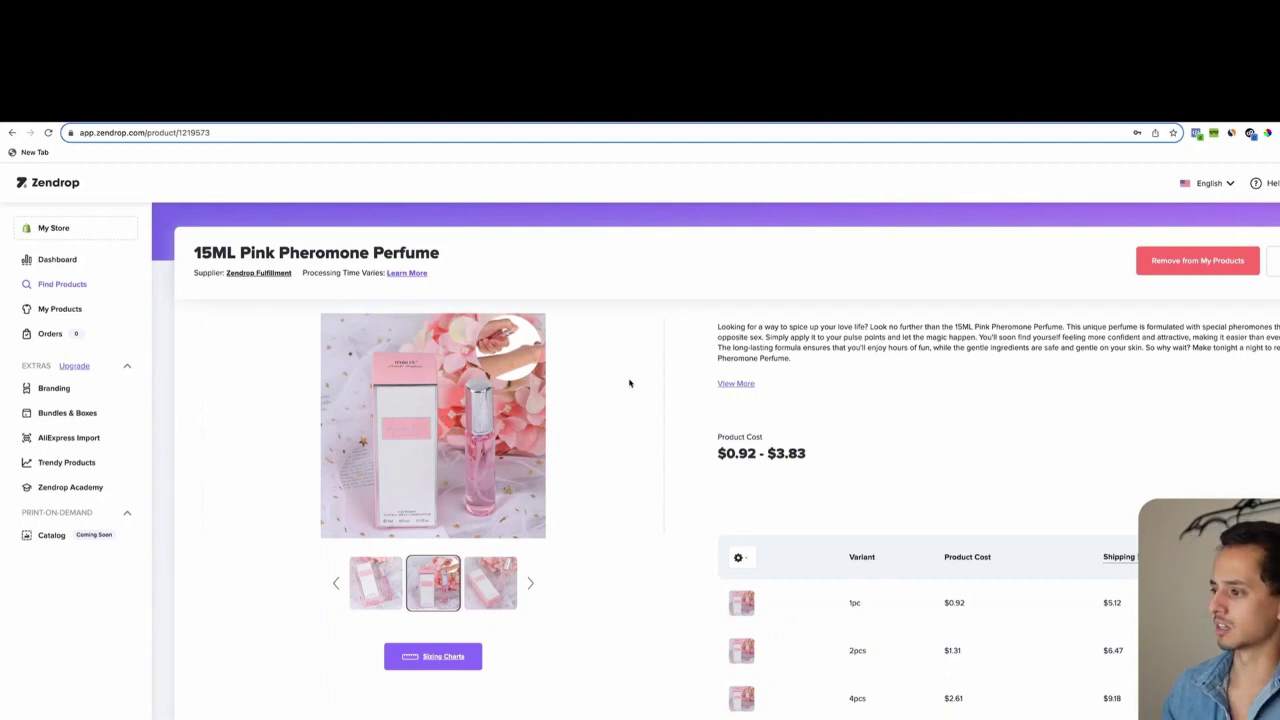
{"action": "left_click", "coordinate": [60, 310]}
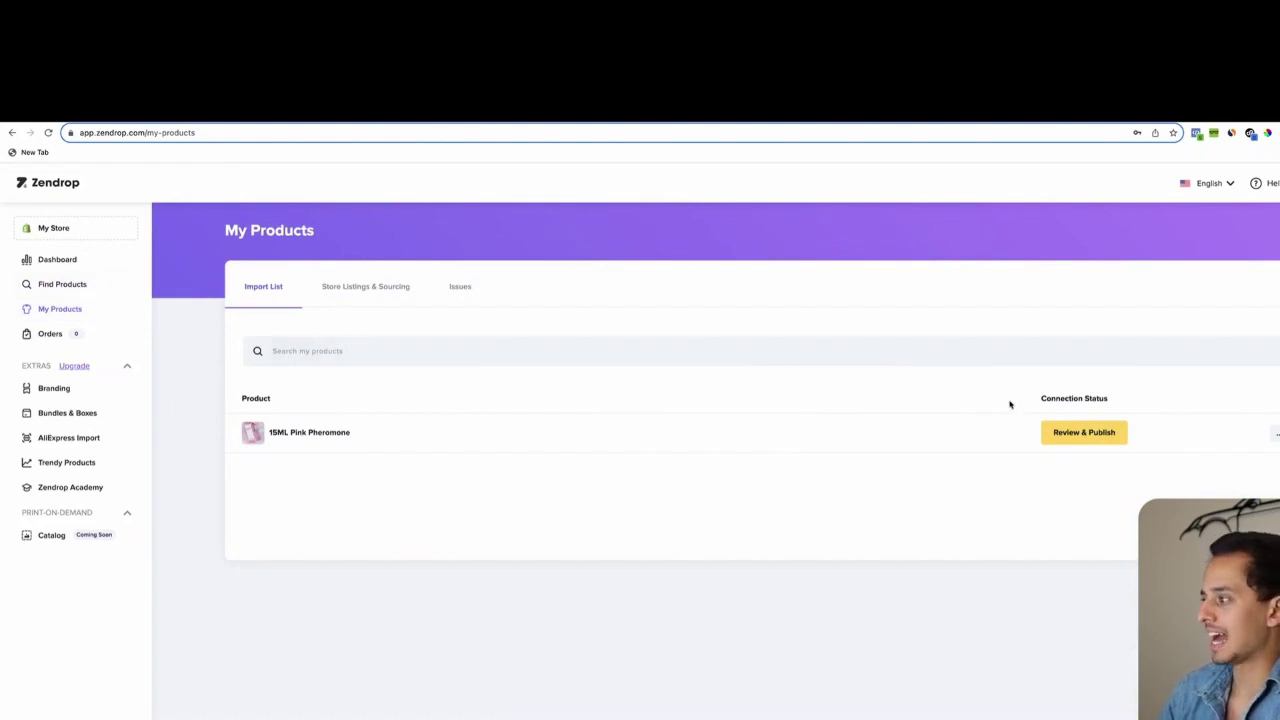
Step: Open the perfume's variant pricing and enter 19.99 for all four sales prices
{"action": "left_click", "coordinate": [1076, 430]}
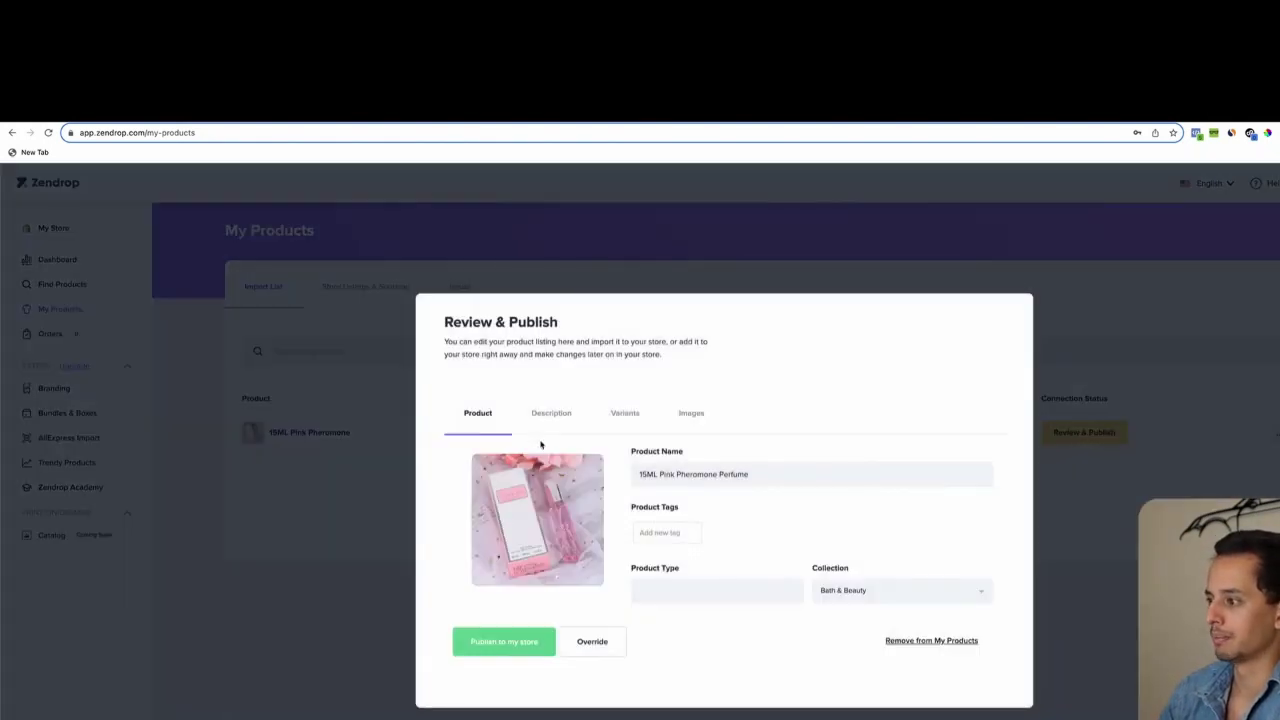
{"action": "left_click", "coordinate": [553, 413]}
{"action": "left_click", "coordinate": [625, 413]}
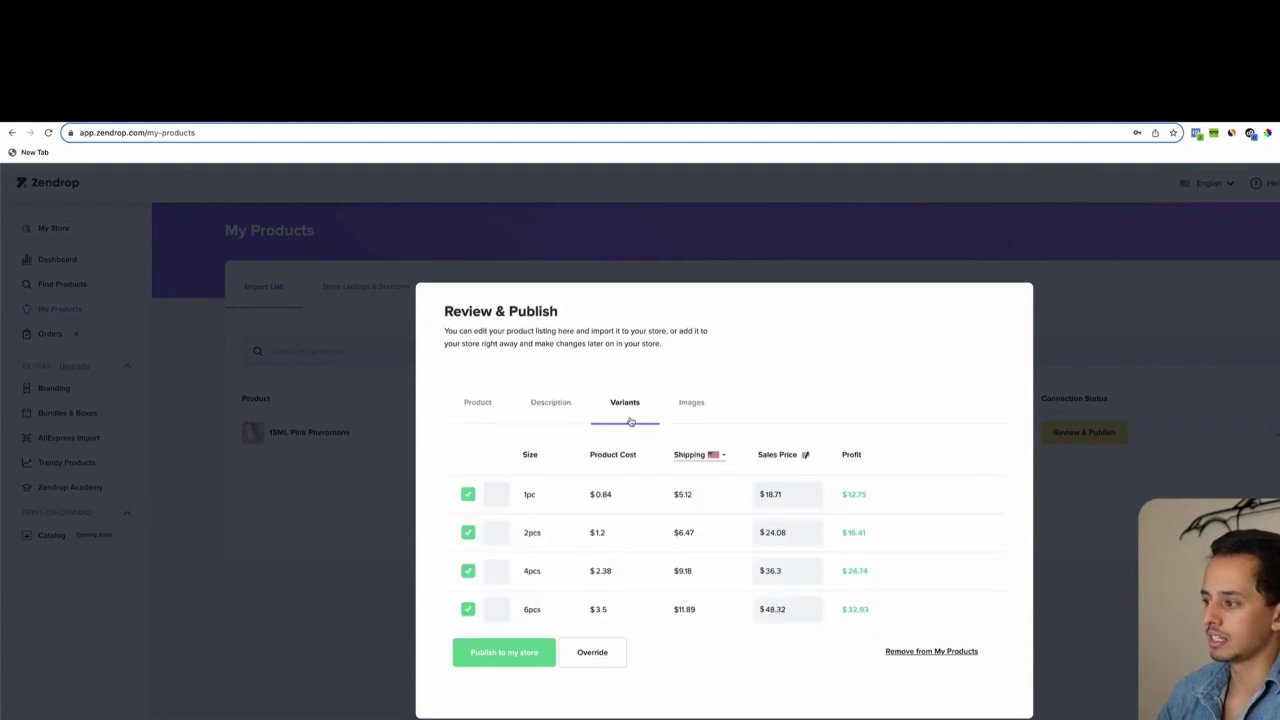
{"action": "double_click", "coordinate": [786, 496]}
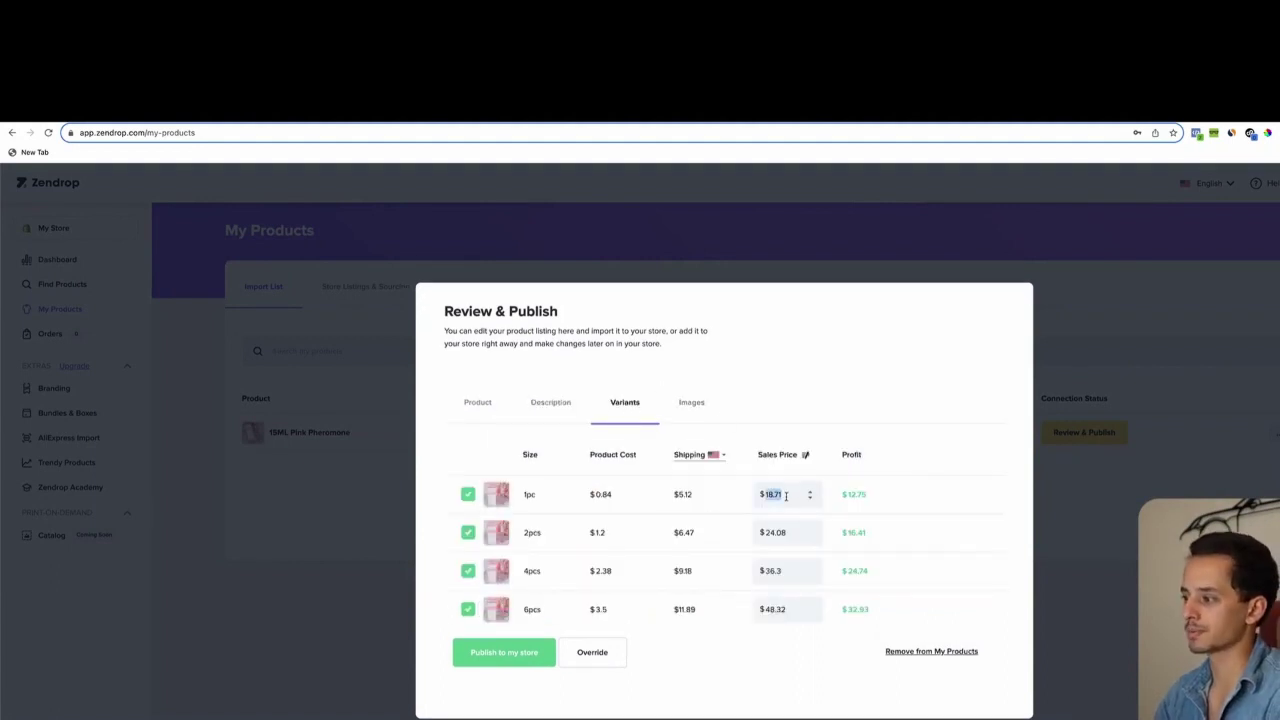
{"action": "type", "text": "19.99"}
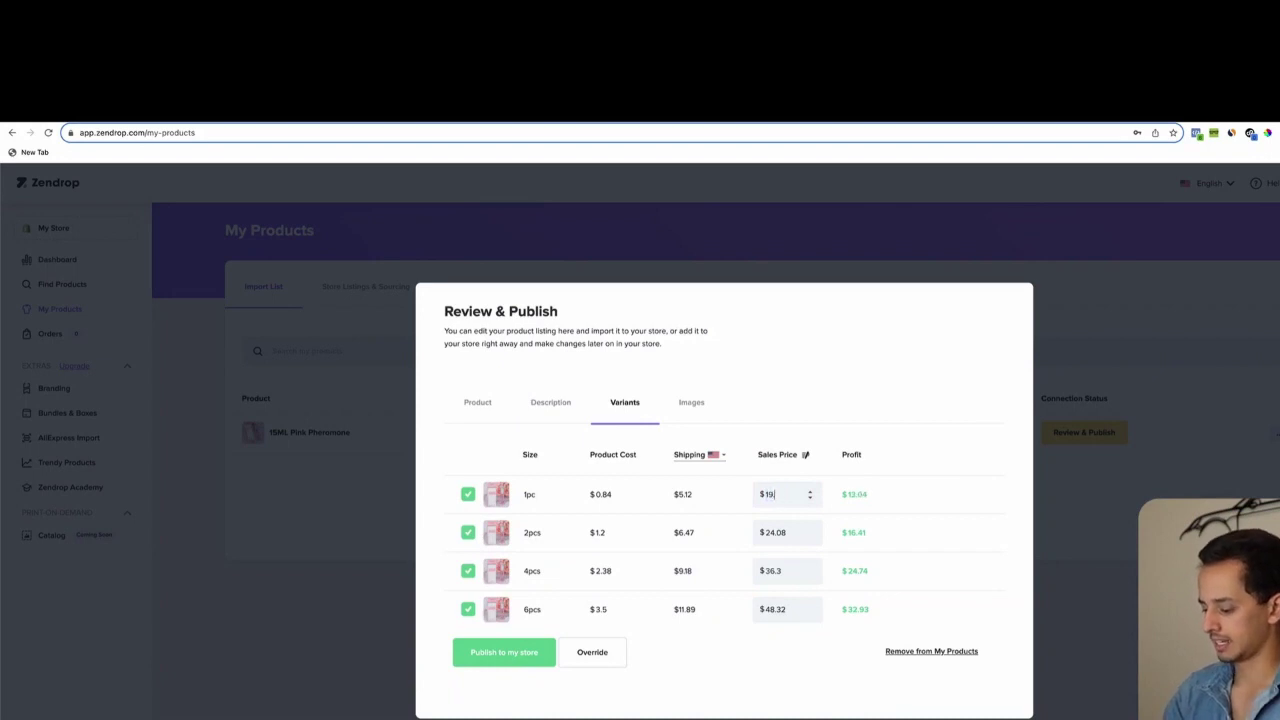
{"action": "double_click", "coordinate": [780, 530]}
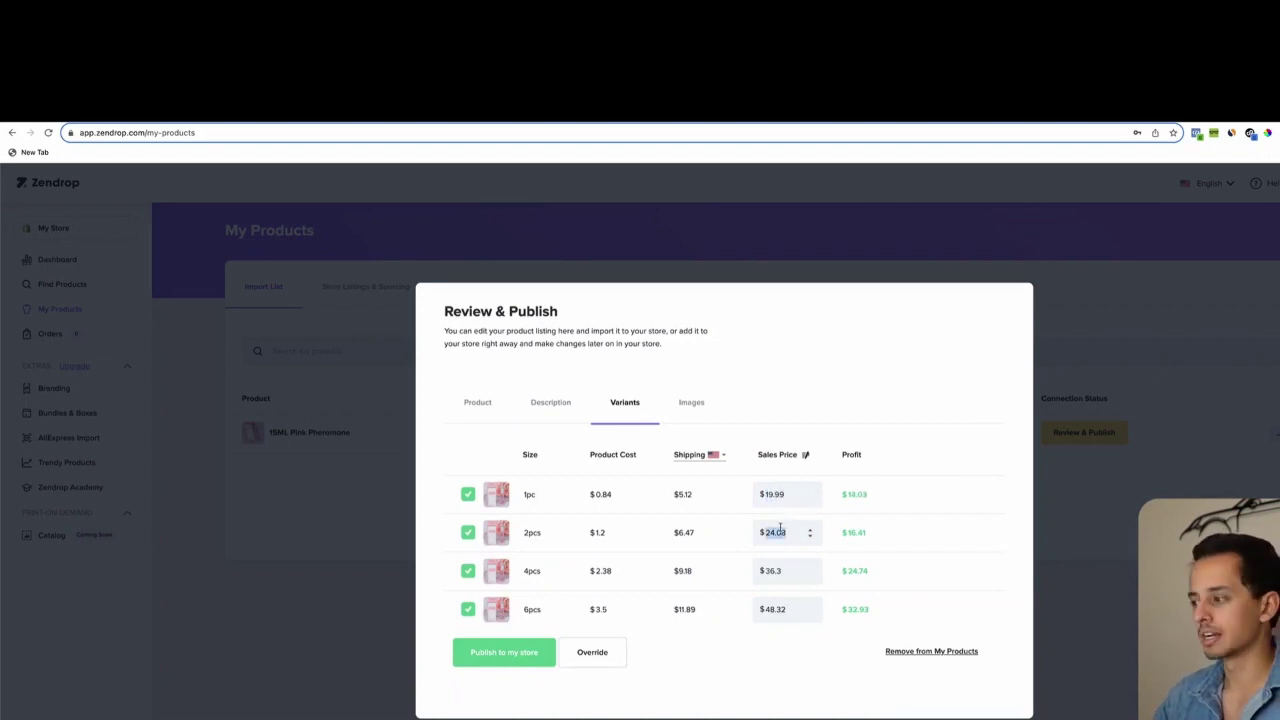
{"action": "type", "text": "19.99"}
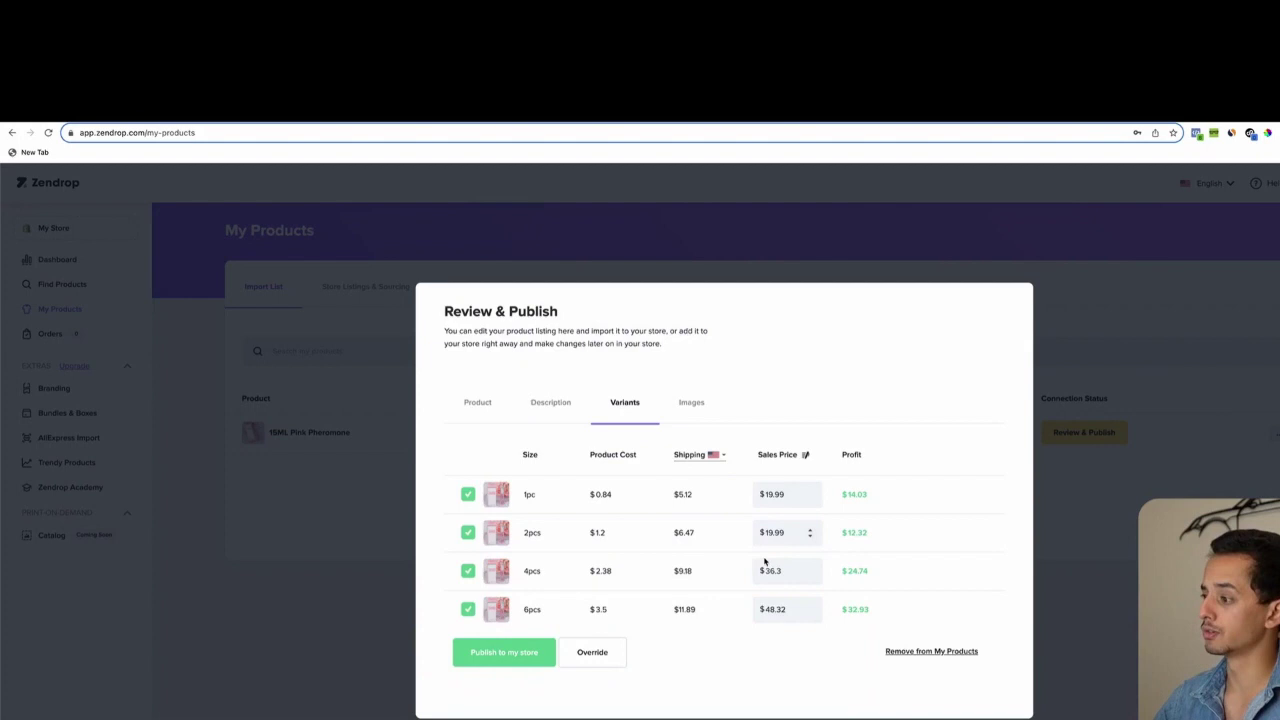
{"action": "double_click", "coordinate": [768, 568]}
{"action": "type", "text": "19.99"}
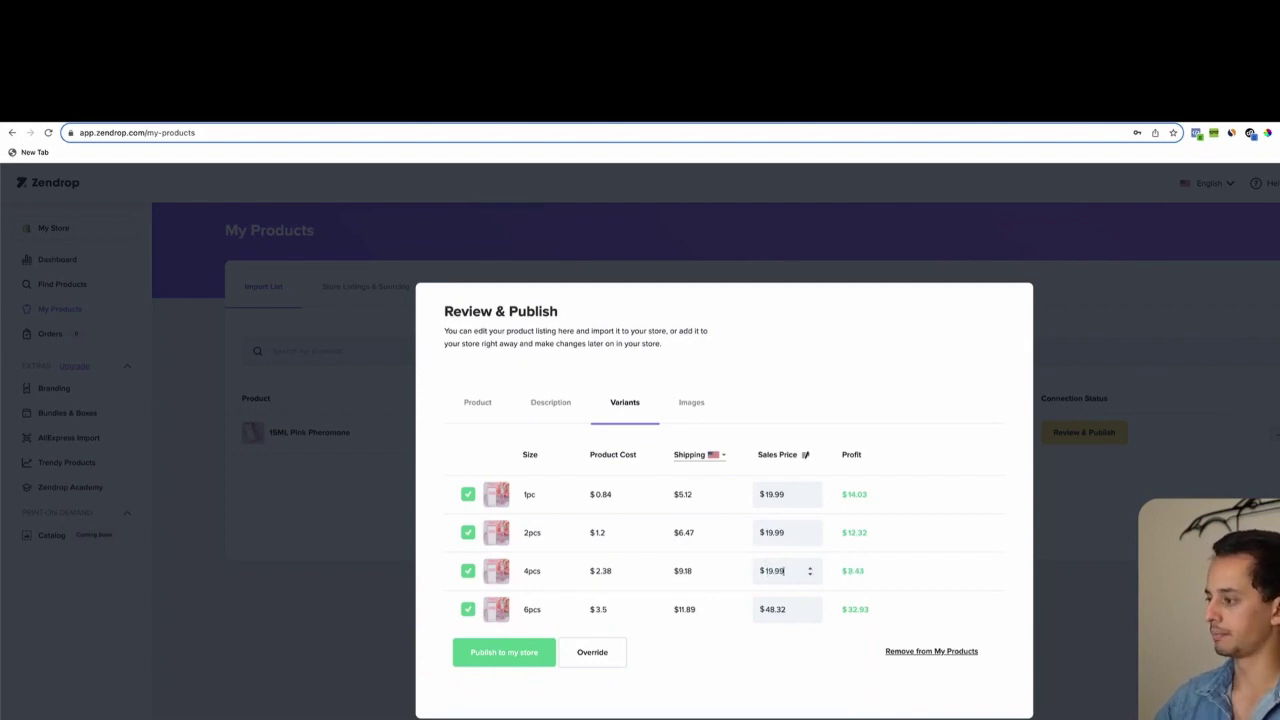
{"action": "double_click", "coordinate": [772, 608]}
{"action": "type", "text": "19.99"}
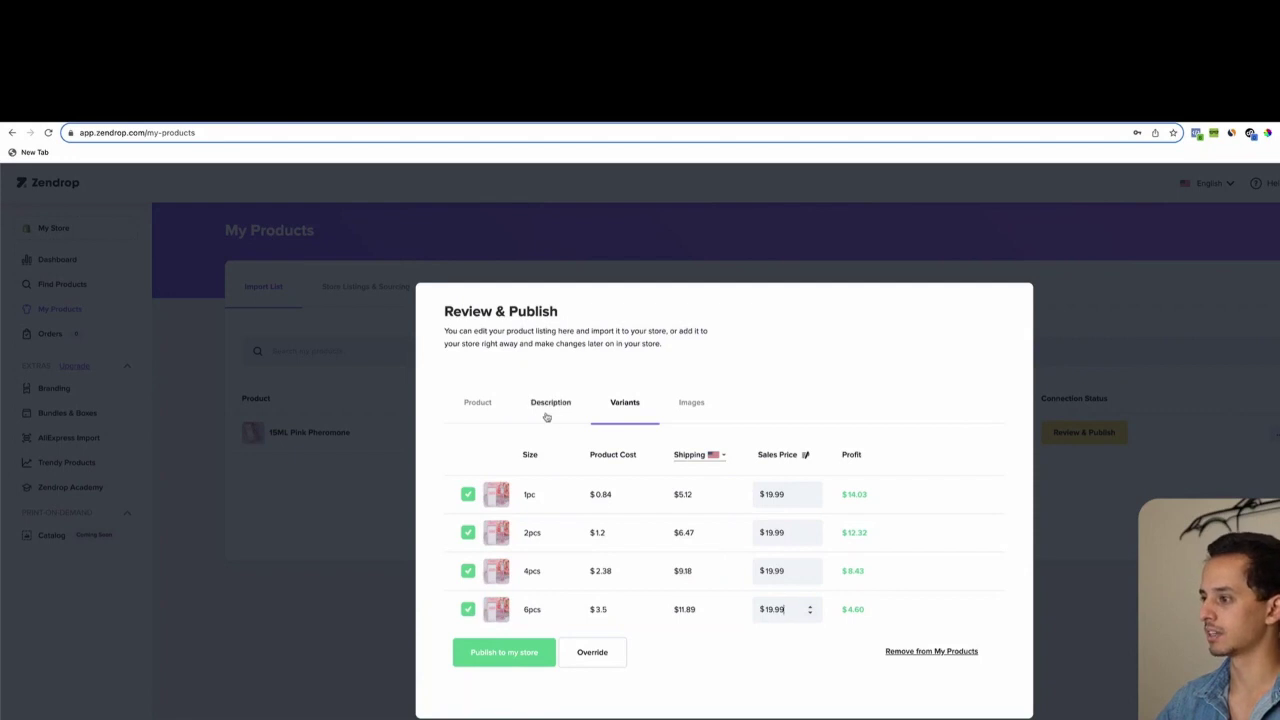
Step: Change the 1pc price to 14.99, keep 2pcs at 19.99, and set 4pcs to 24.99
{"action": "double_click", "coordinate": [778, 533]}
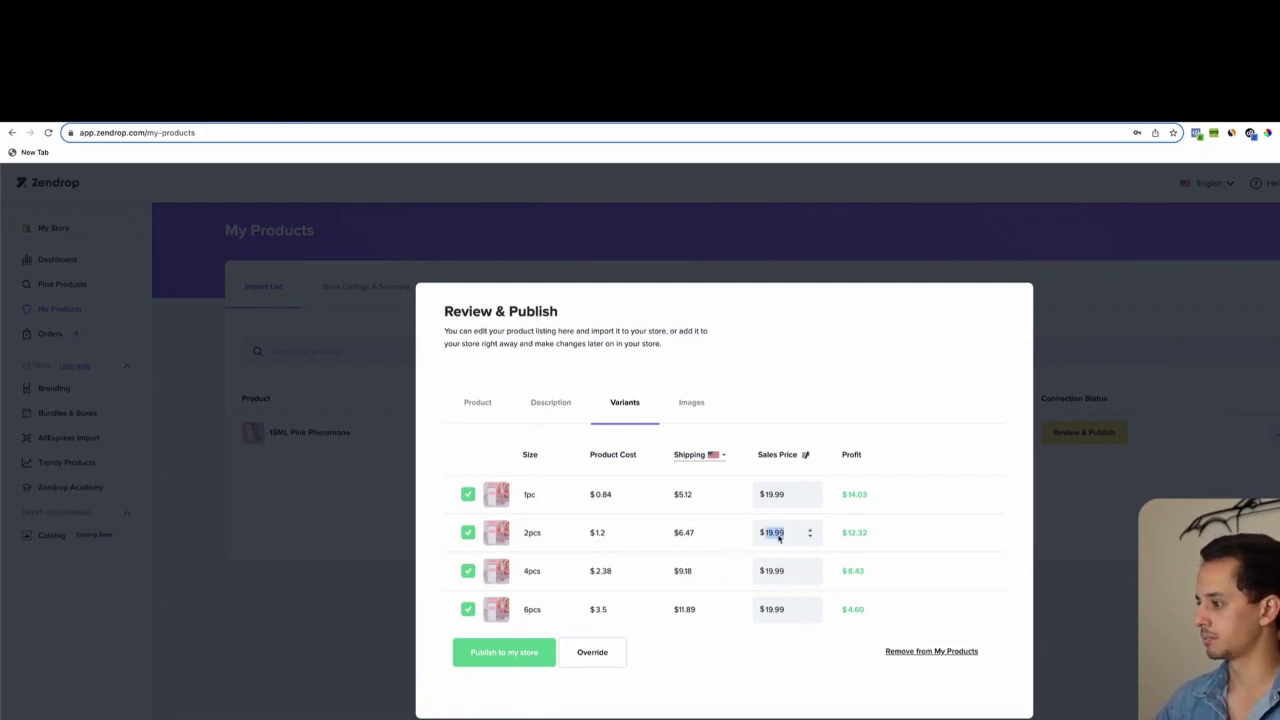
{"action": "double_click", "coordinate": [768, 494]}
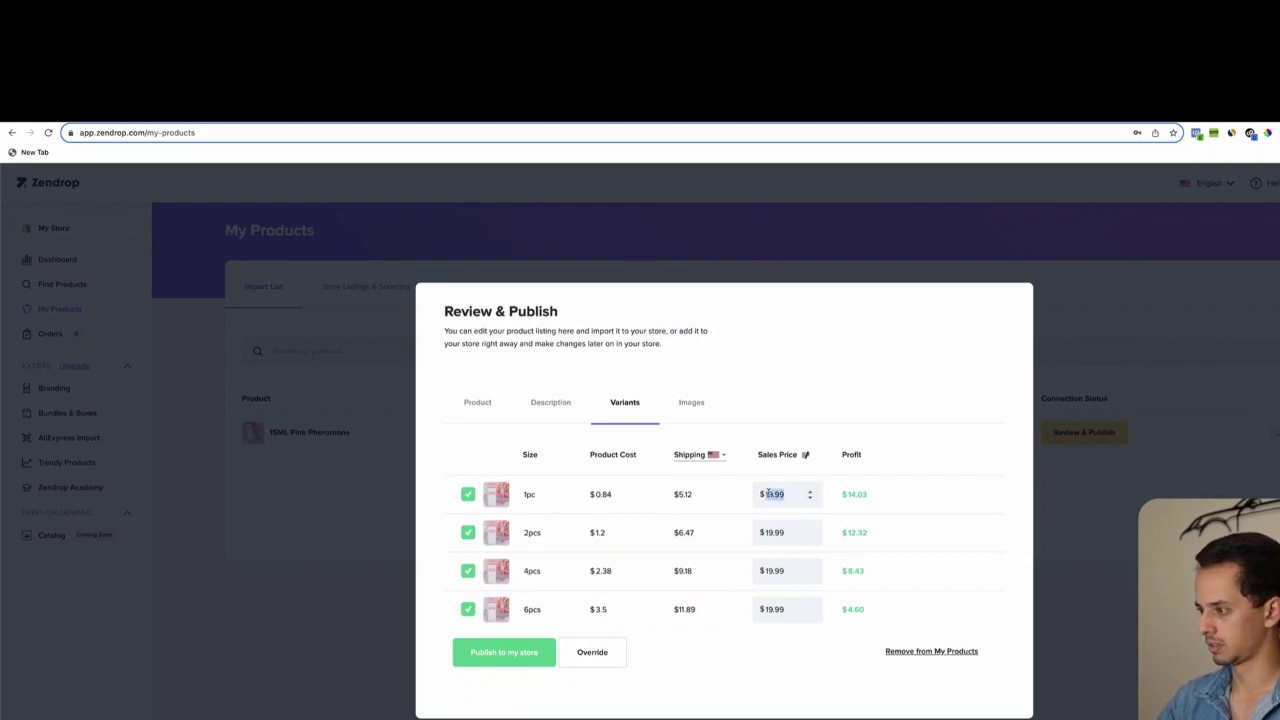
{"action": "type", "text": "14.99"}
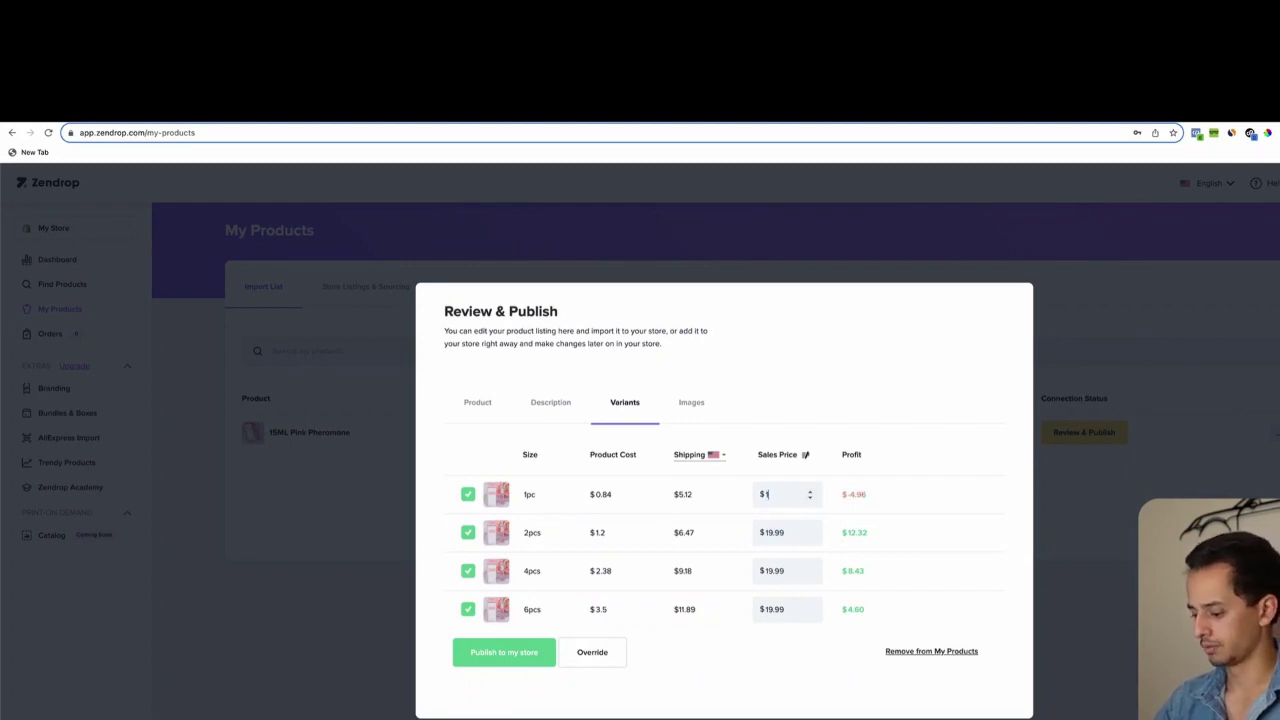
{"action": "double_click", "coordinate": [771, 530]}
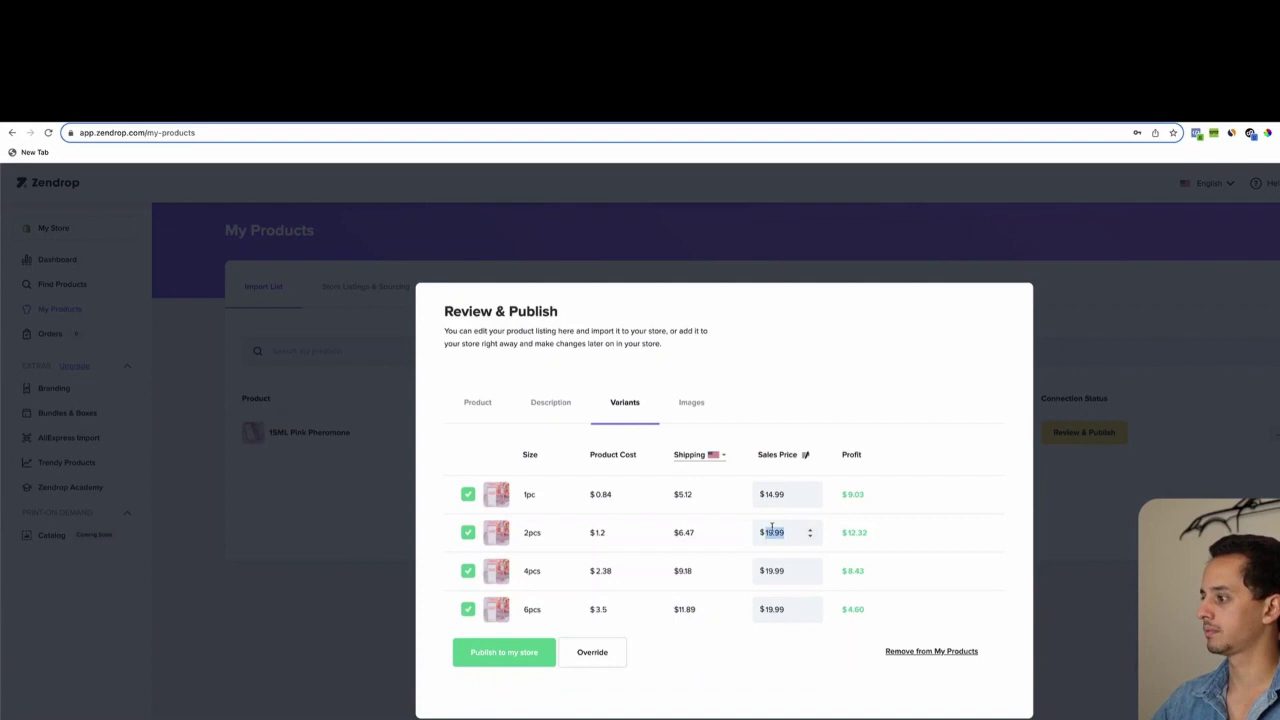
{"action": "type", "text": "19.99"}
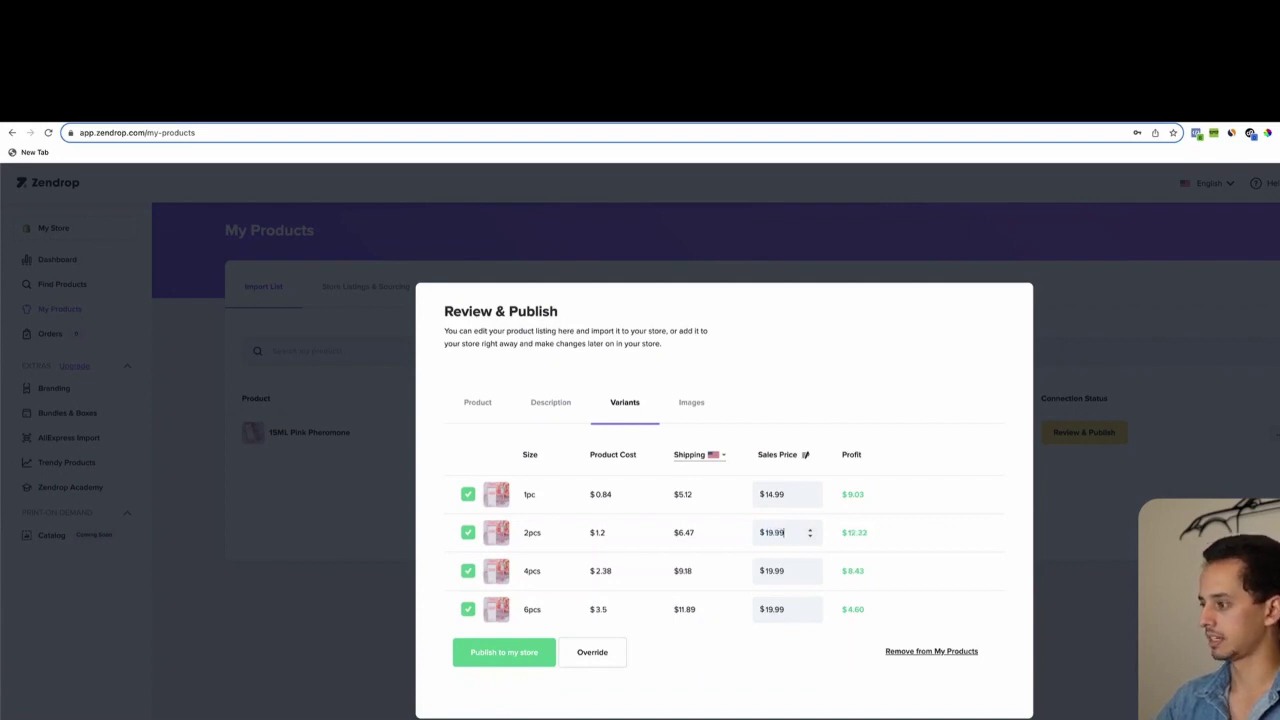
{"action": "left_click", "coordinate": [771, 570]}
{"action": "double_click", "coordinate": [771, 570]}
{"action": "type", "text": "24"}
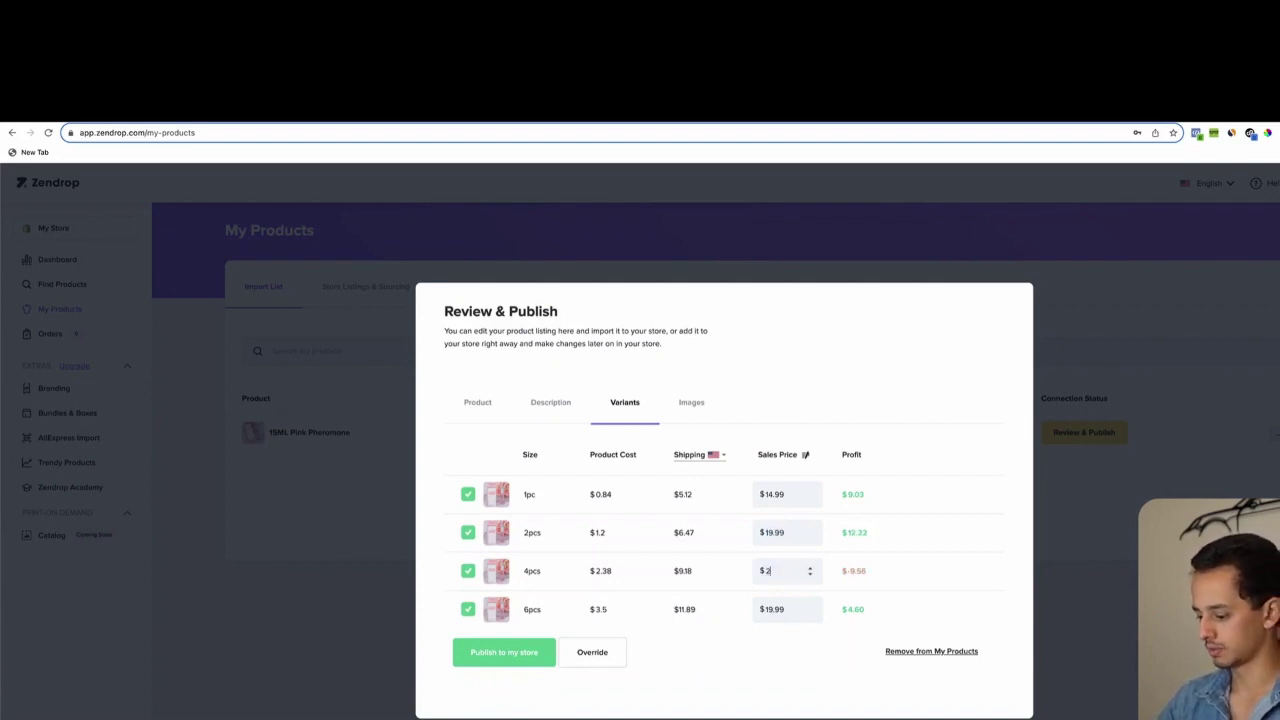
{"action": "type", "text": ".99"}
Step: Correct 4pcs to 29.99, set 6pcs to 34.99, and publish with the notice suppressed
{"action": "double_click", "coordinate": [777, 609]}
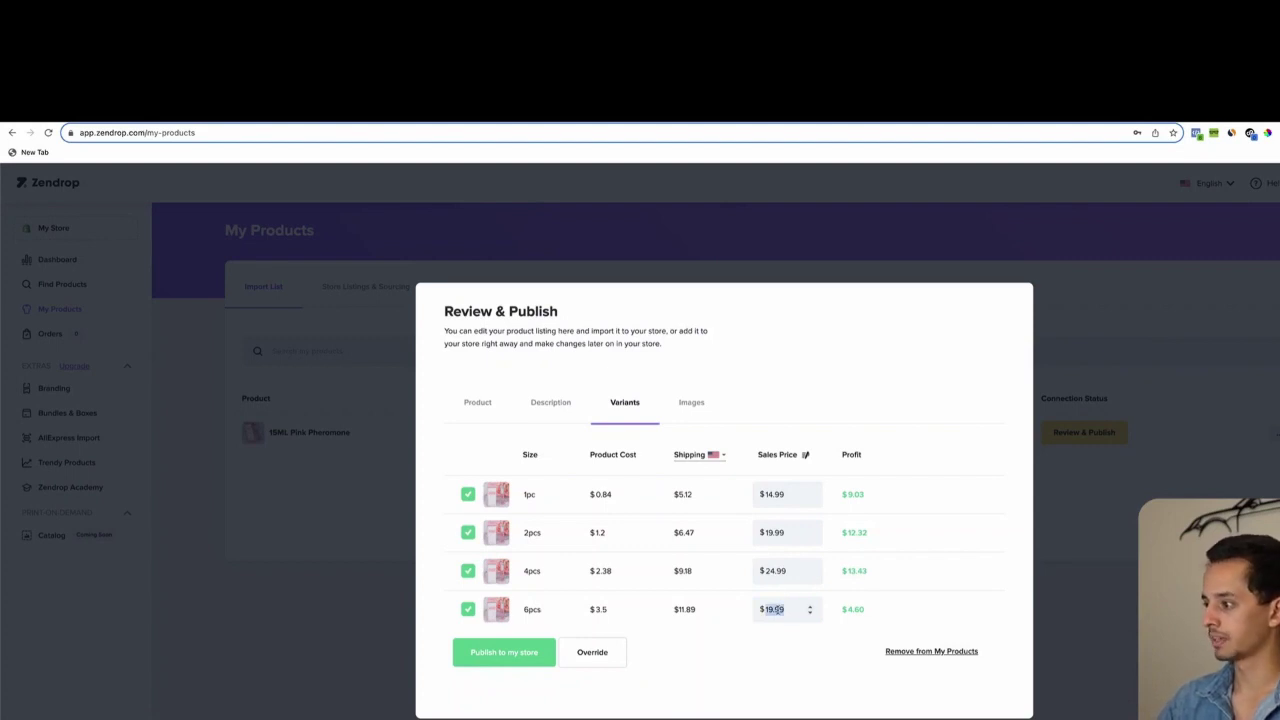
{"action": "left_click", "coordinate": [776, 570]}
{"action": "key", "text": "BackSpace"}
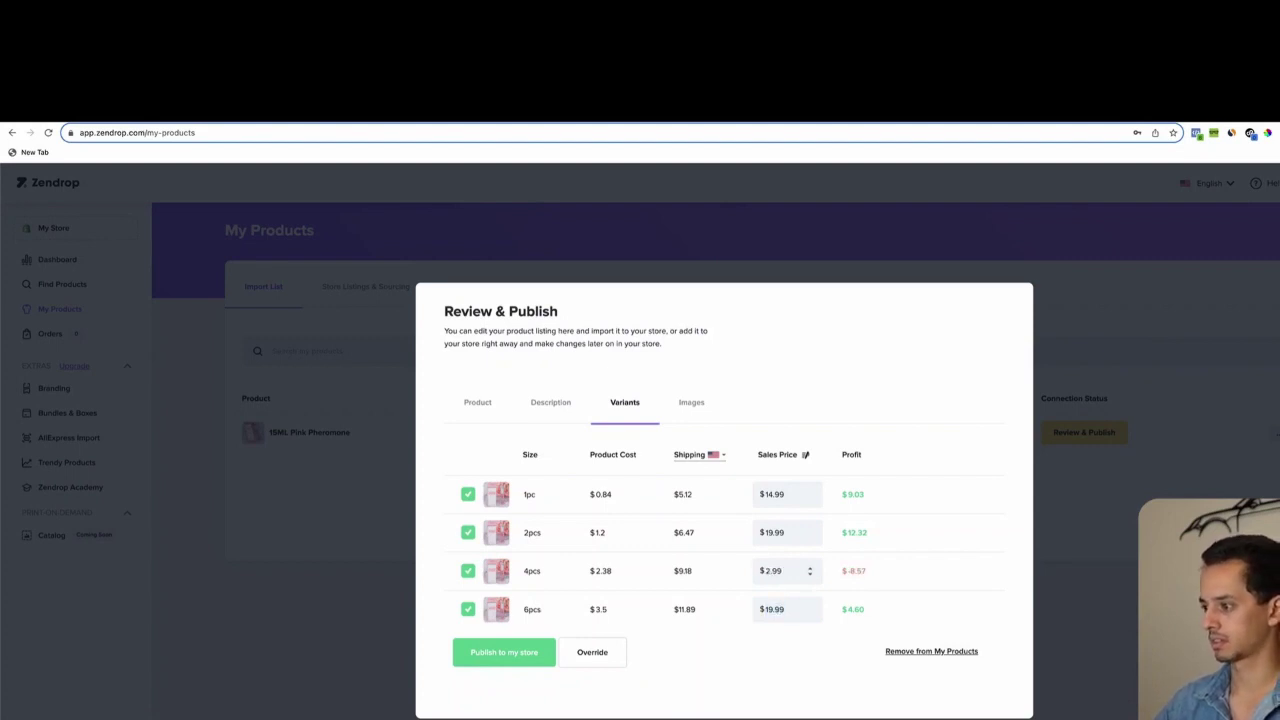
{"action": "type", "text": "9"}
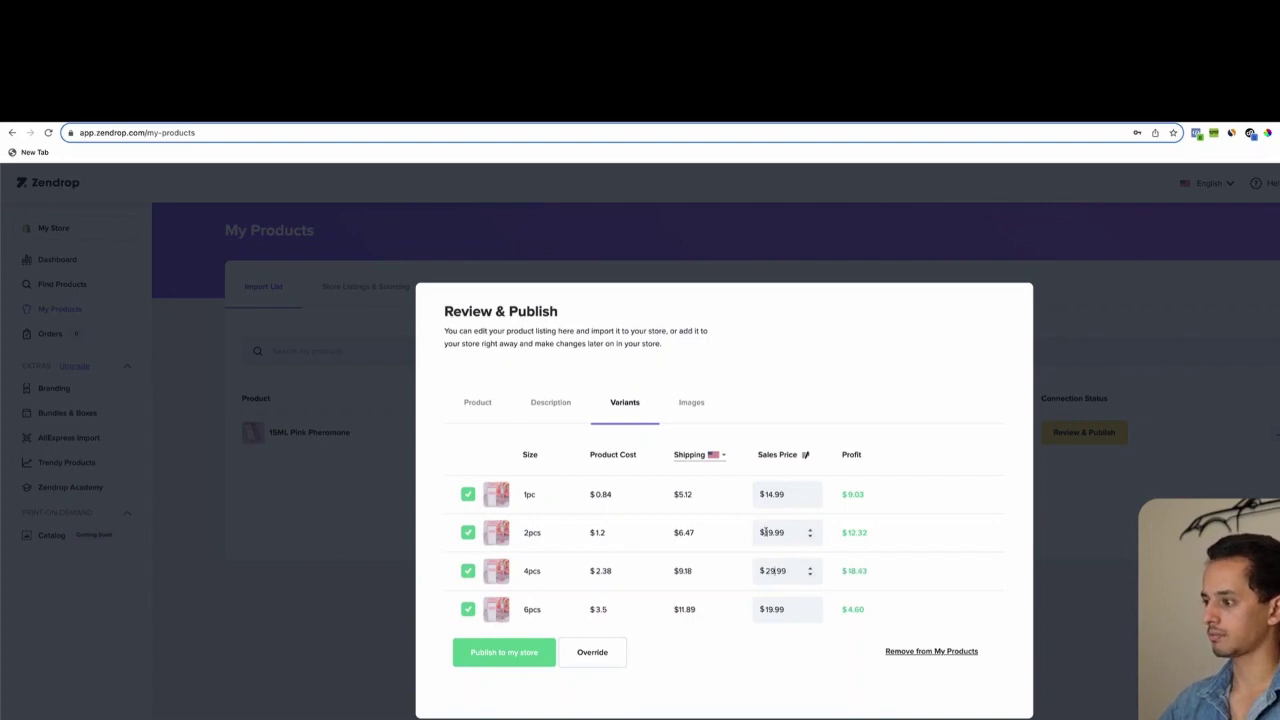
{"action": "double_click", "coordinate": [772, 609]}
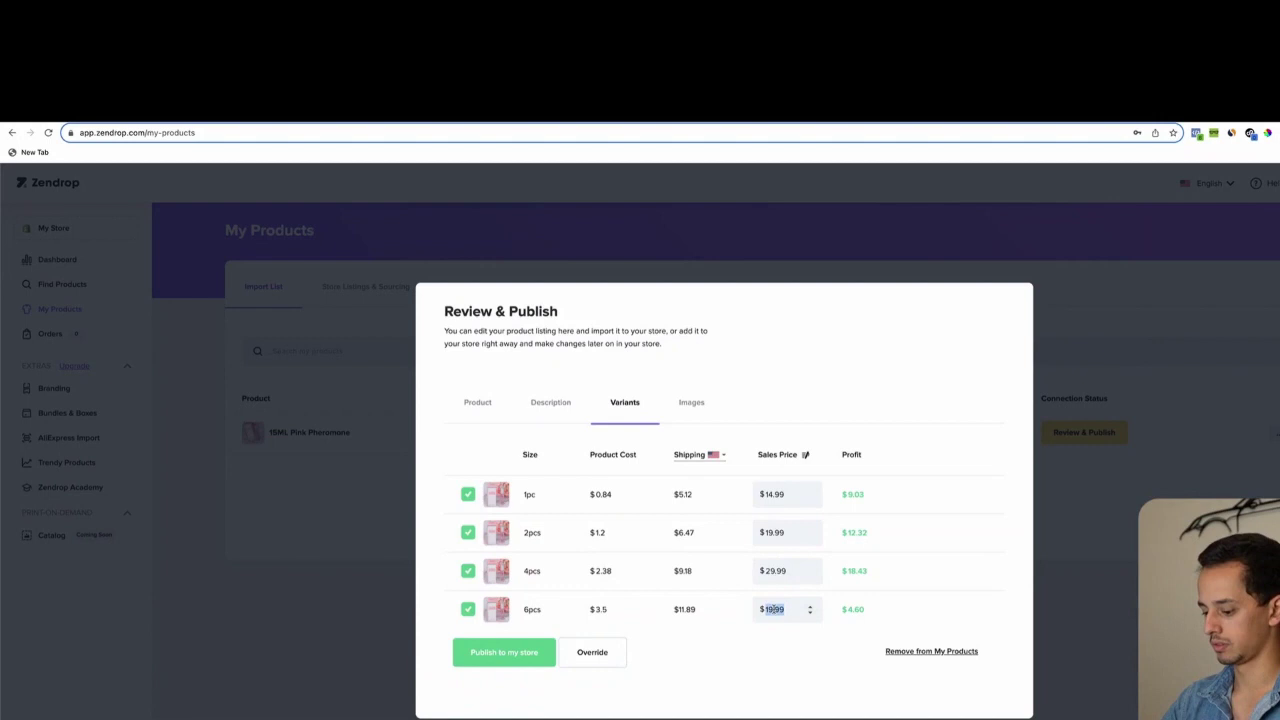
{"action": "type", "text": "34.99"}
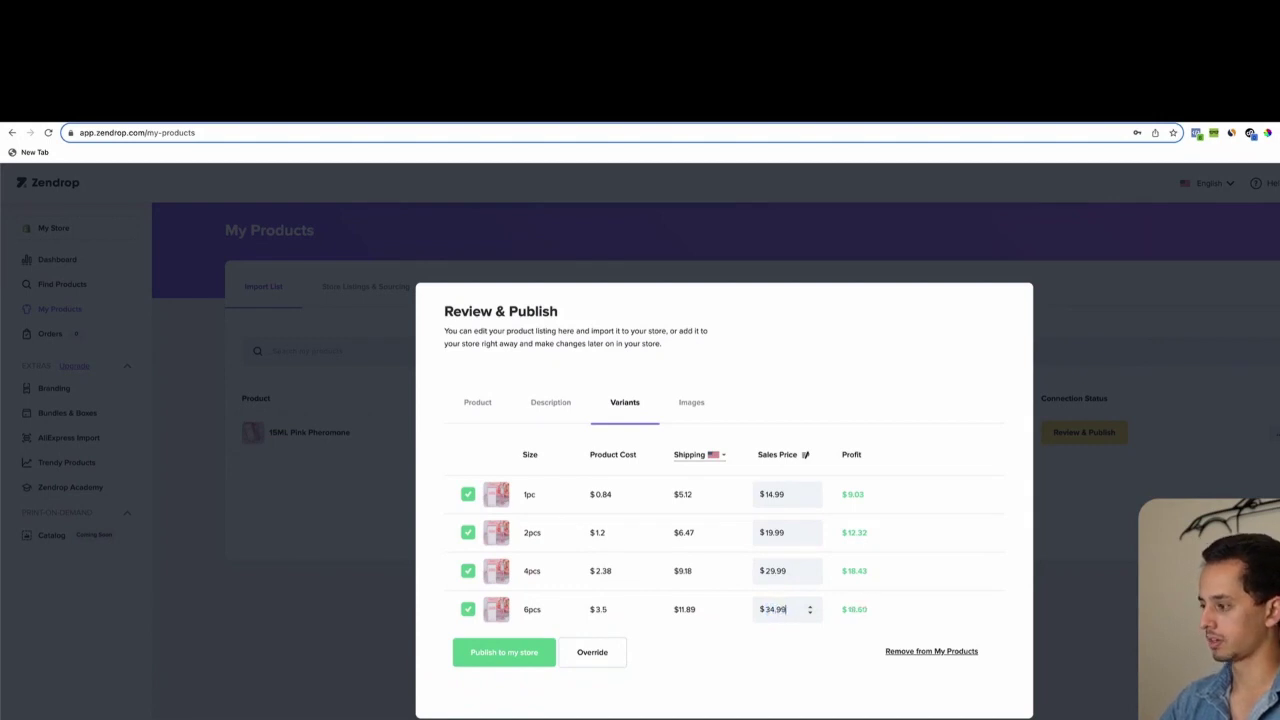
{"action": "left_click", "coordinate": [504, 652]}
{"action": "left_click", "coordinate": [629, 606]}
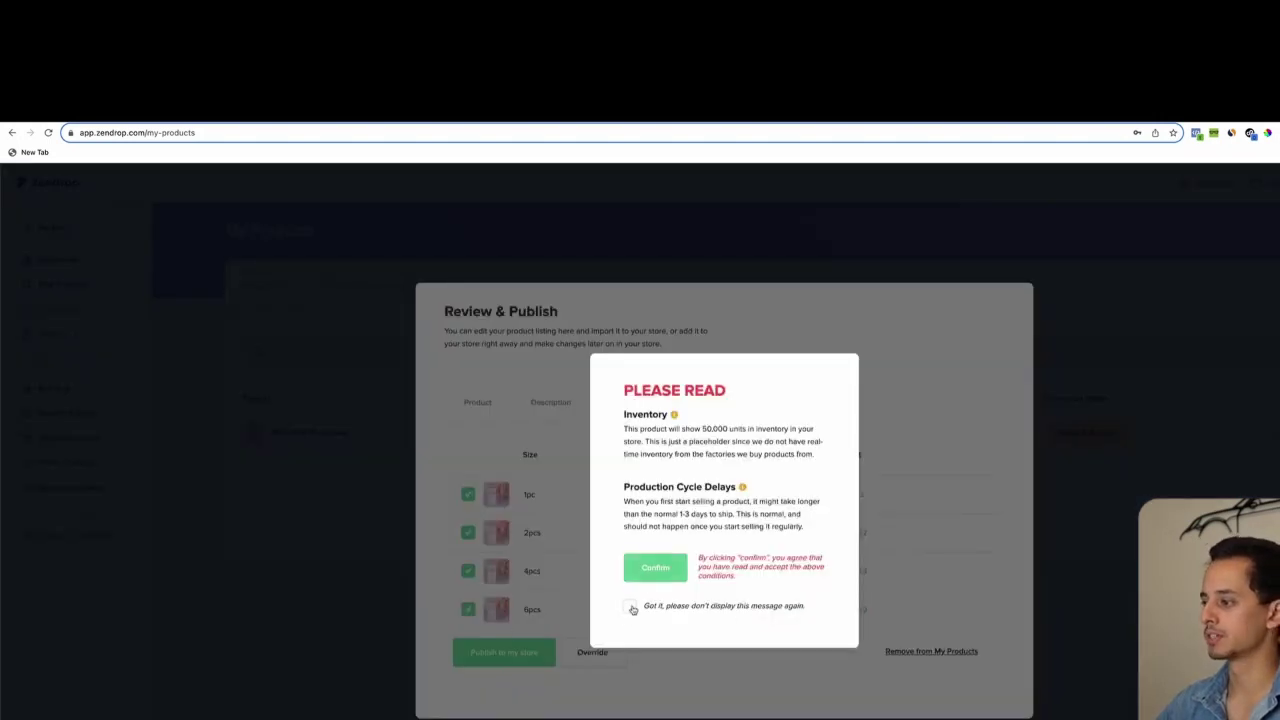
Step: Confirm publishing, reload the Shopify products list, and go to Online Store themes
{"action": "left_click", "coordinate": [655, 569]}
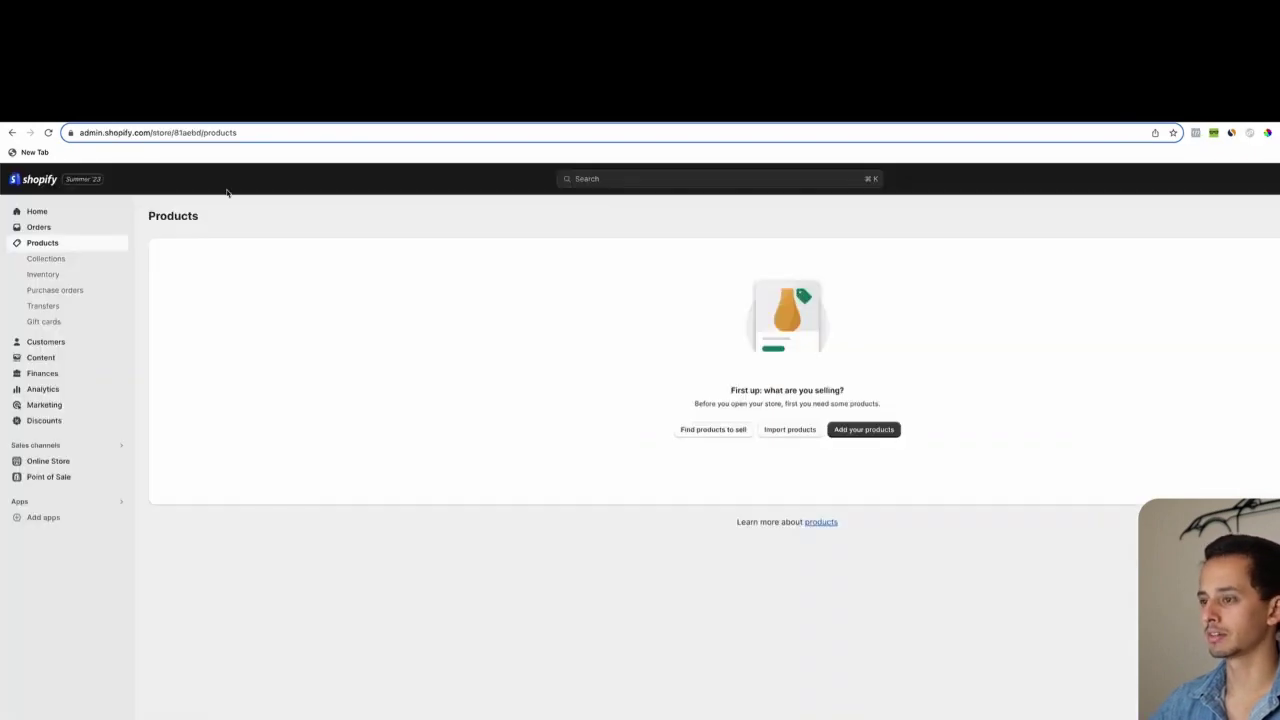
{"action": "key", "text": "super+r"}
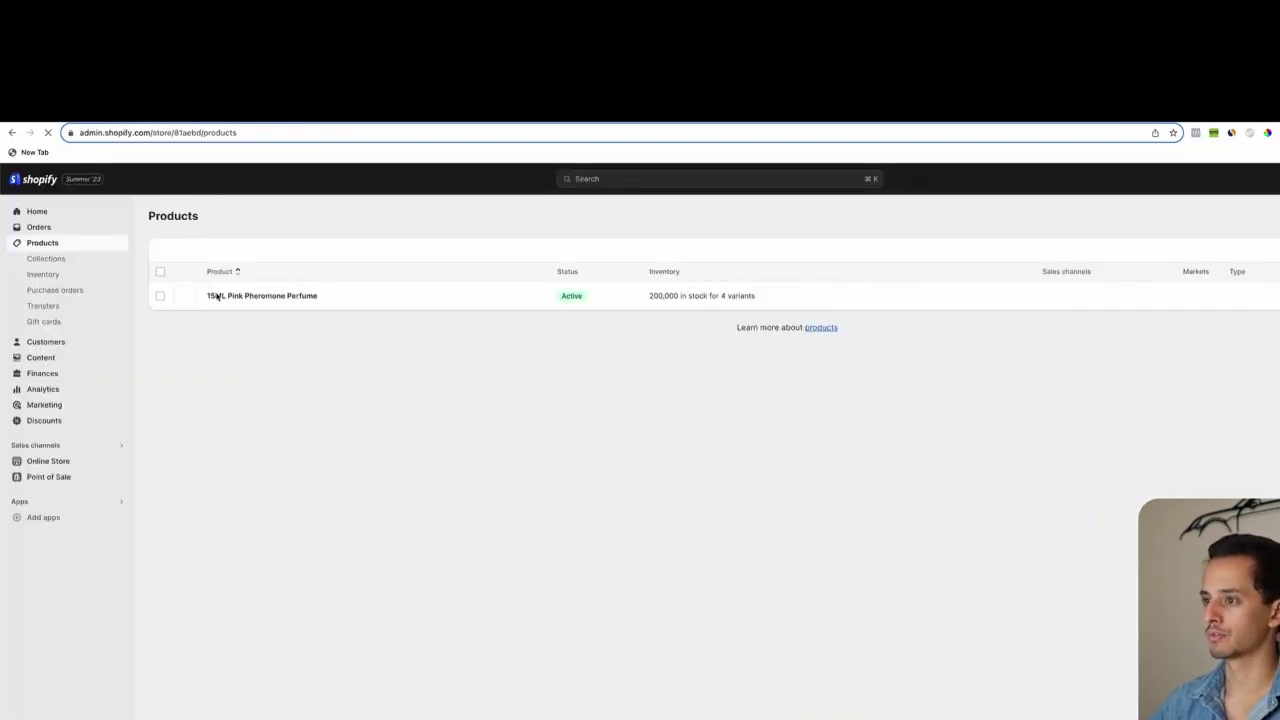
{"action": "key", "text": "super+r"}
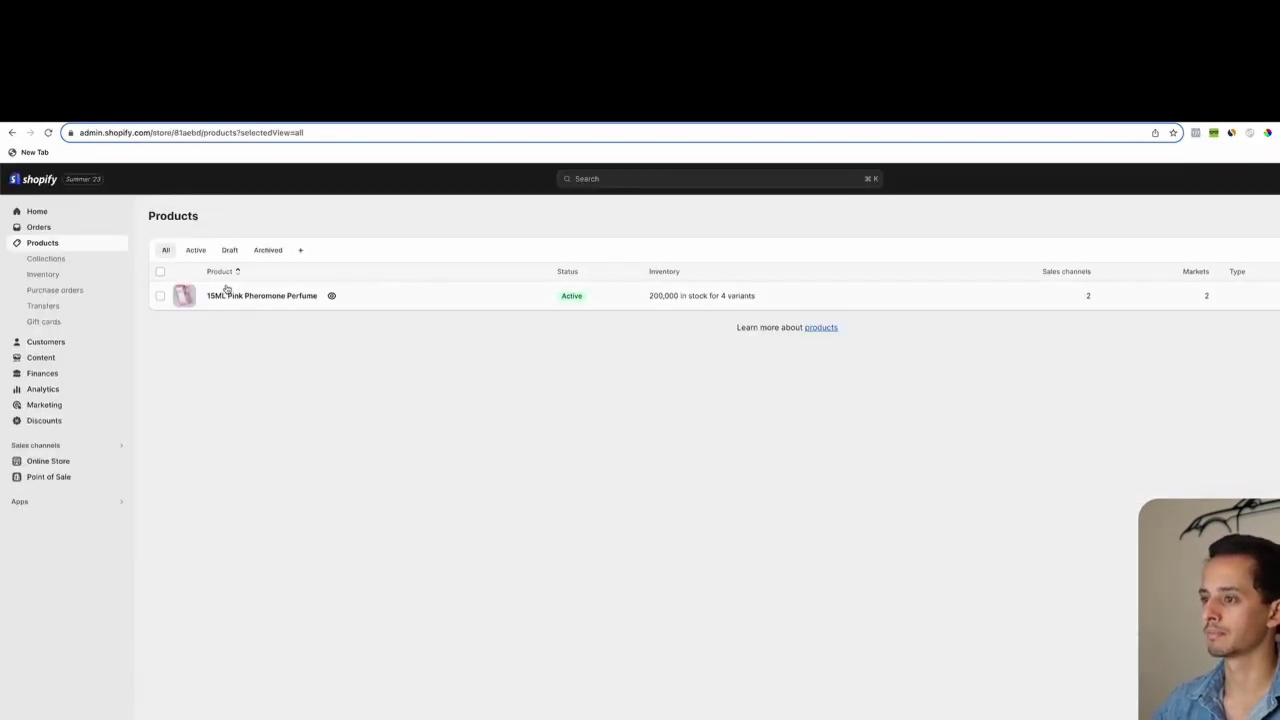
{"action": "left_click", "coordinate": [60, 461]}
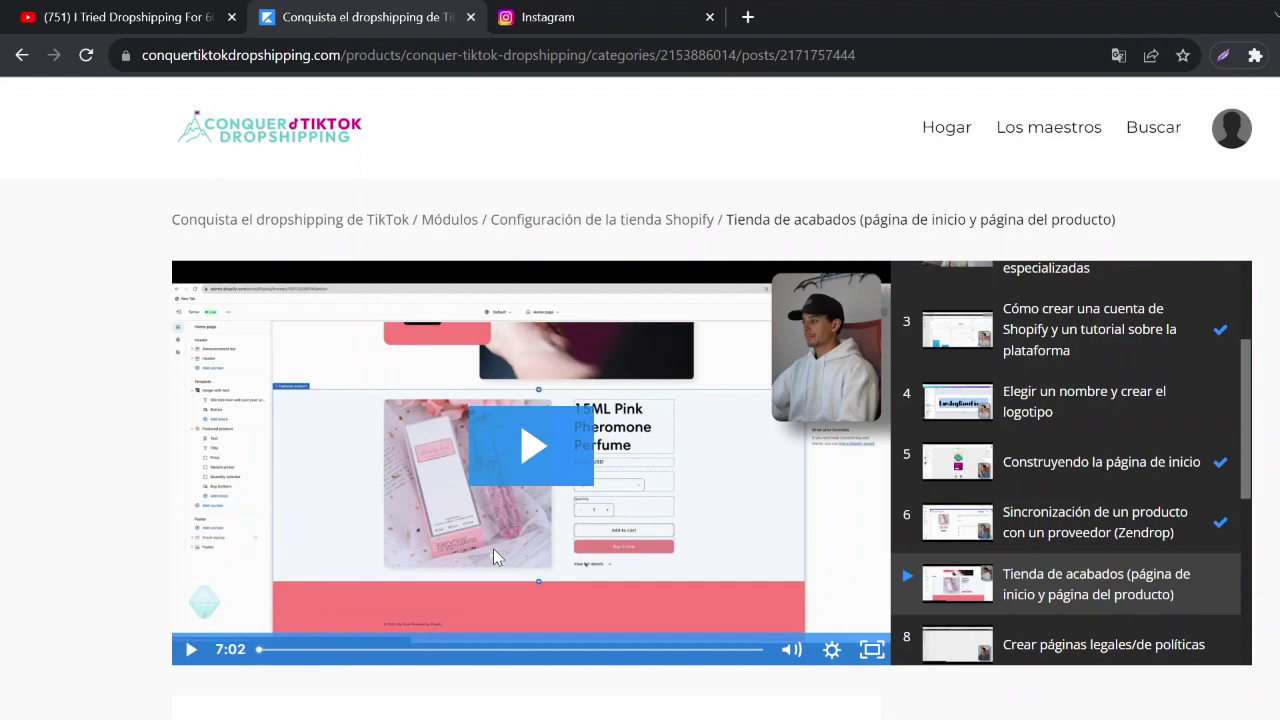
Step: Play lesson 7's video and view it full screen
{"action": "left_click", "coordinate": [597, 455]}
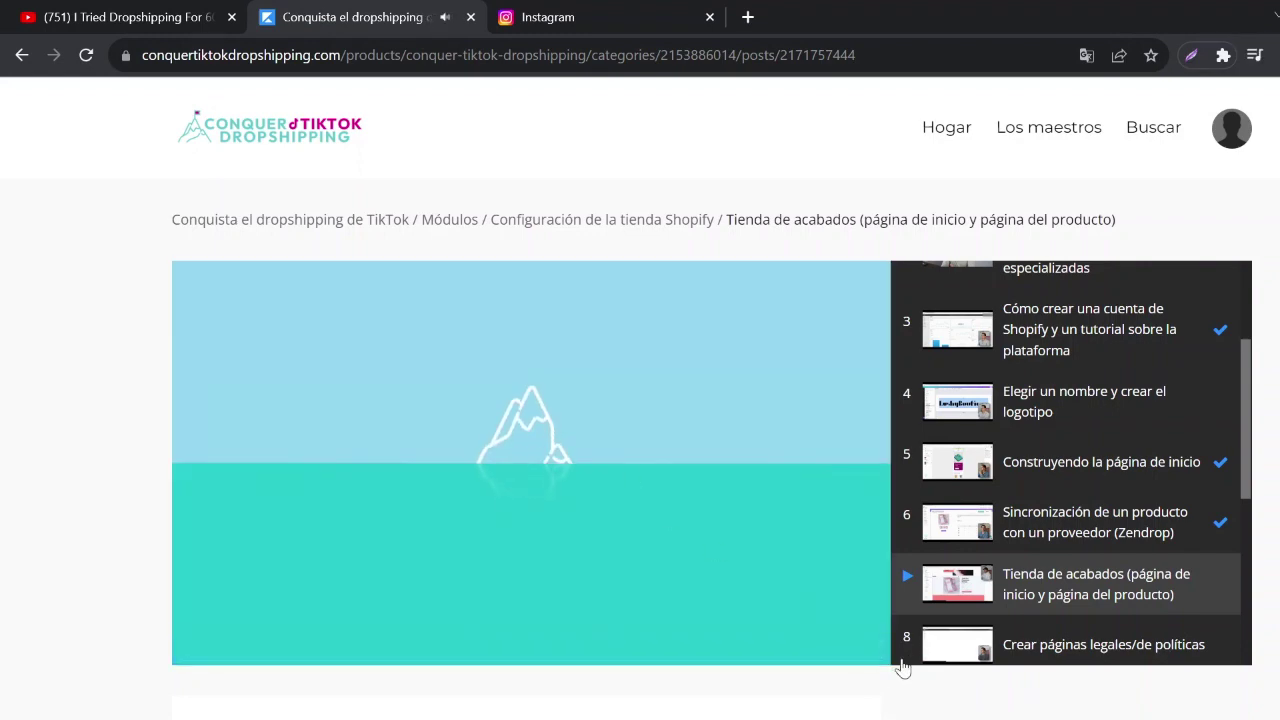
{"action": "left_click", "coordinate": [871, 650]}
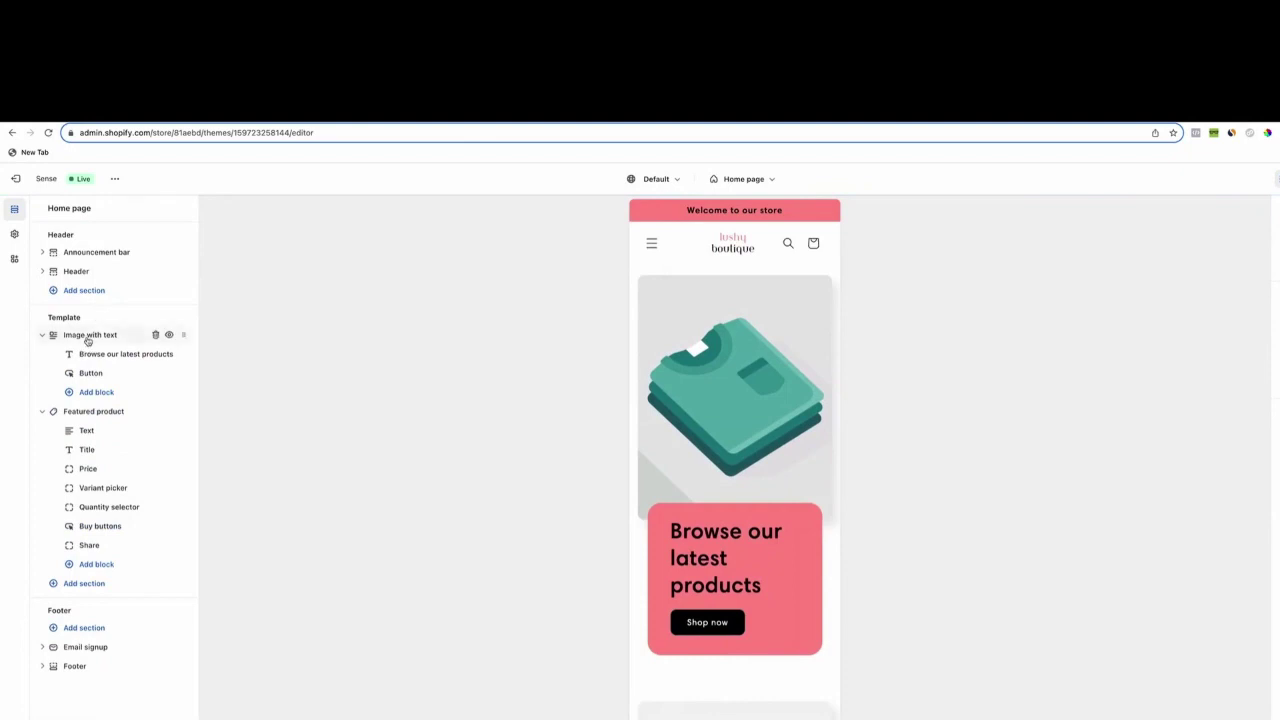
Step: Replace the placeholder shirt in the Image with text section with the hands photo
{"action": "left_click", "coordinate": [87, 341]}
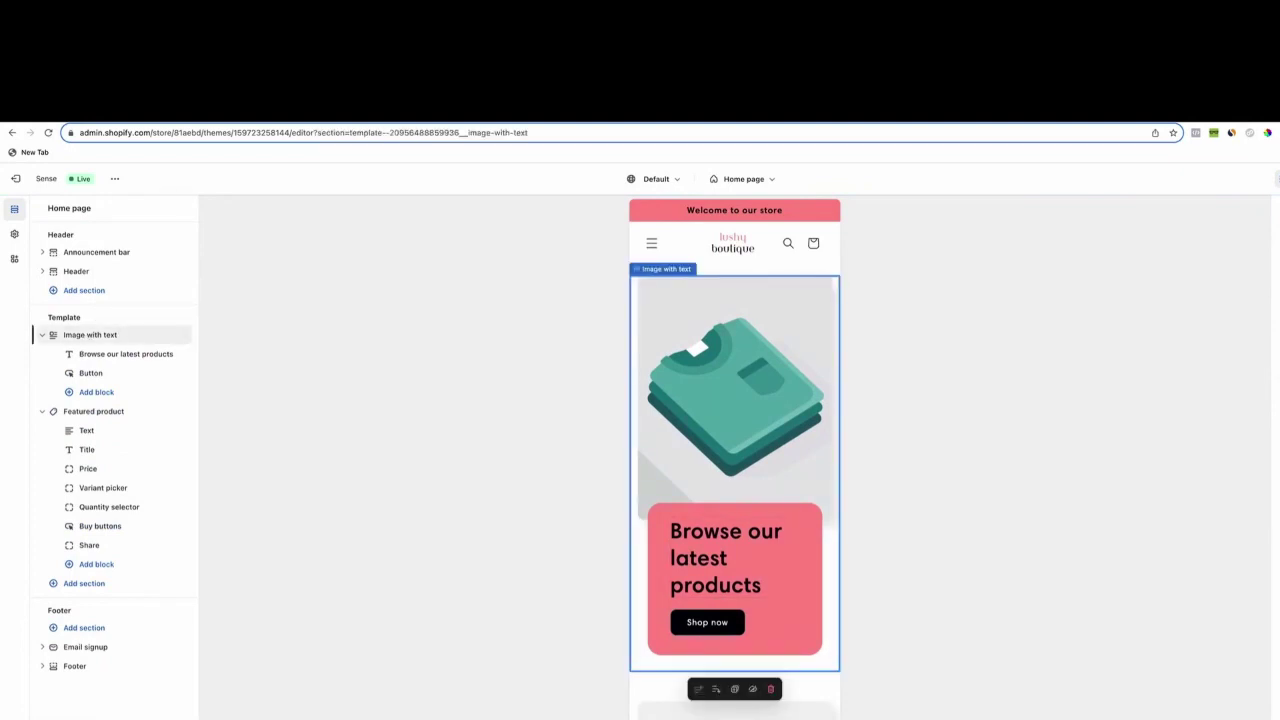
{"action": "left_click", "coordinate": [716, 316]}
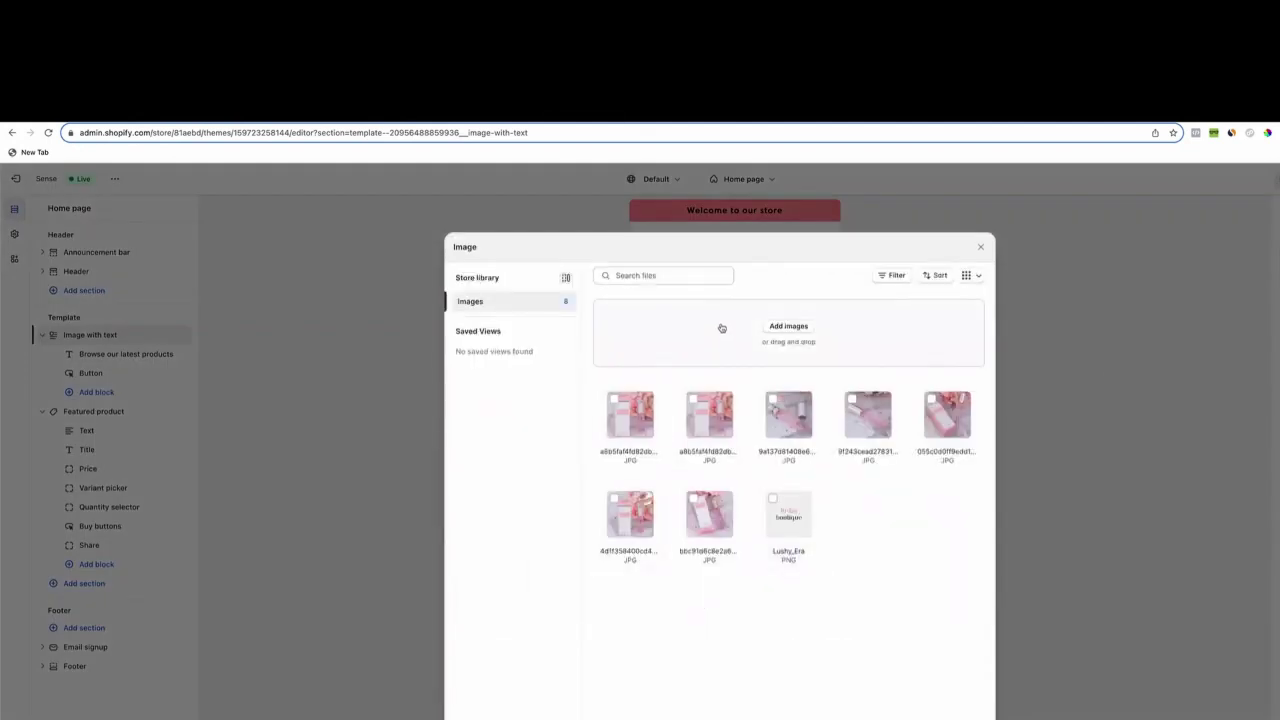
{"action": "left_click", "coordinate": [980, 247]}
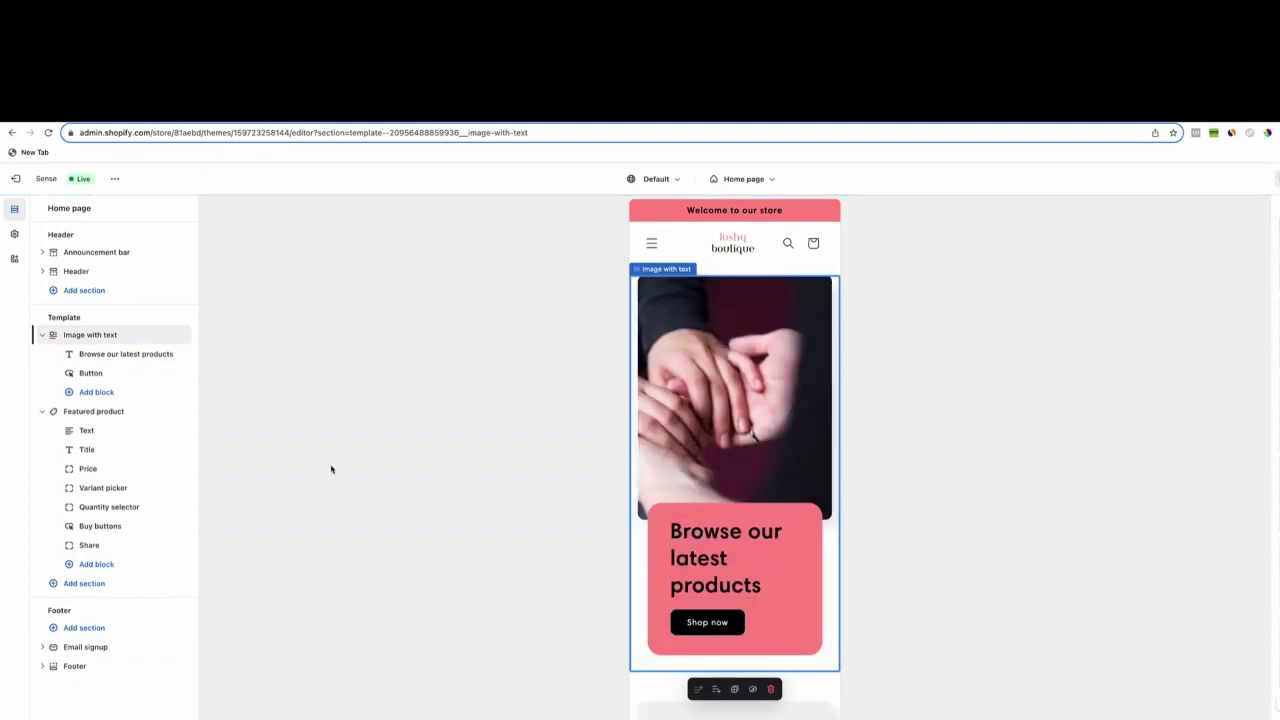
Step: Replace the banner heading's text with 'Win him over with just your scent', then scroll down the preview
{"action": "left_click", "coordinate": [722, 557]}
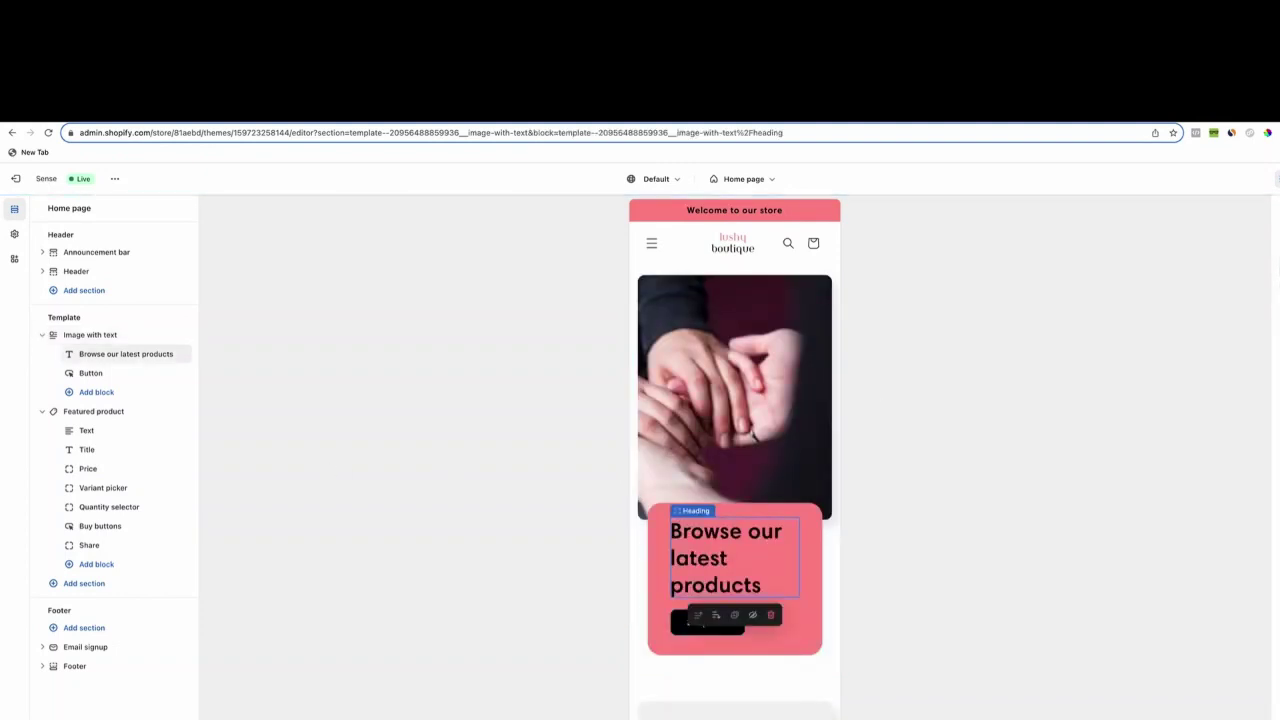
{"action": "key", "text": "ctrl+a"}
{"action": "type", "text": "Get him"}
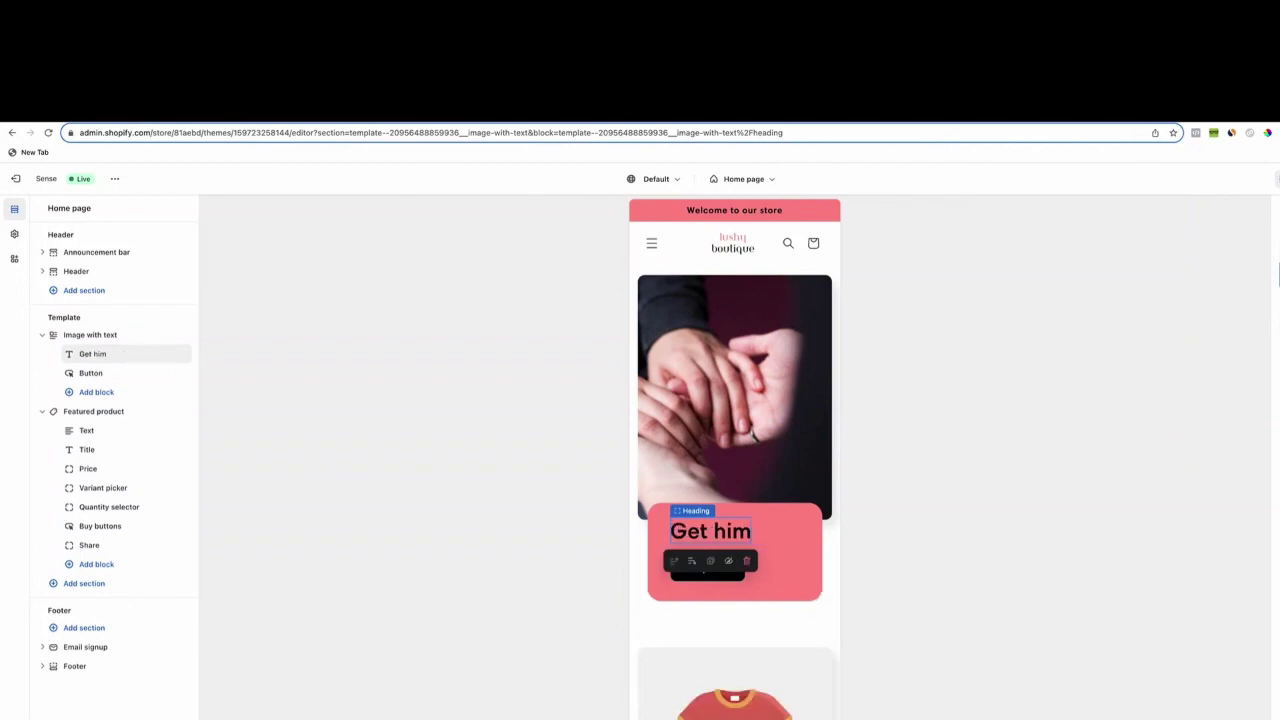
{"action": "key", "text": "ctrl+a"}
{"action": "type", "text": "Win him ove"}
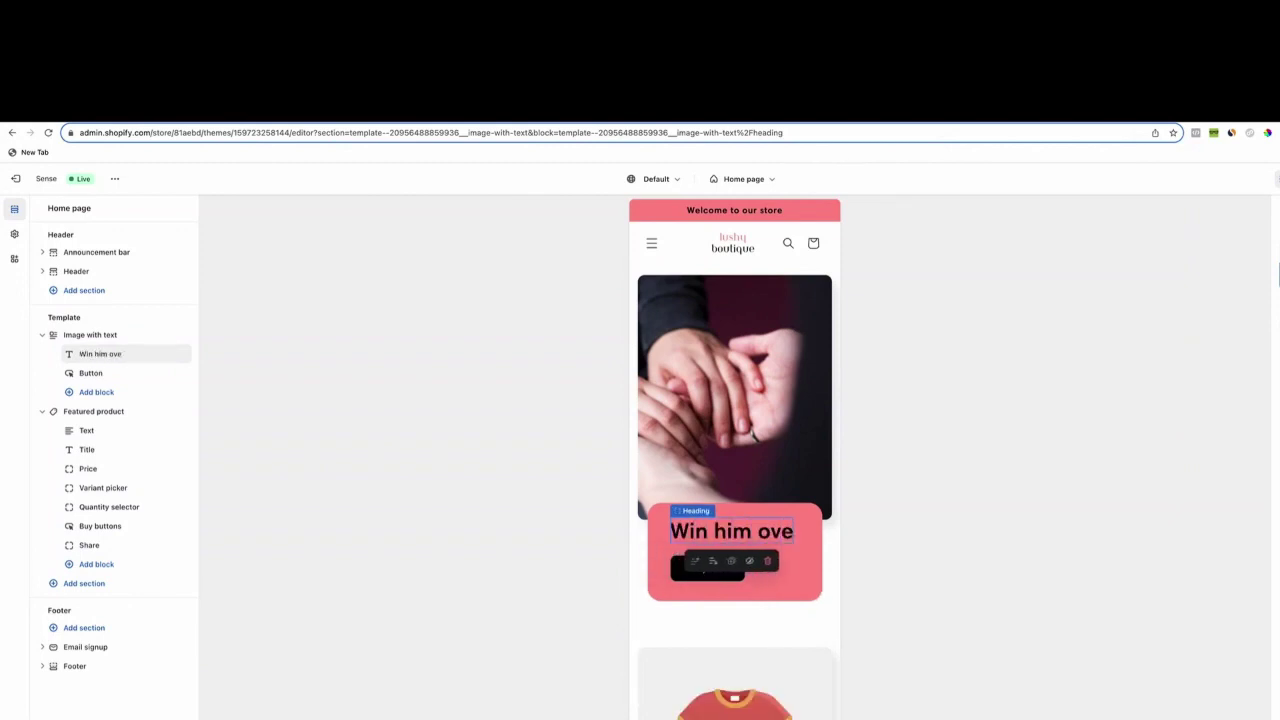
{"action": "type", "text": "r with just your"}
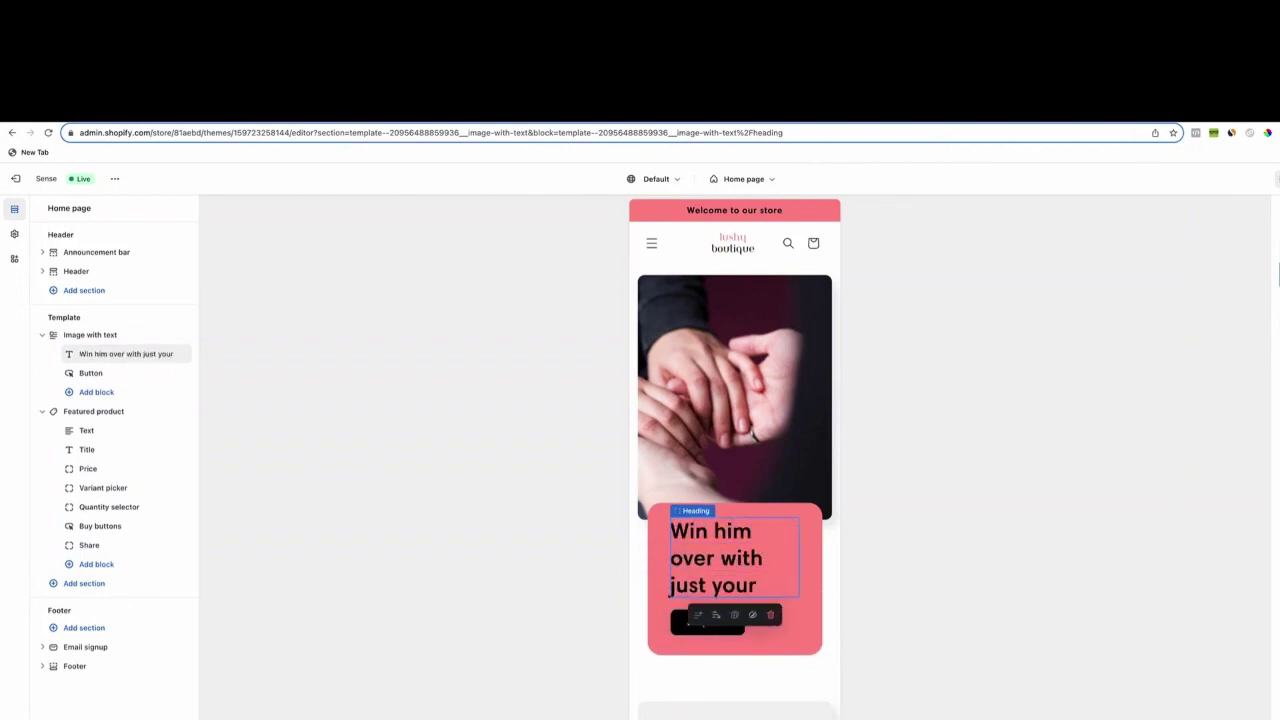
{"action": "type", "text": " scent"}
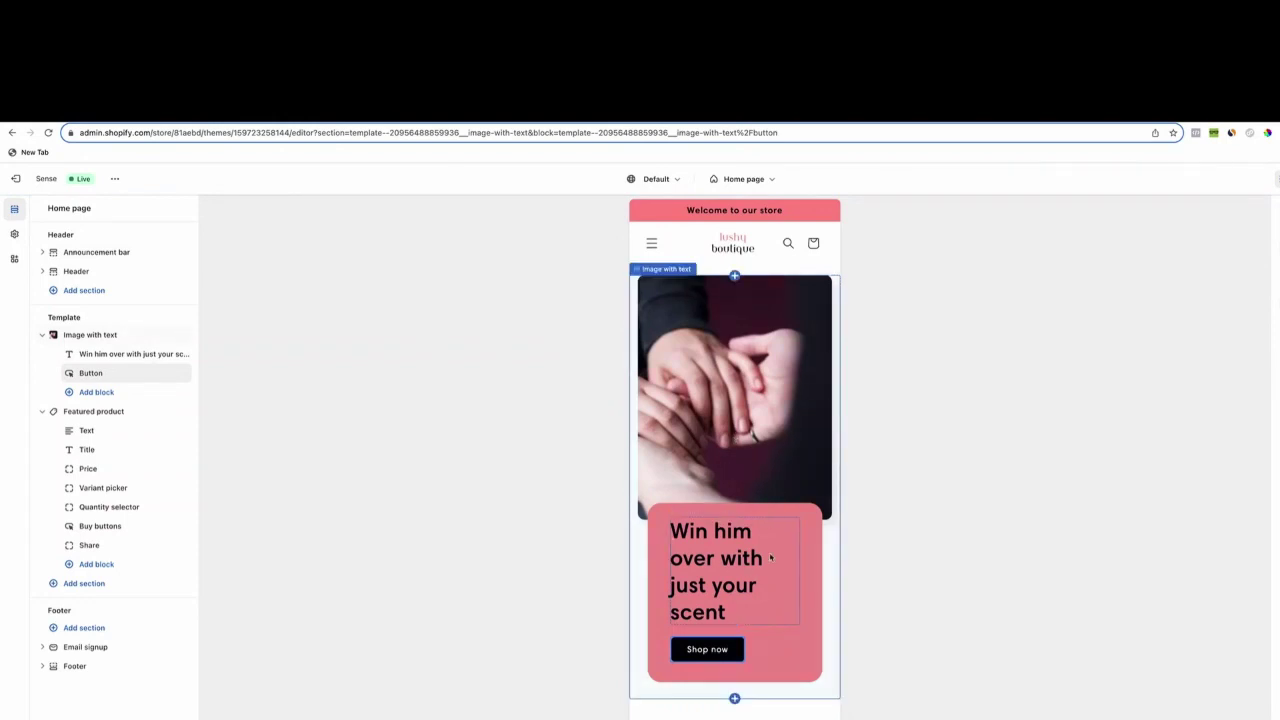
{"action": "mouse_move", "coordinate": [694, 650]}
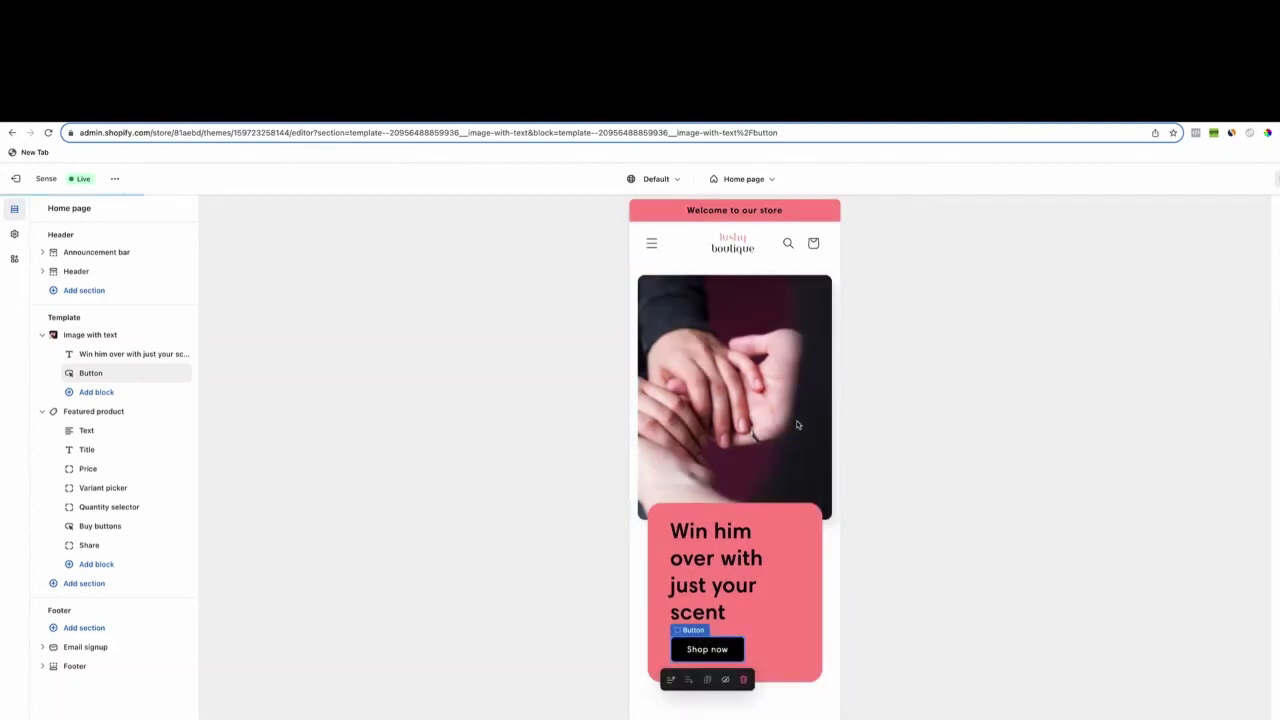
{"action": "scroll", "coordinate": [704, 484], "scroll_direction": "down", "scroll_amount": 2}
{"action": "scroll", "coordinate": [704, 484], "scroll_direction": "down", "scroll_amount": 5}
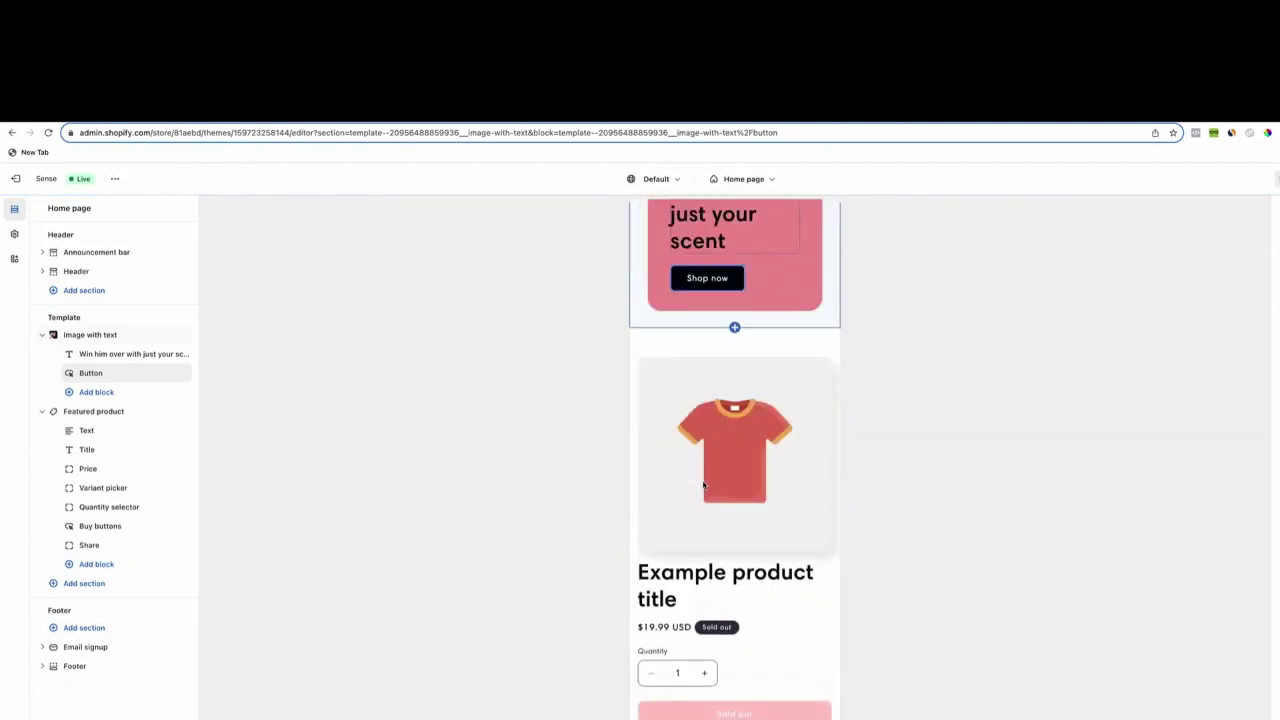
{"action": "scroll", "coordinate": [740, 486], "scroll_direction": "down", "scroll_amount": 2}
Step: Clear the store-name Text block above the featured perfume's title
{"action": "left_click", "coordinate": [735, 390]}
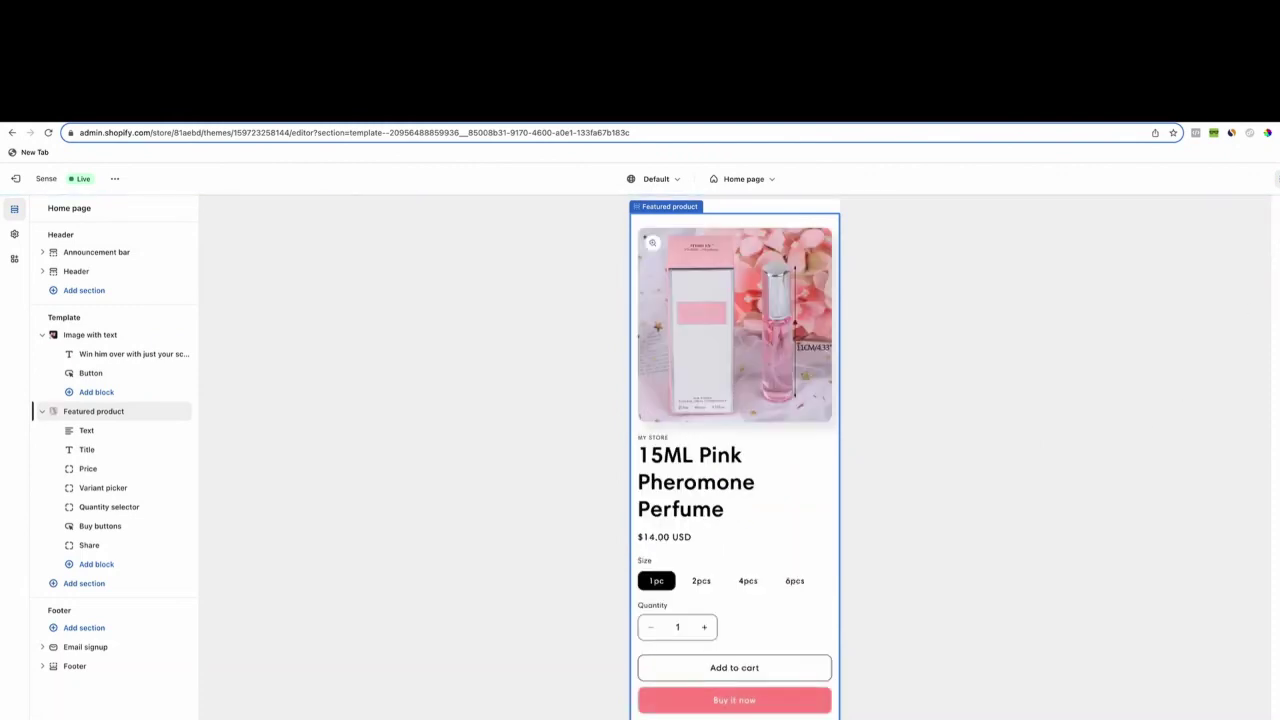
{"action": "scroll", "coordinate": [722, 405], "scroll_direction": "up", "scroll_amount": 3}
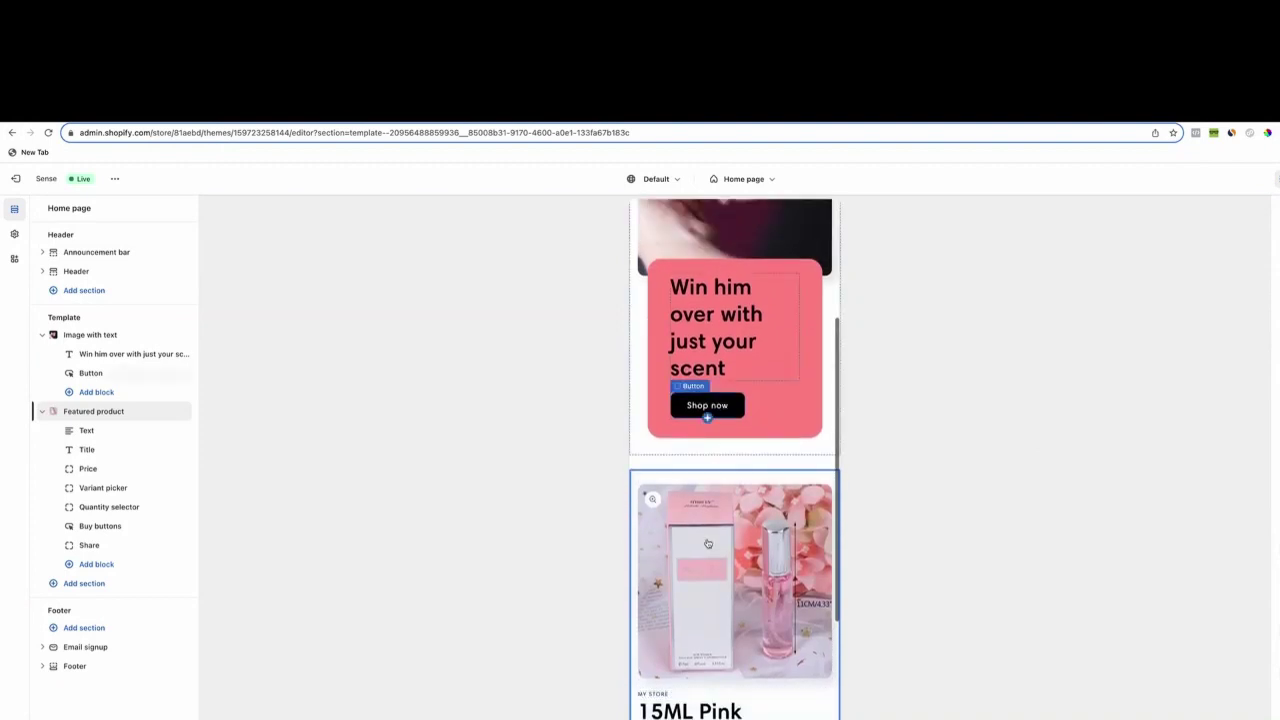
{"action": "scroll", "coordinate": [712, 450], "scroll_direction": "down", "scroll_amount": 10}
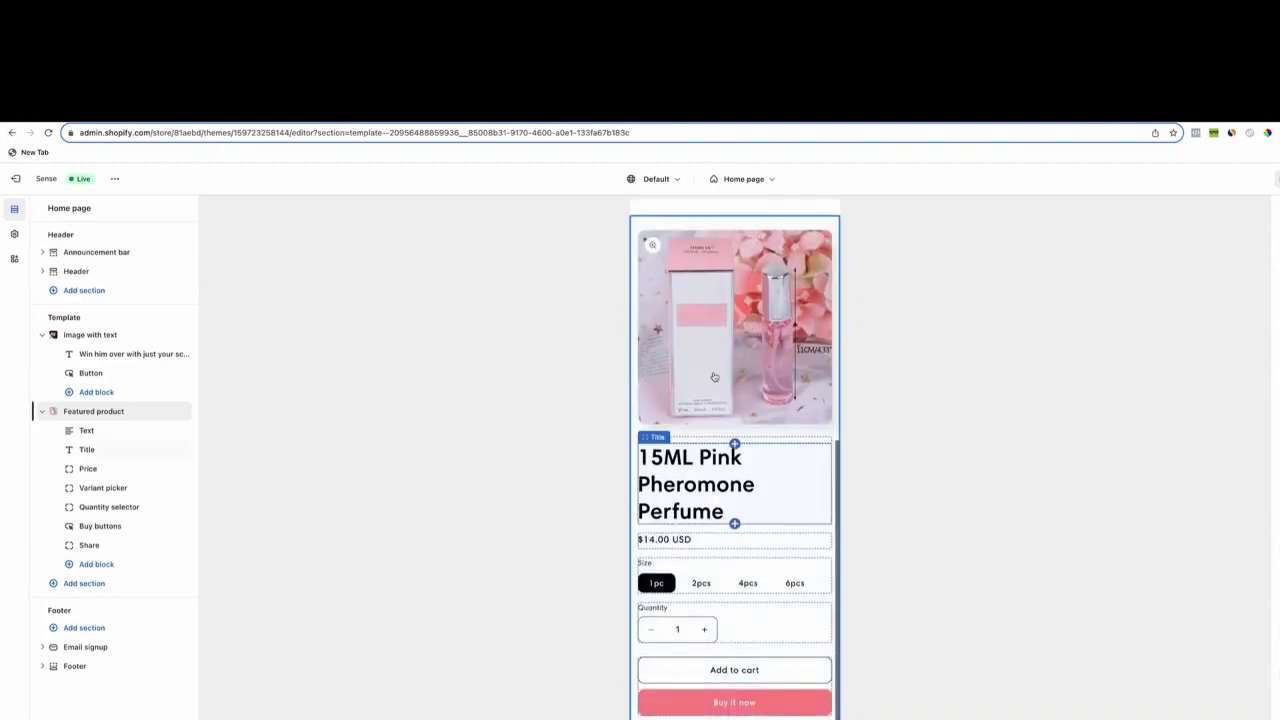
{"action": "left_click", "coordinate": [680, 441]}
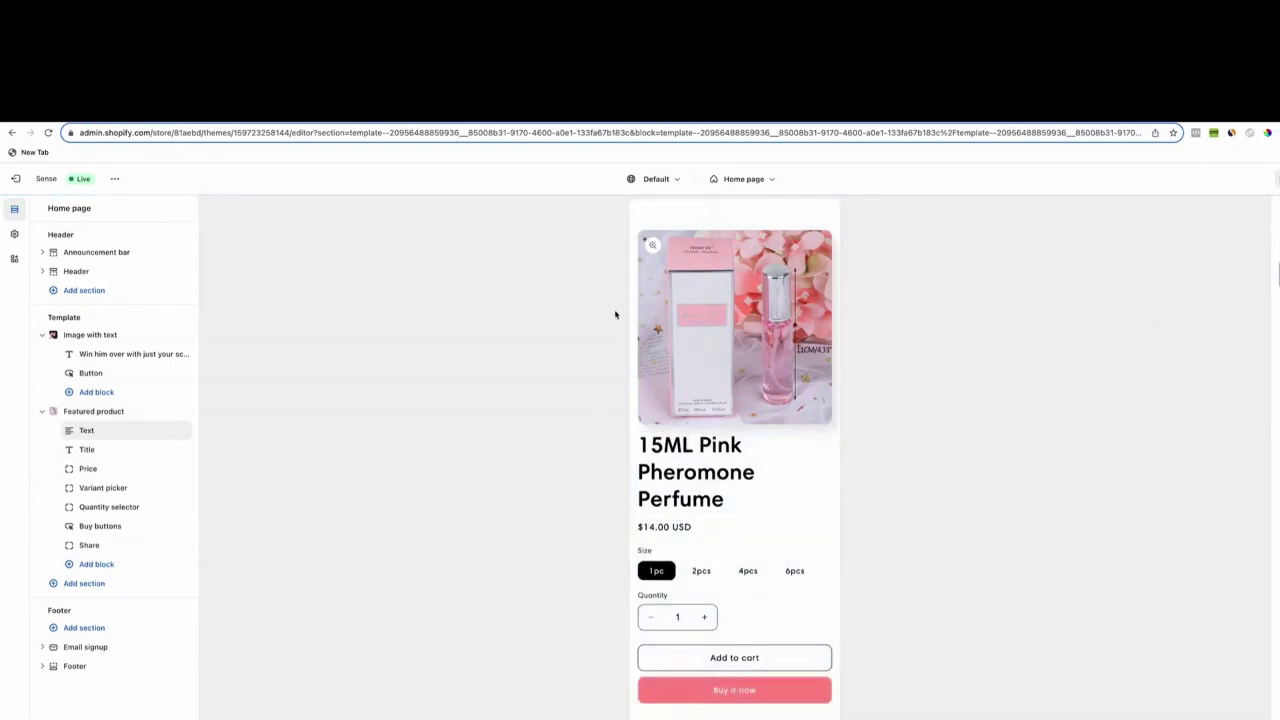
Step: Switch the size variant picker to dropdown style and delete the Share block
{"action": "scroll", "coordinate": [714, 593], "scroll_direction": "down", "scroll_amount": 1}
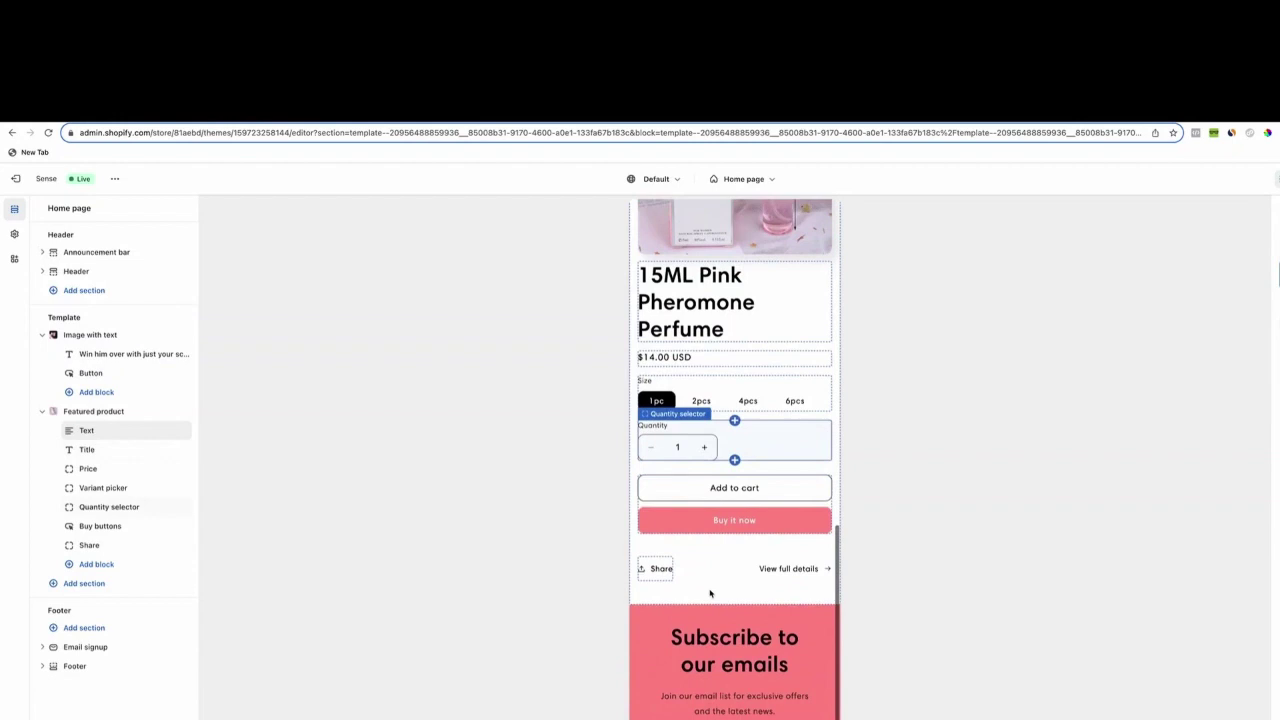
{"action": "left_click", "coordinate": [720, 393]}
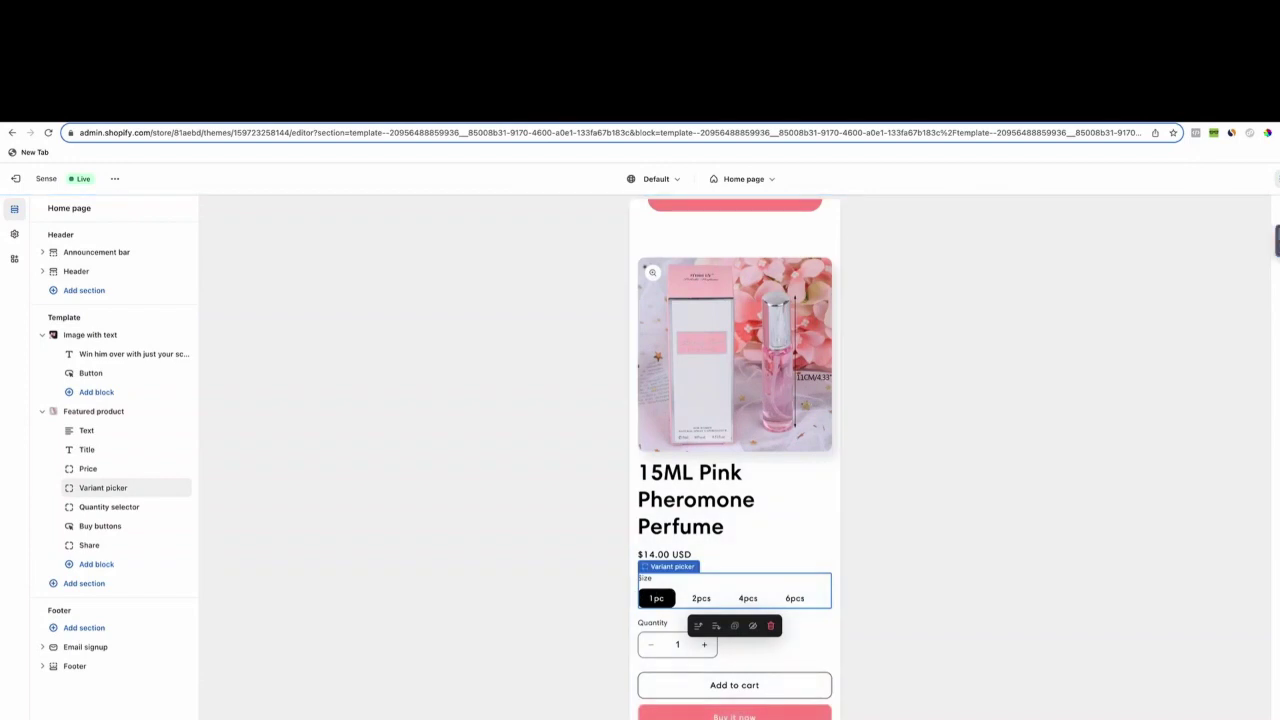
{"action": "left_click", "coordinate": [89, 545]}
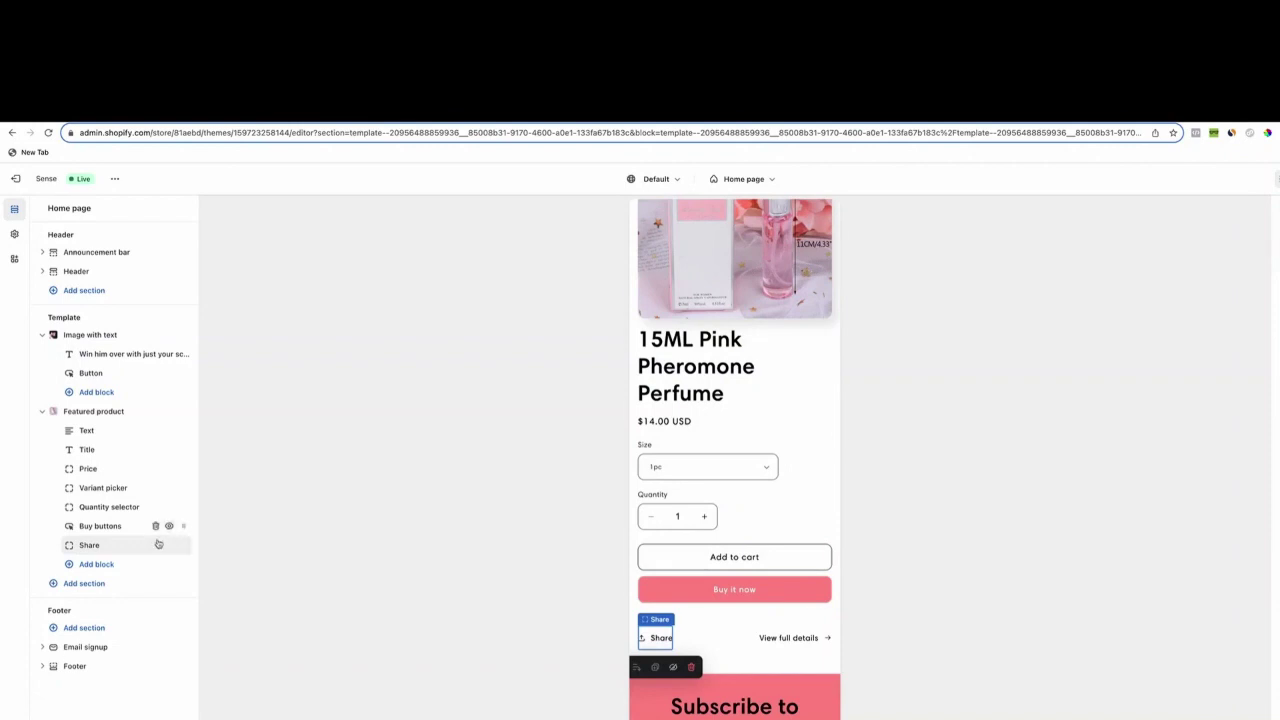
{"action": "key", "text": "Delete"}
Step: Scroll through the Default product template preview of the perfume page
{"action": "scroll", "coordinate": [731, 610], "scroll_direction": "down", "scroll_amount": 3}
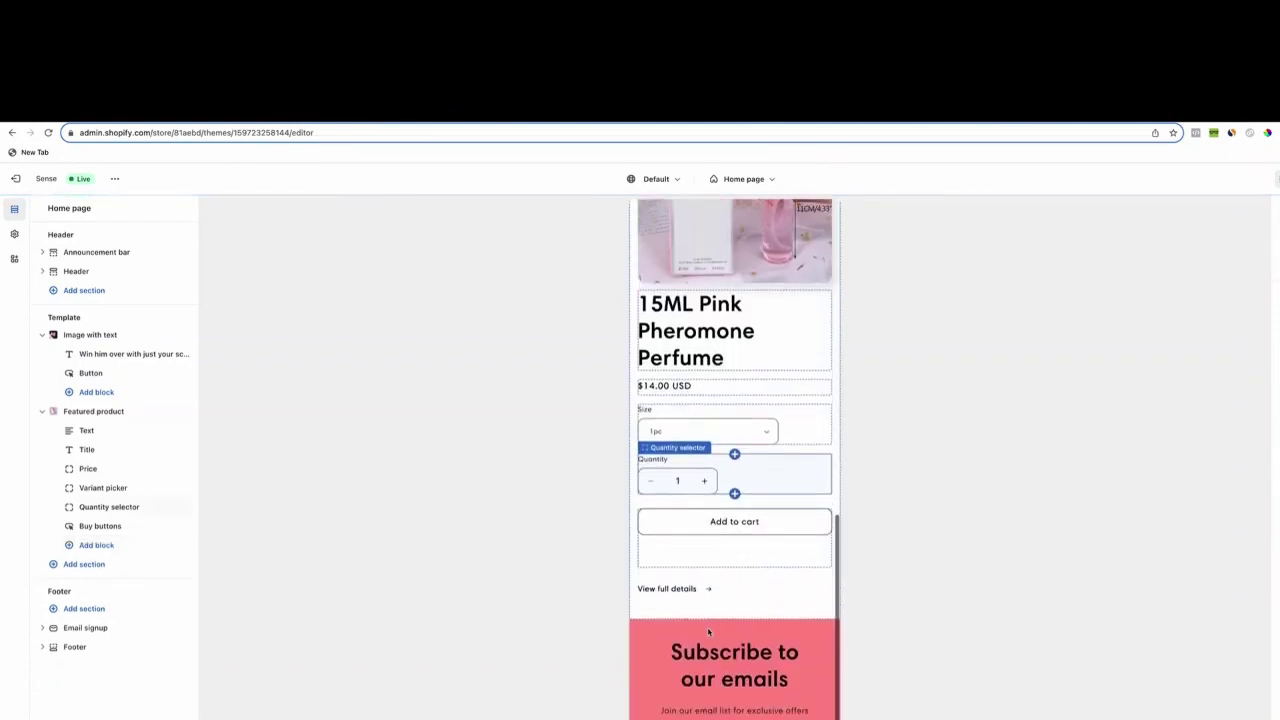
{"action": "scroll", "coordinate": [712, 523], "scroll_direction": "up", "scroll_amount": 5}
{"action": "scroll", "coordinate": [713, 523], "scroll_direction": "up", "scroll_amount": 4}
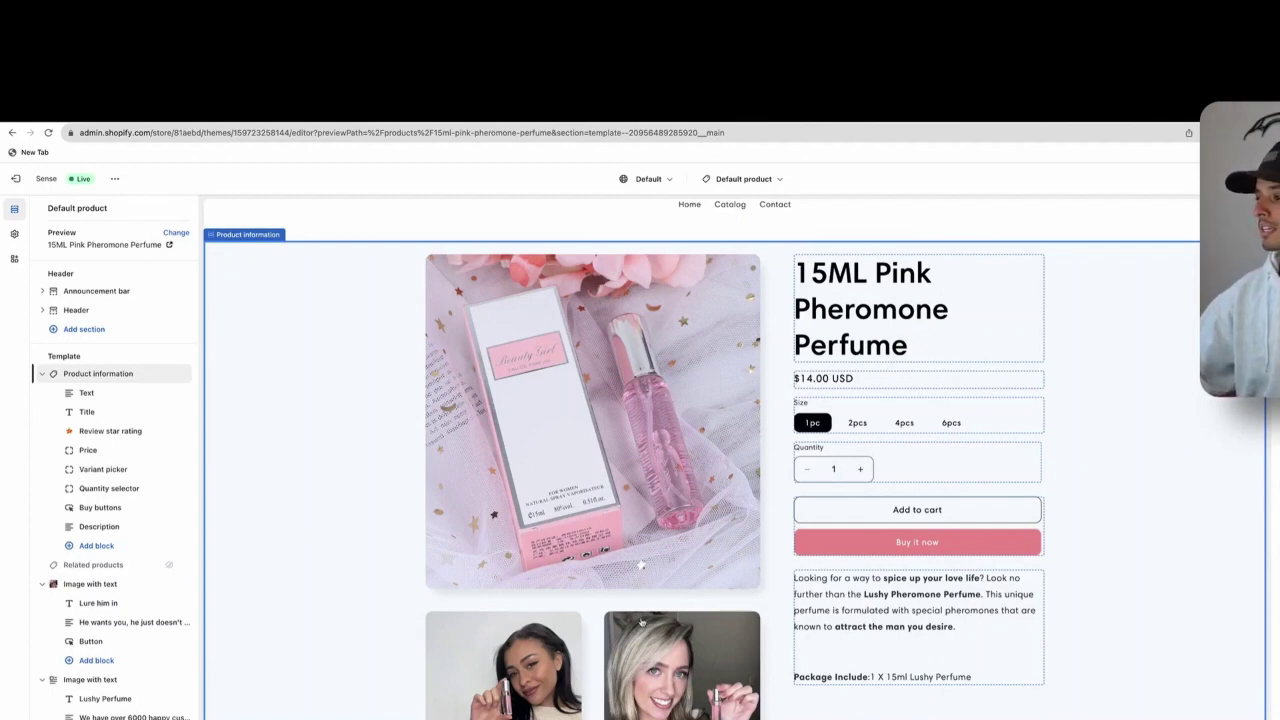
Step: Leave the theme editor and open the 15ML Pink Pheromone Perfume product
{"action": "scroll", "coordinate": [697, 521], "scroll_direction": "up", "scroll_amount": 2}
{"action": "scroll", "coordinate": [600, 450], "scroll_direction": "down", "scroll_amount": 4}
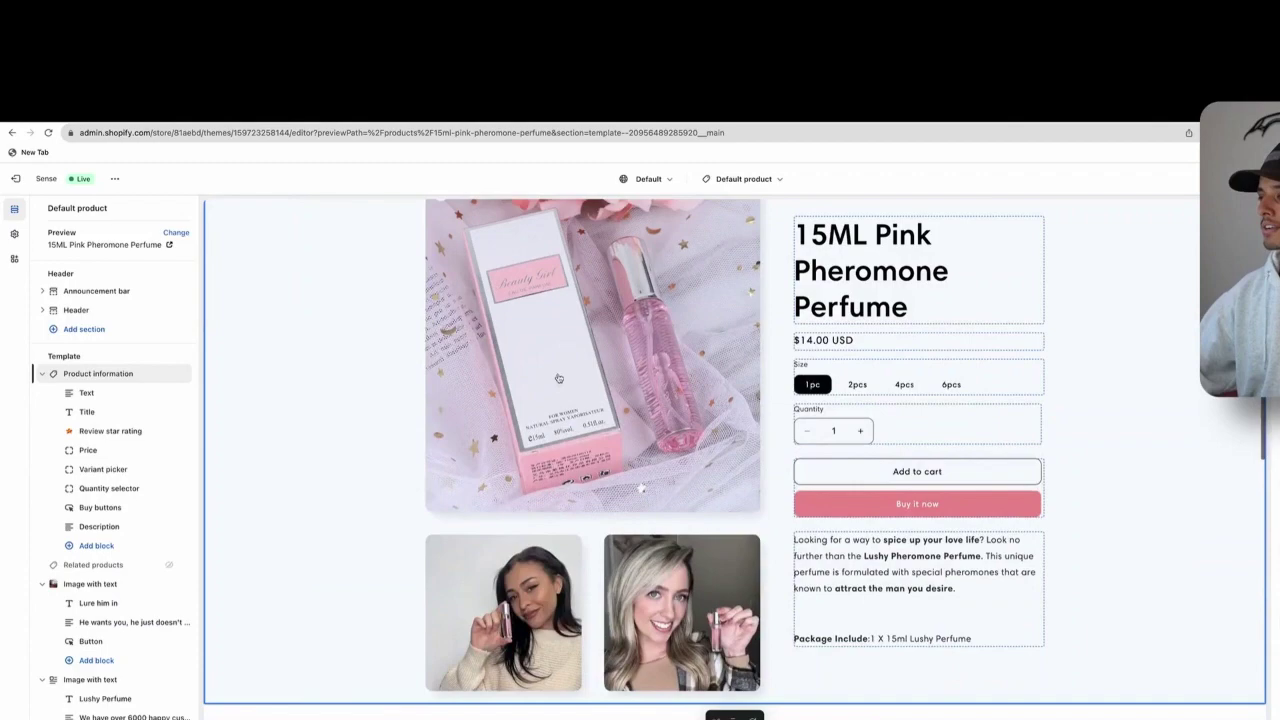
{"action": "scroll", "coordinate": [588, 375], "scroll_direction": "up", "scroll_amount": 2}
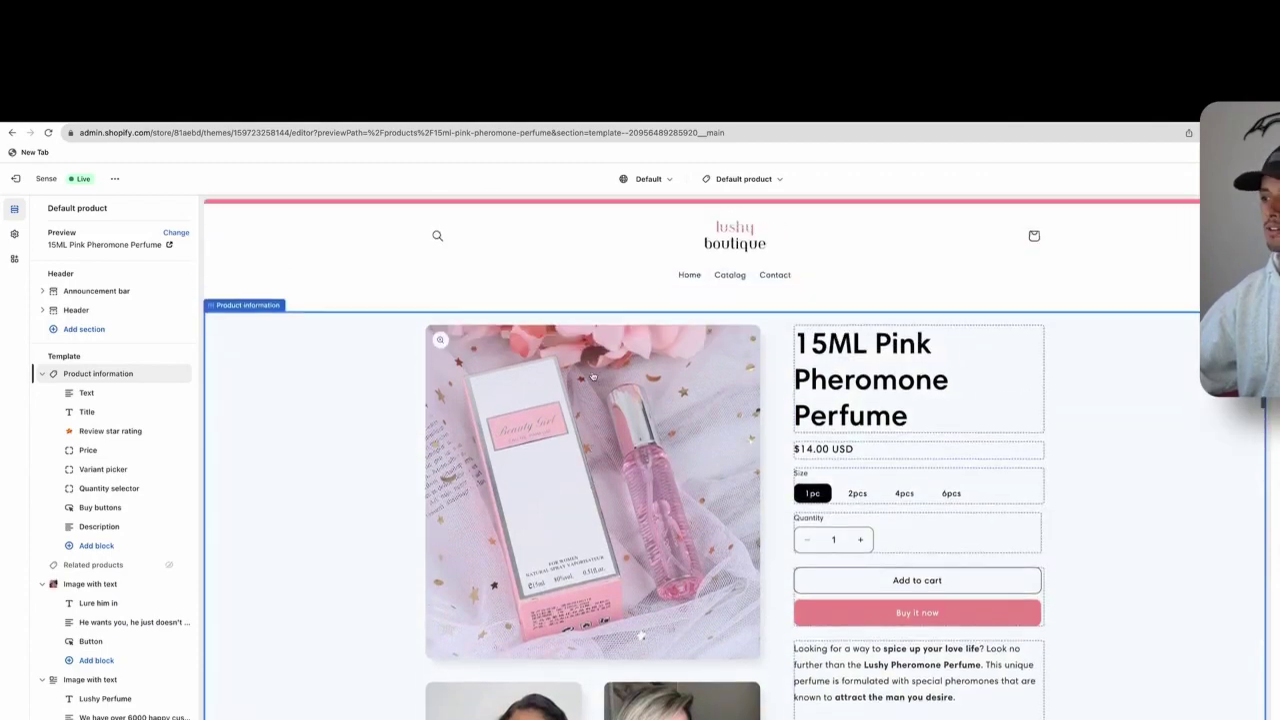
{"action": "scroll", "coordinate": [581, 473], "scroll_direction": "up", "scroll_amount": 3}
{"action": "scroll", "coordinate": [400, 300], "scroll_direction": "down", "scroll_amount": 3}
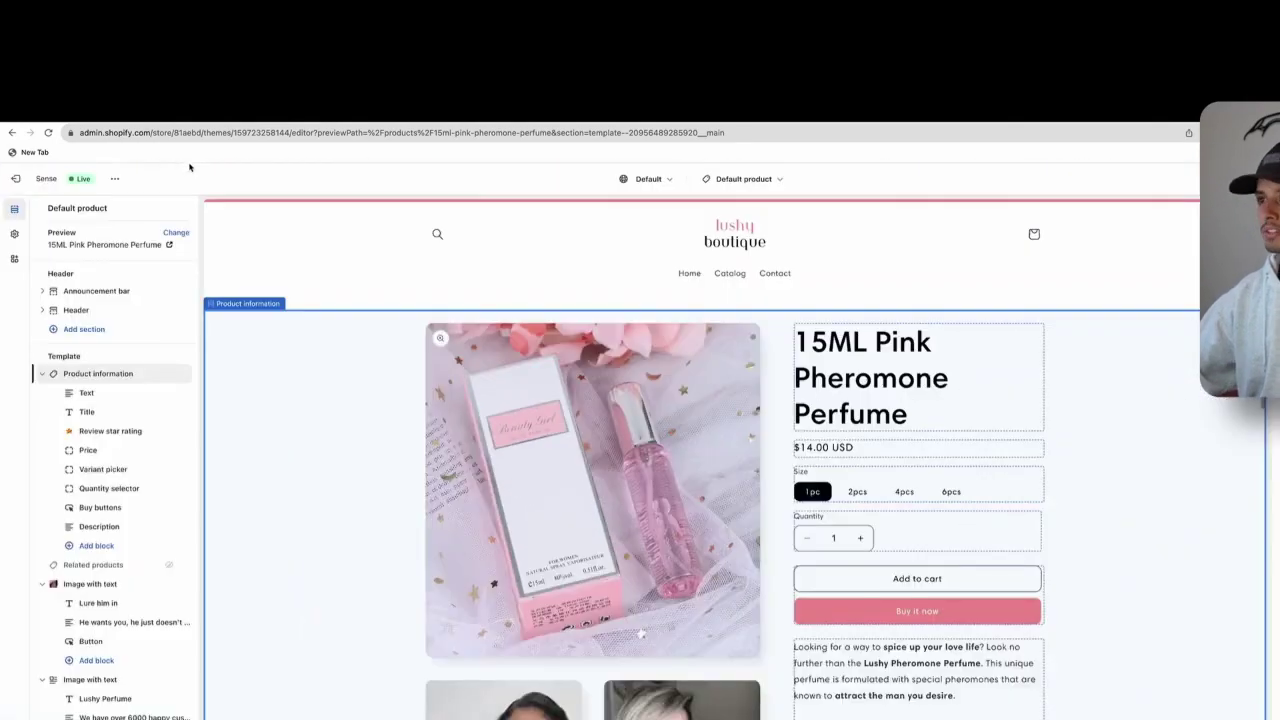
{"action": "left_click", "coordinate": [14, 181]}
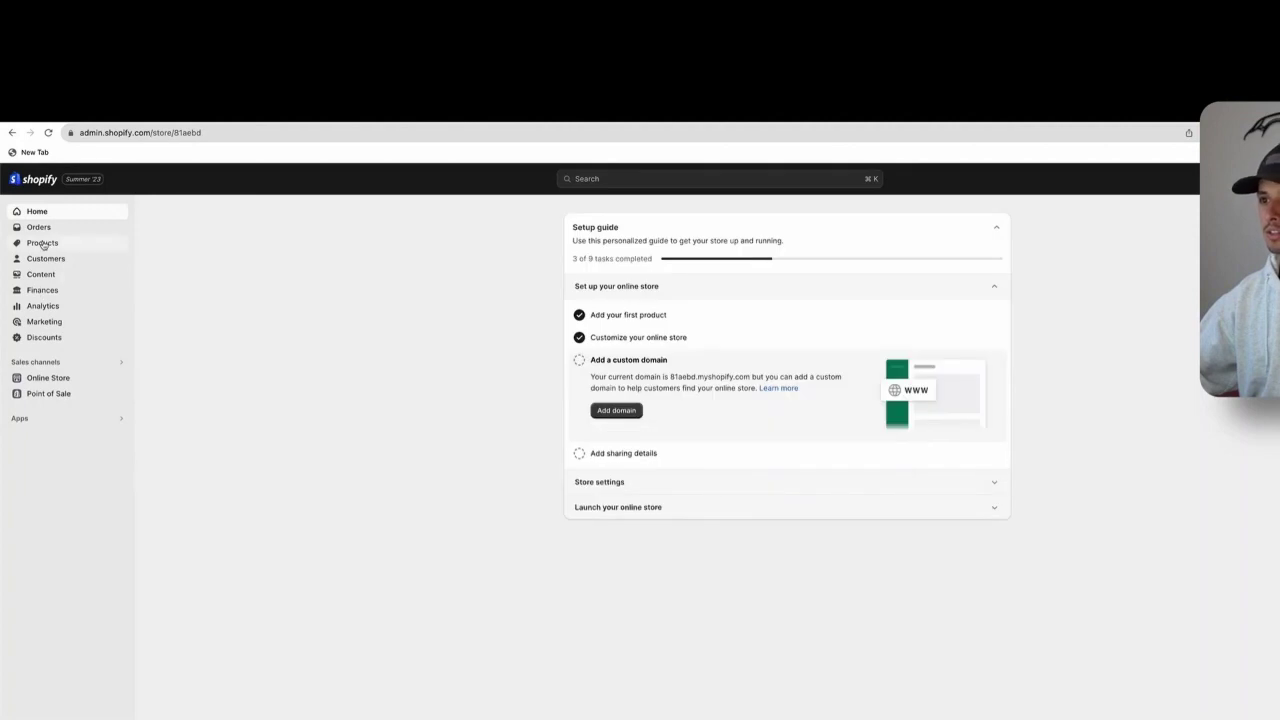
{"action": "left_click", "coordinate": [42, 243]}
{"action": "left_click", "coordinate": [272, 299]}
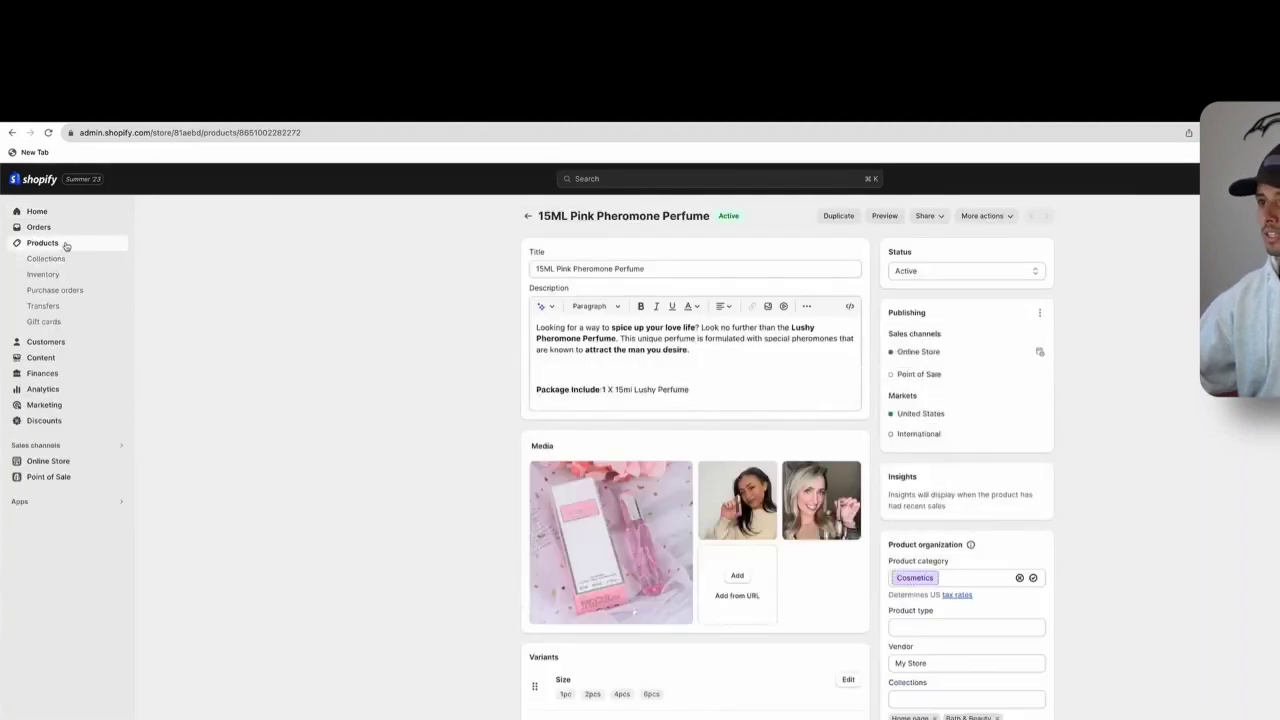
Step: Review the description's first paragraph, the 'spice up your love life' phrase and Package Include line
{"action": "scroll", "coordinate": [450, 390], "scroll_direction": "down", "scroll_amount": 1}
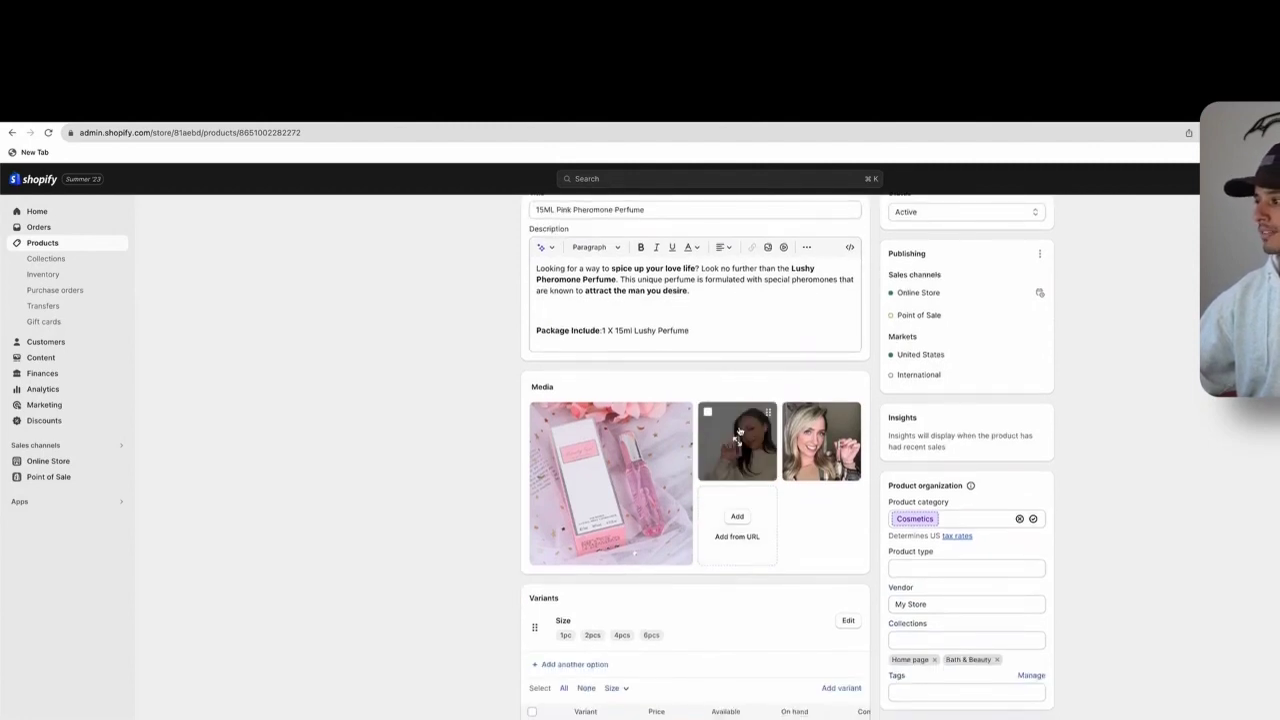
{"action": "scroll", "coordinate": [739, 432], "scroll_direction": "up", "scroll_amount": 5}
{"action": "scroll", "coordinate": [739, 432], "scroll_direction": "up", "scroll_amount": 3}
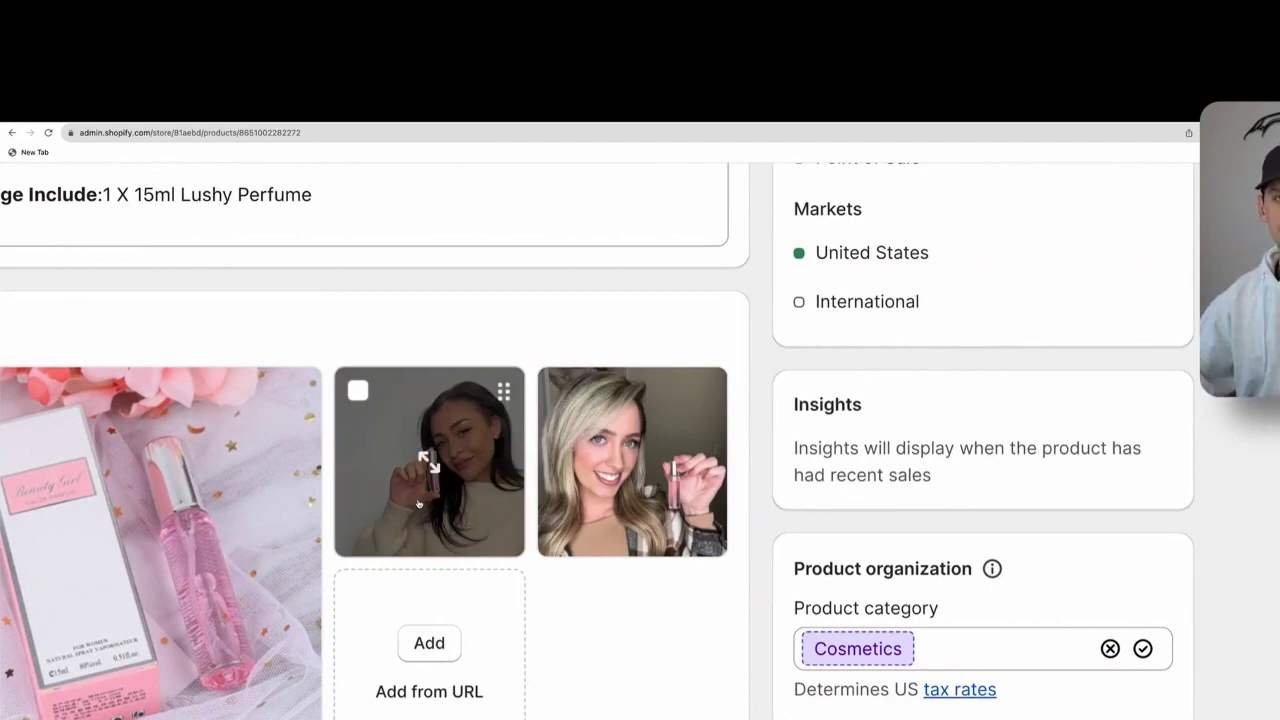
{"action": "scroll", "coordinate": [419, 503], "scroll_direction": "down", "scroll_amount": 8}
{"action": "left_click_drag", "start_coordinate": [632, 381], "coordinate": [519, 303]}
{"action": "left_click", "coordinate": [538, 330]}
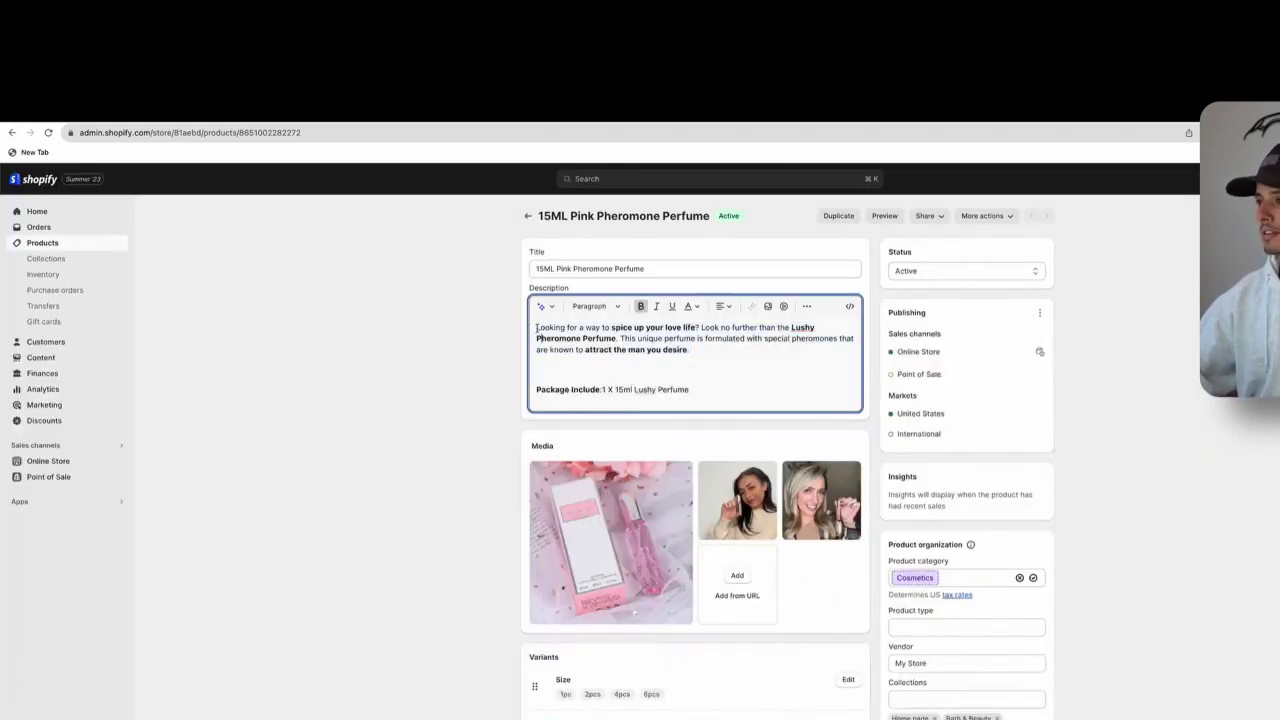
{"action": "left_click_drag", "start_coordinate": [696, 327], "coordinate": [612, 327]}
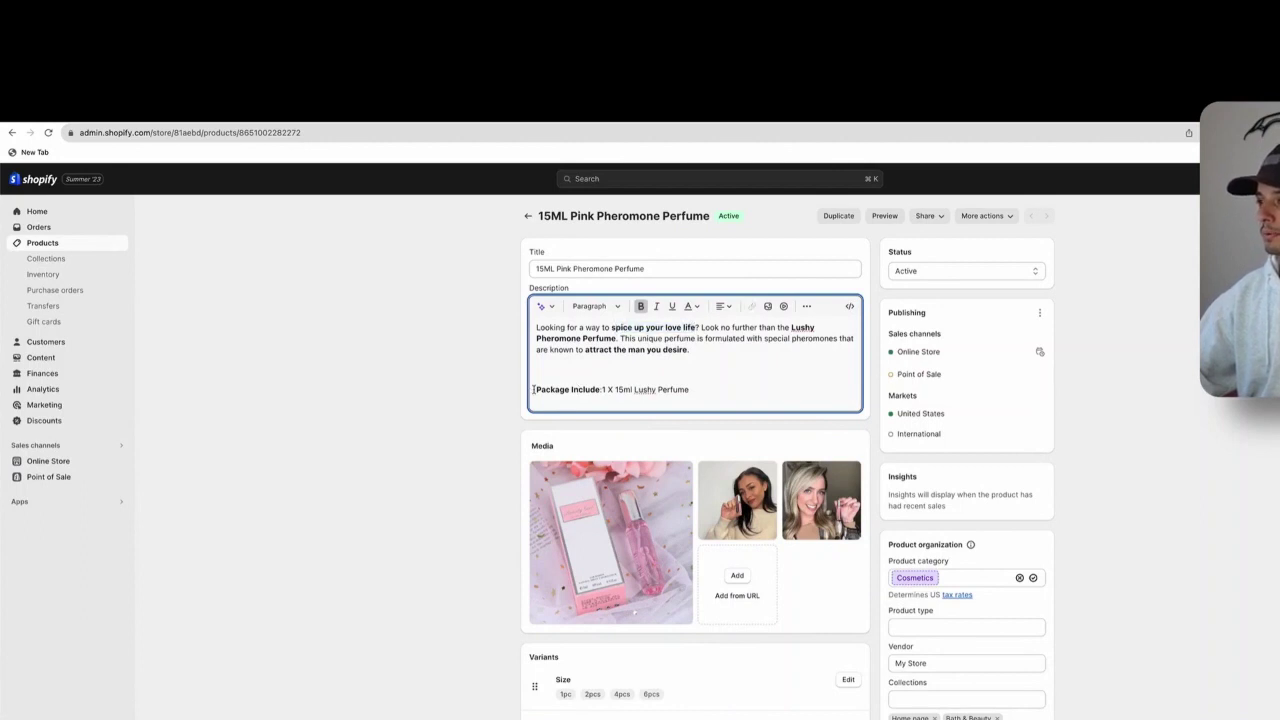
{"action": "left_click_drag", "start_coordinate": [533, 390], "coordinate": [717, 391]}
{"action": "left_click", "coordinate": [717, 391]}
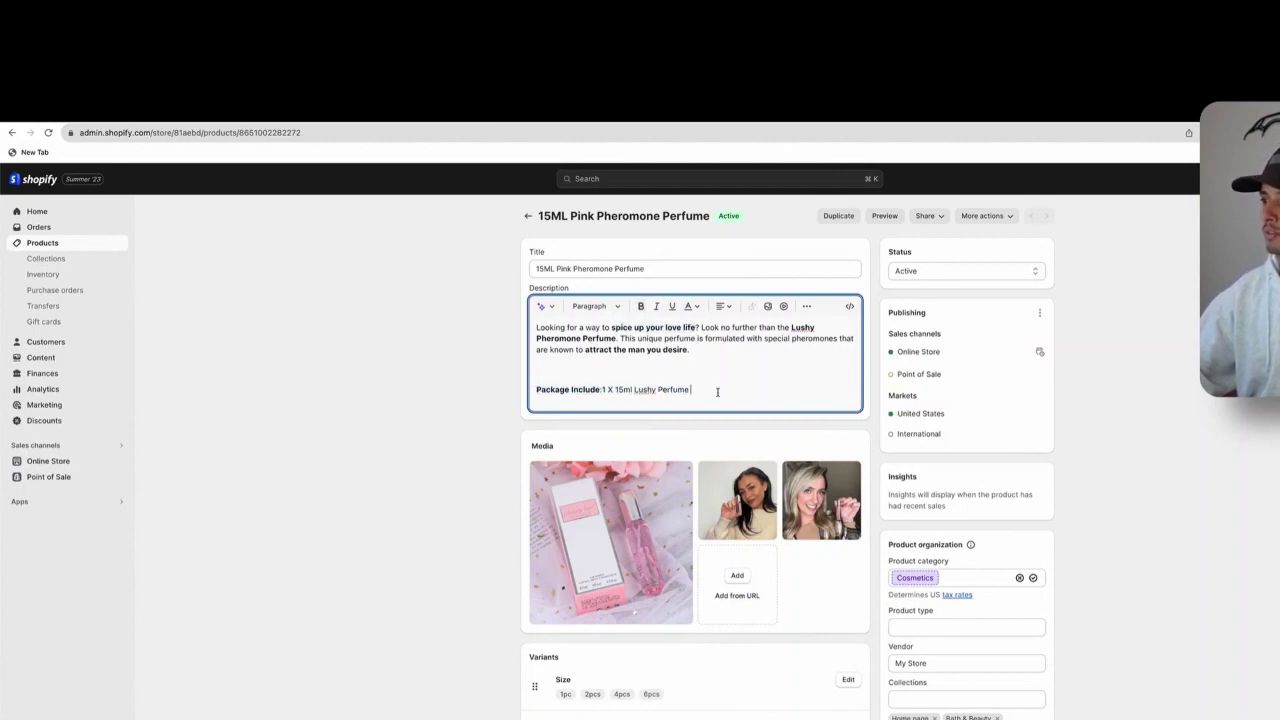
{"action": "key", "text": "shift+Home"}
{"action": "left_click", "coordinate": [511, 391]}
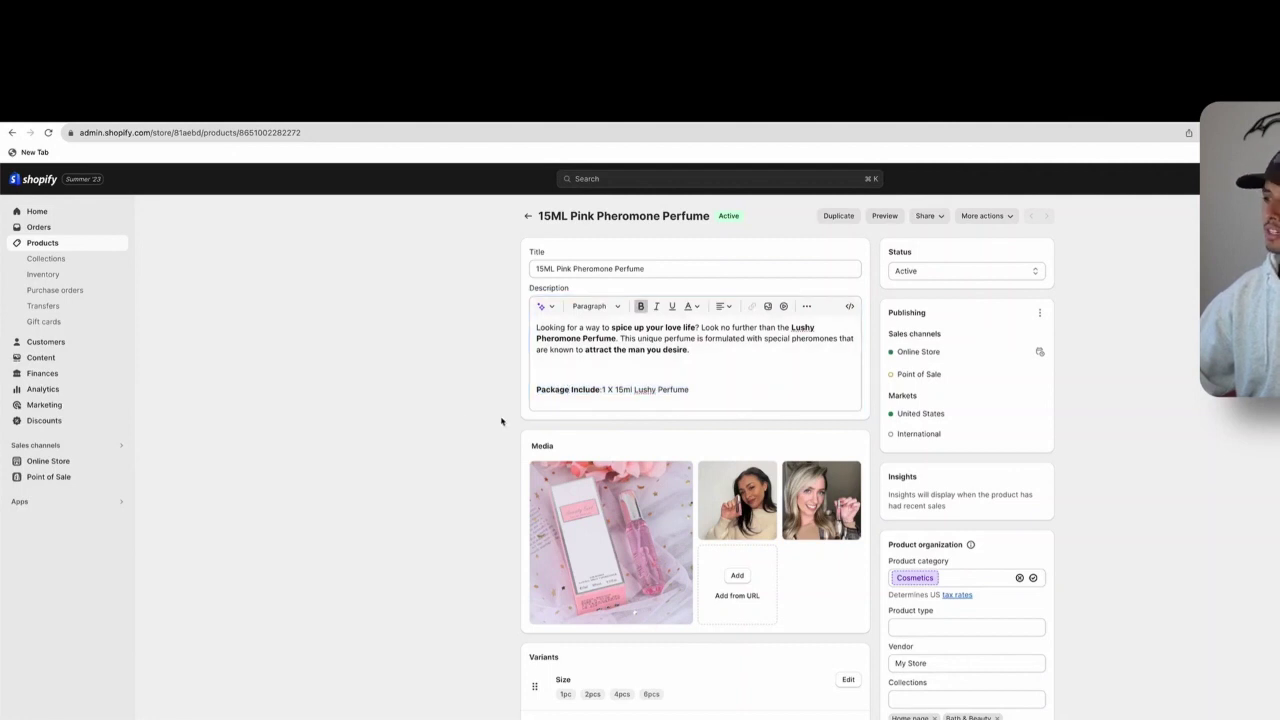
Step: Reopen the current theme for customizing from Online Store > Themes
{"action": "scroll", "coordinate": [510, 423], "scroll_direction": "down", "scroll_amount": 5}
{"action": "left_click", "coordinate": [48, 461]}
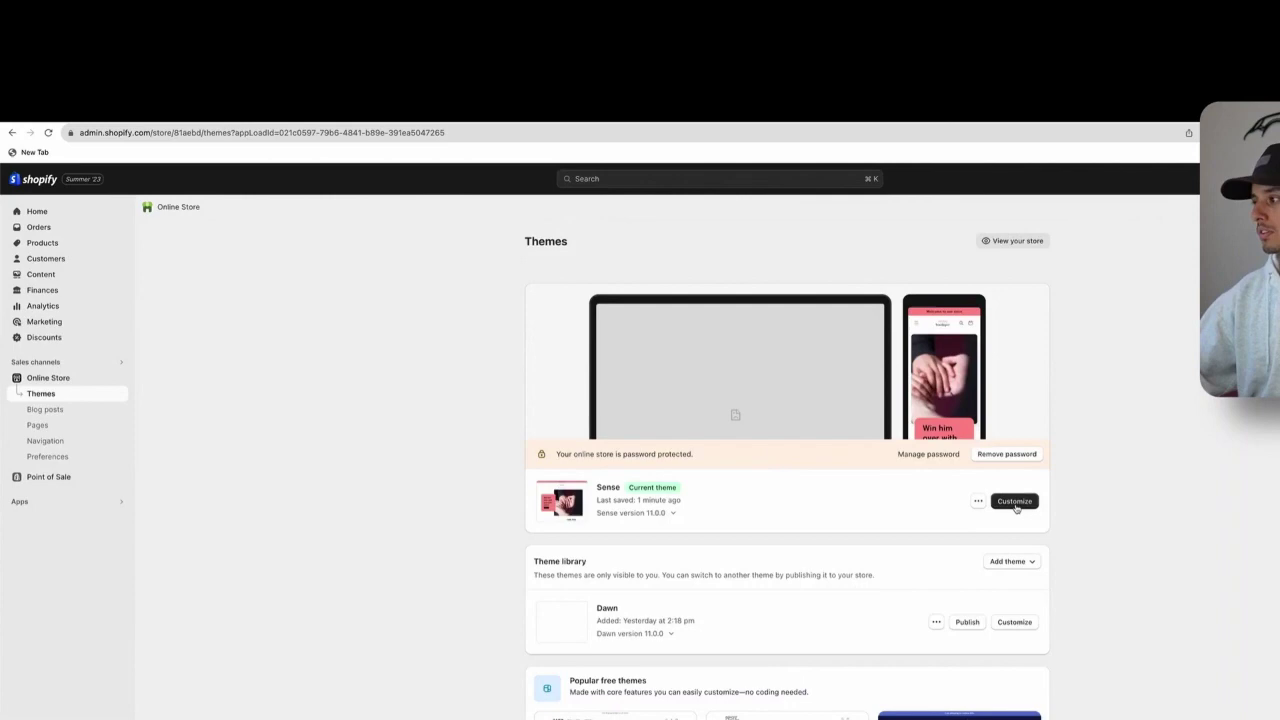
{"action": "left_click", "coordinate": [1014, 502]}
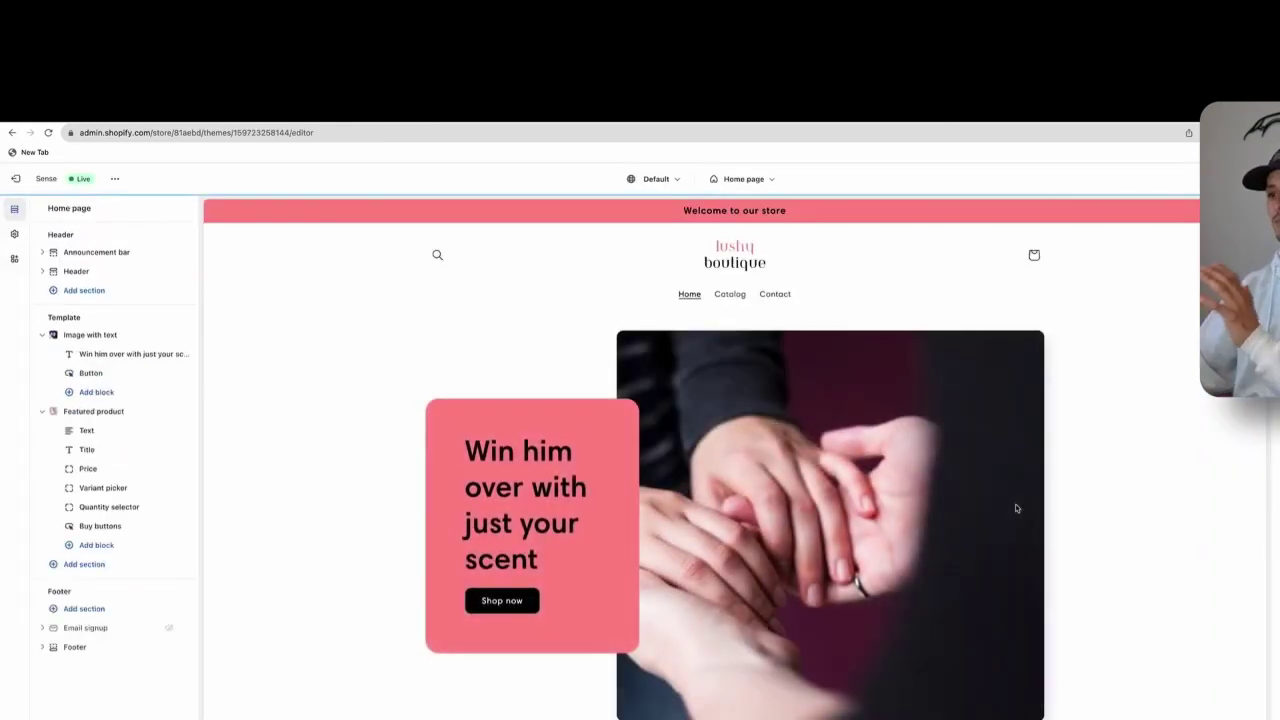
Step: Open the perfume's full product page template via View full details
{"action": "scroll", "coordinate": [680, 560], "scroll_direction": "down", "scroll_amount": 4}
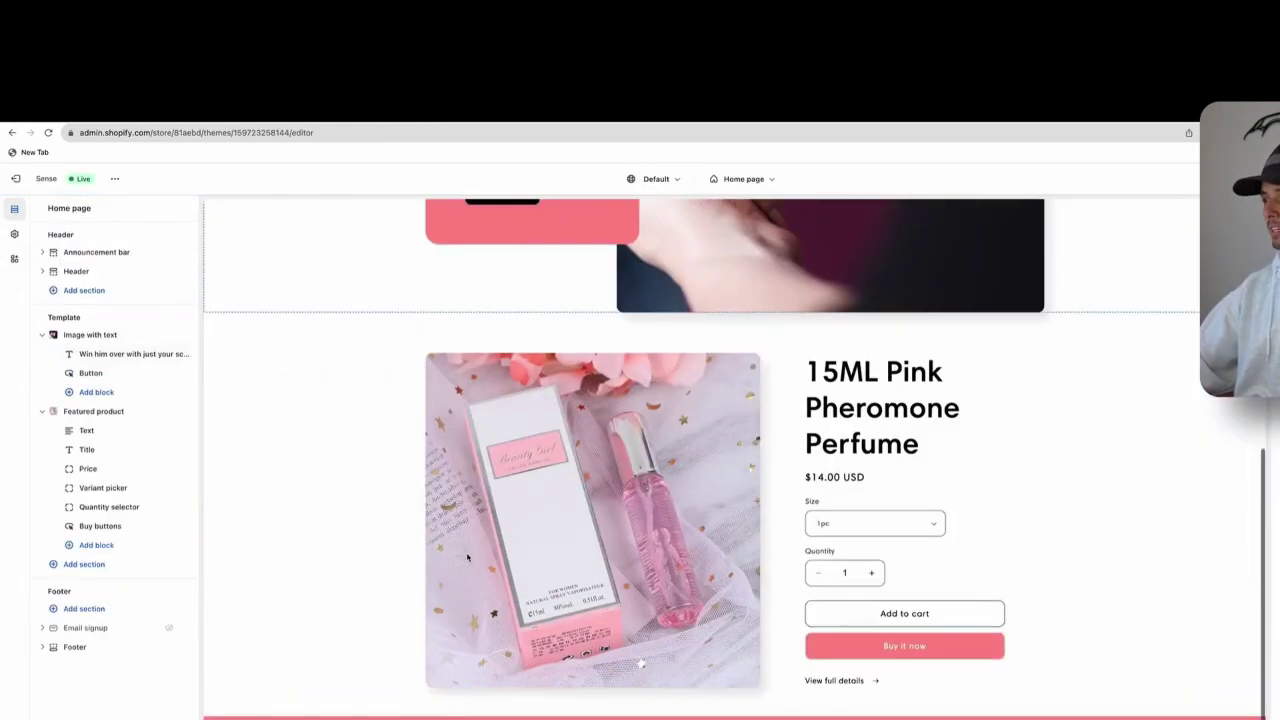
{"action": "left_click", "coordinate": [828, 682]}
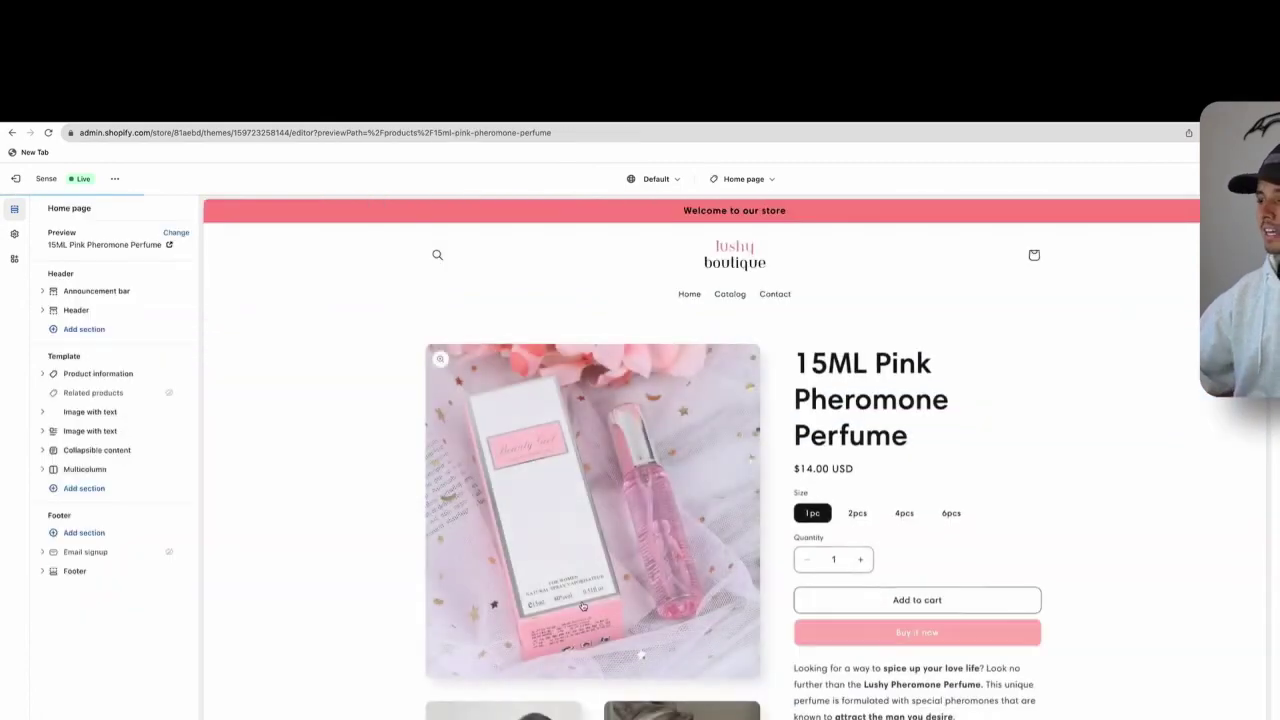
{"action": "scroll", "coordinate": [590, 606], "scroll_direction": "down", "scroll_amount": 5}
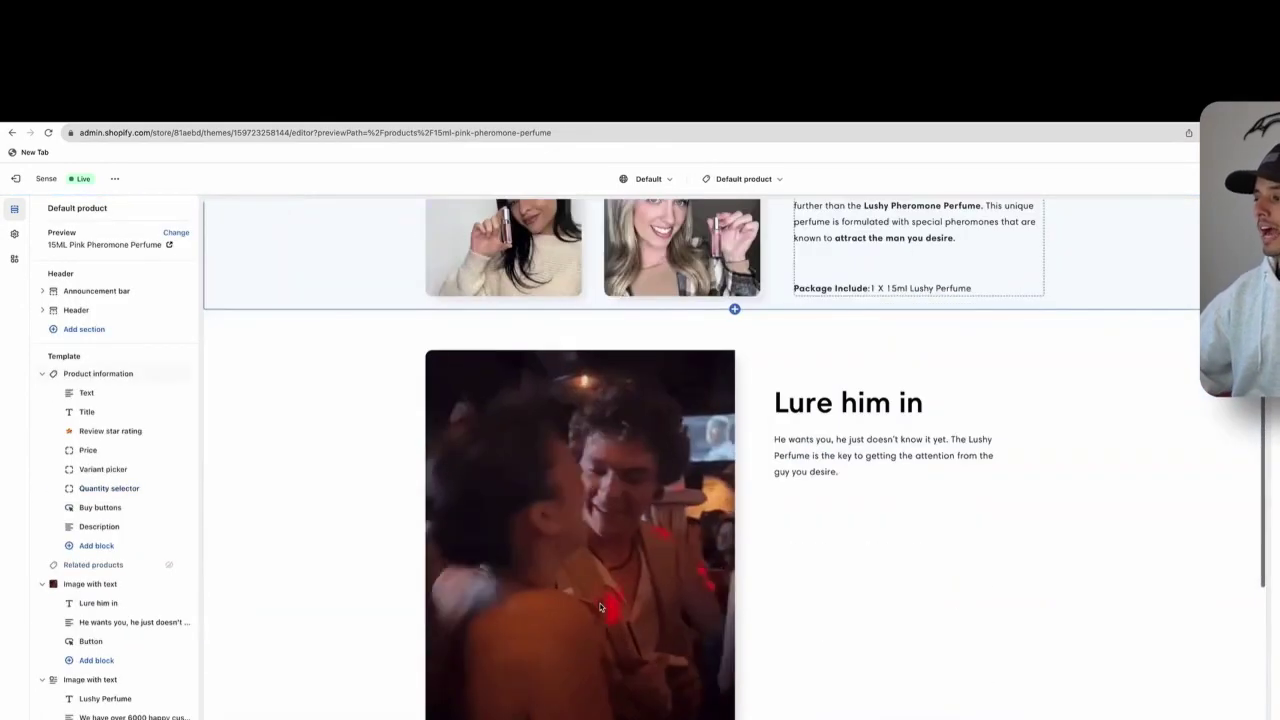
{"action": "scroll", "coordinate": [600, 607], "scroll_direction": "down", "scroll_amount": 3}
{"action": "scroll", "coordinate": [600, 607], "scroll_direction": "up", "scroll_amount": 8}
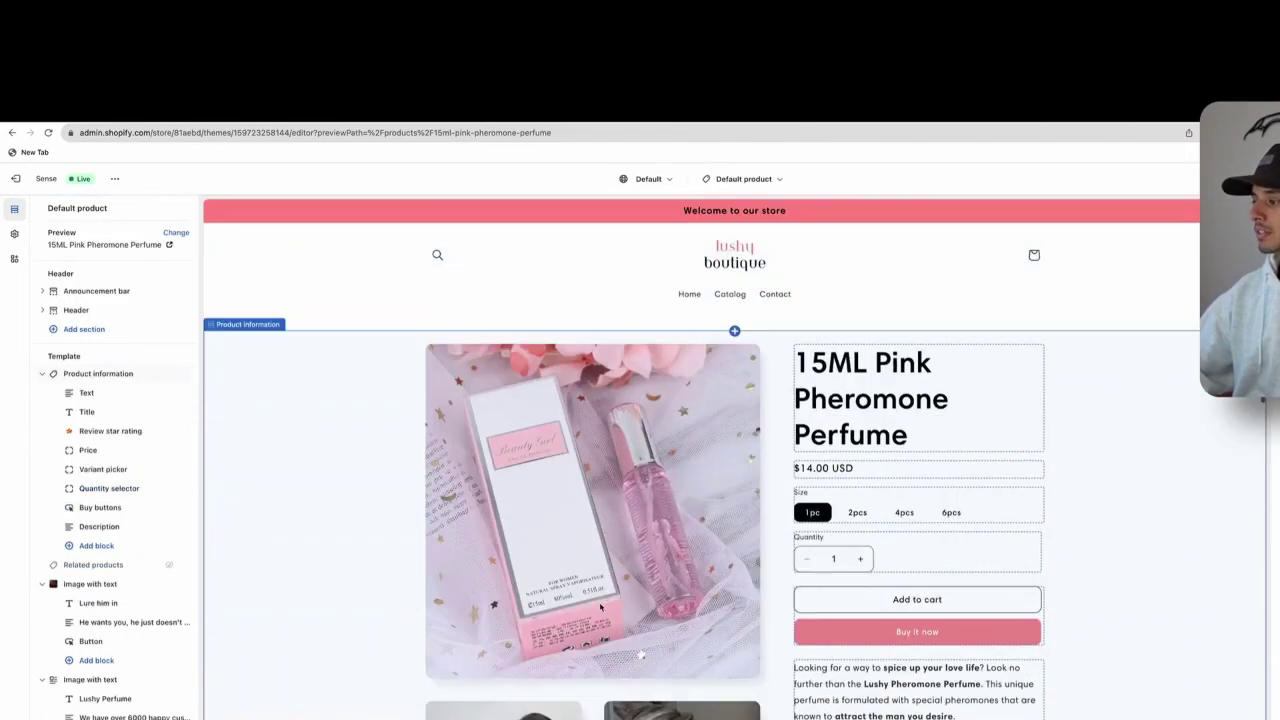
{"action": "scroll", "coordinate": [600, 607], "scroll_direction": "down", "scroll_amount": 4}
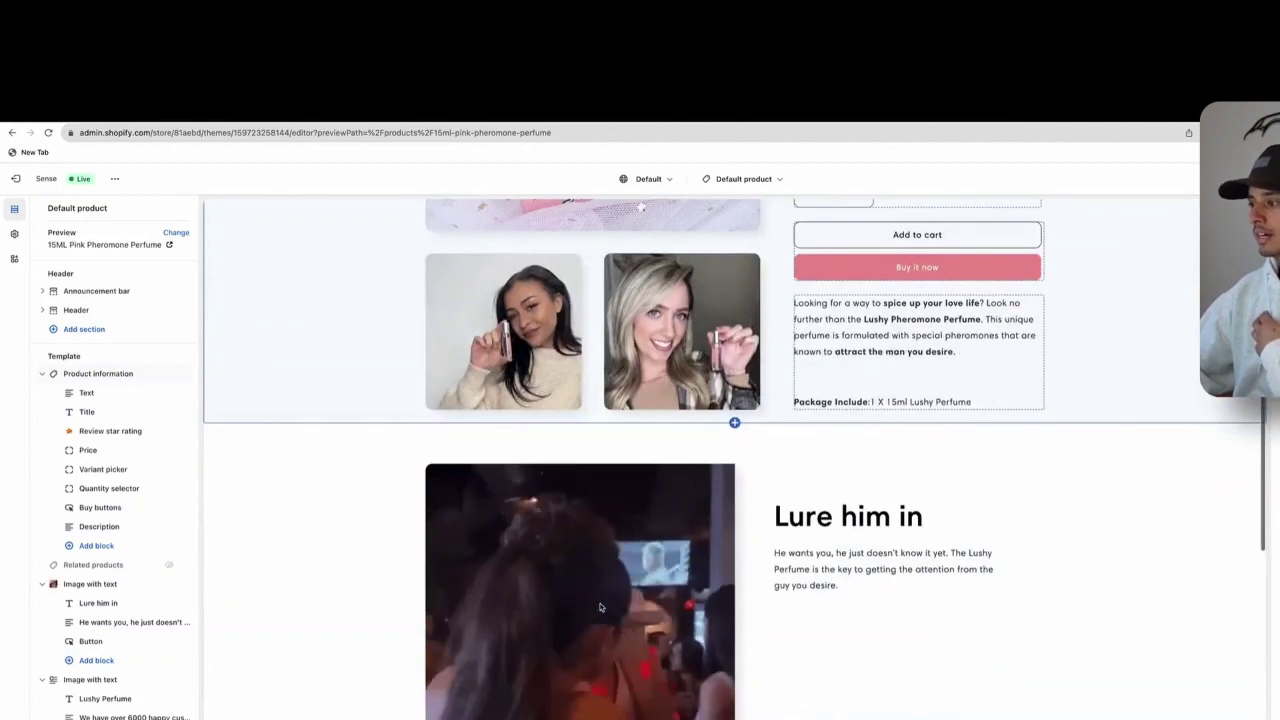
{"action": "scroll", "coordinate": [600, 607], "scroll_direction": "down", "scroll_amount": 2}
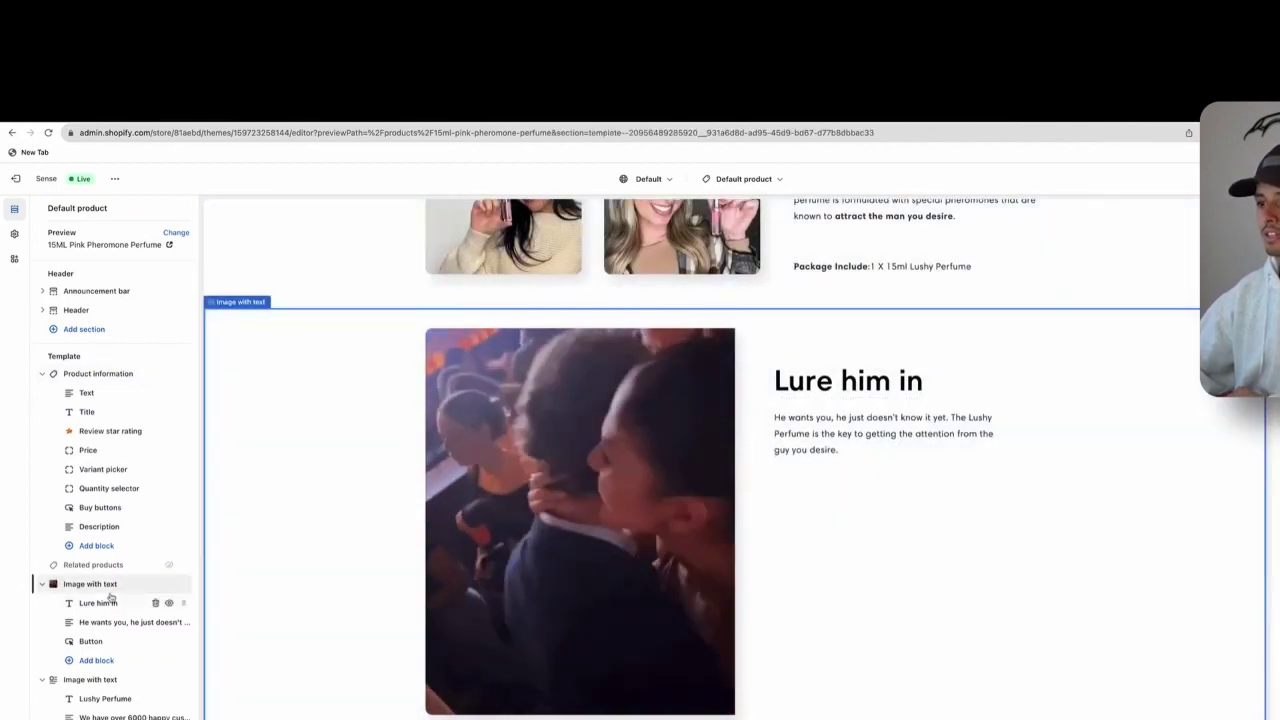
{"action": "scroll", "coordinate": [110, 597], "scroll_direction": "down", "scroll_amount": 3}
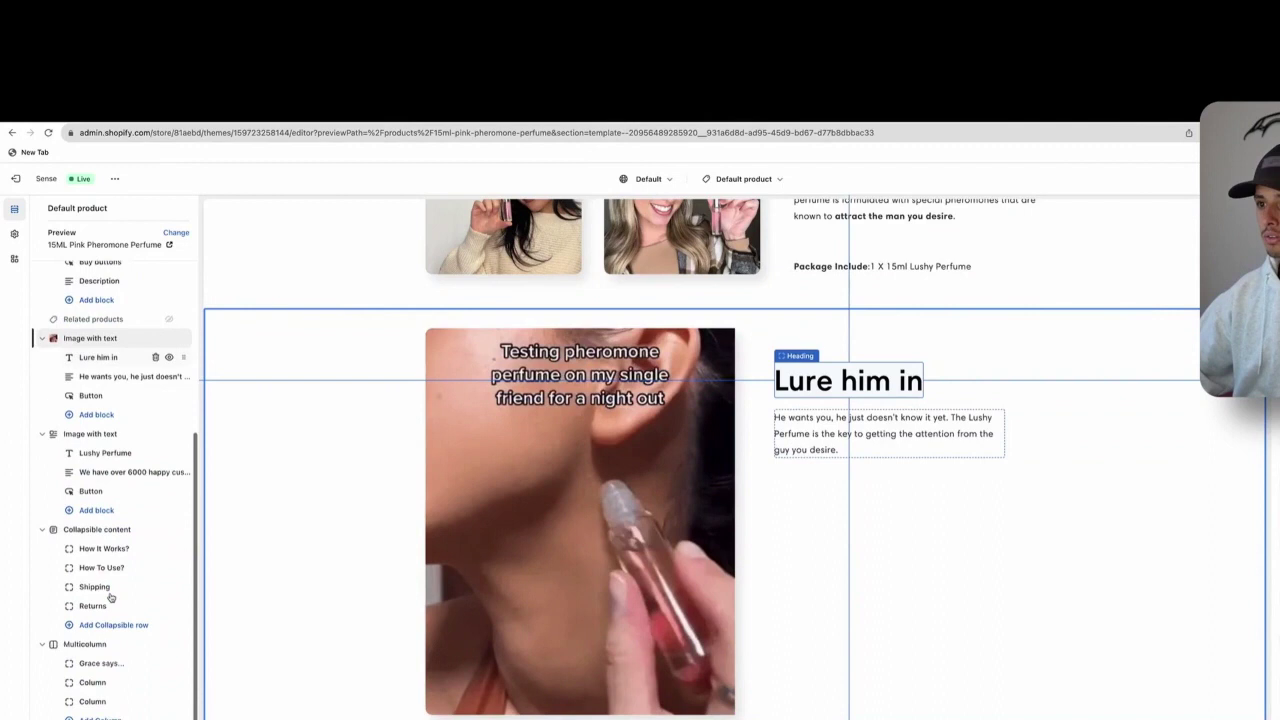
Step: Hide the Lure him in, Lushy Perfume, FAQ and customer-review sections, then start adding a section
{"action": "left_click", "coordinate": [169, 330]}
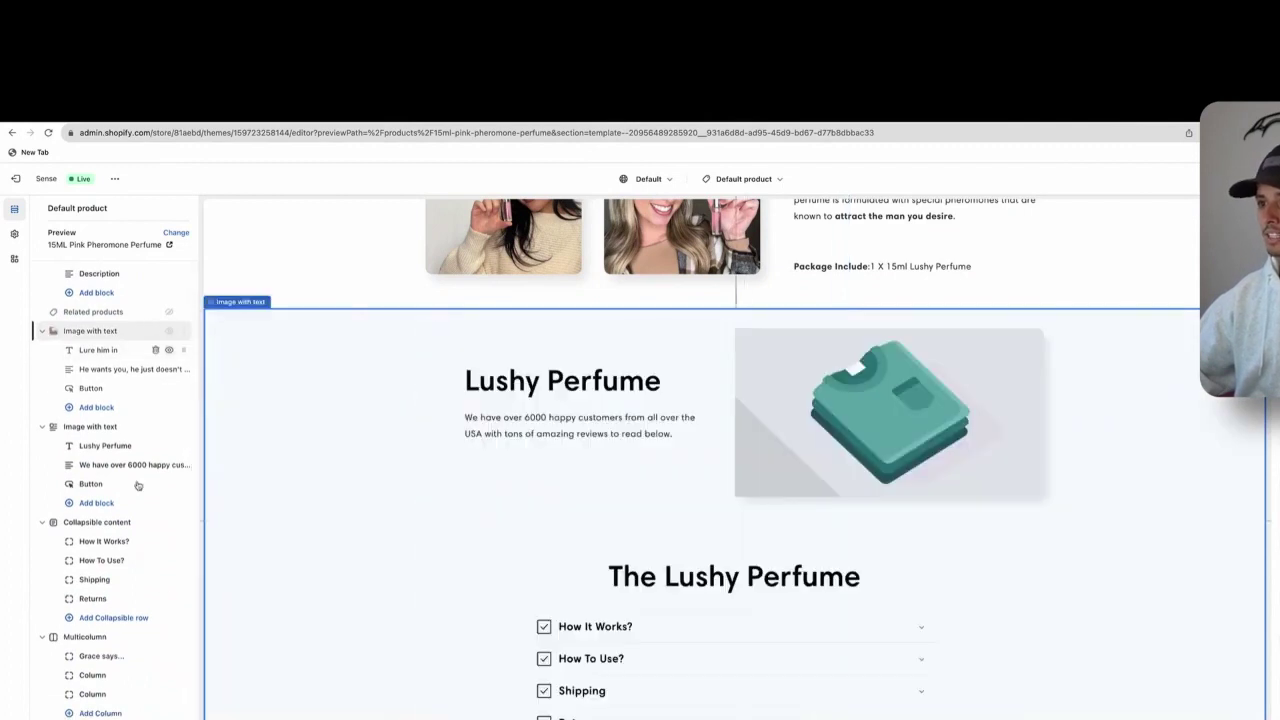
{"action": "left_click", "coordinate": [169, 426]}
{"action": "left_click", "coordinate": [169, 523]}
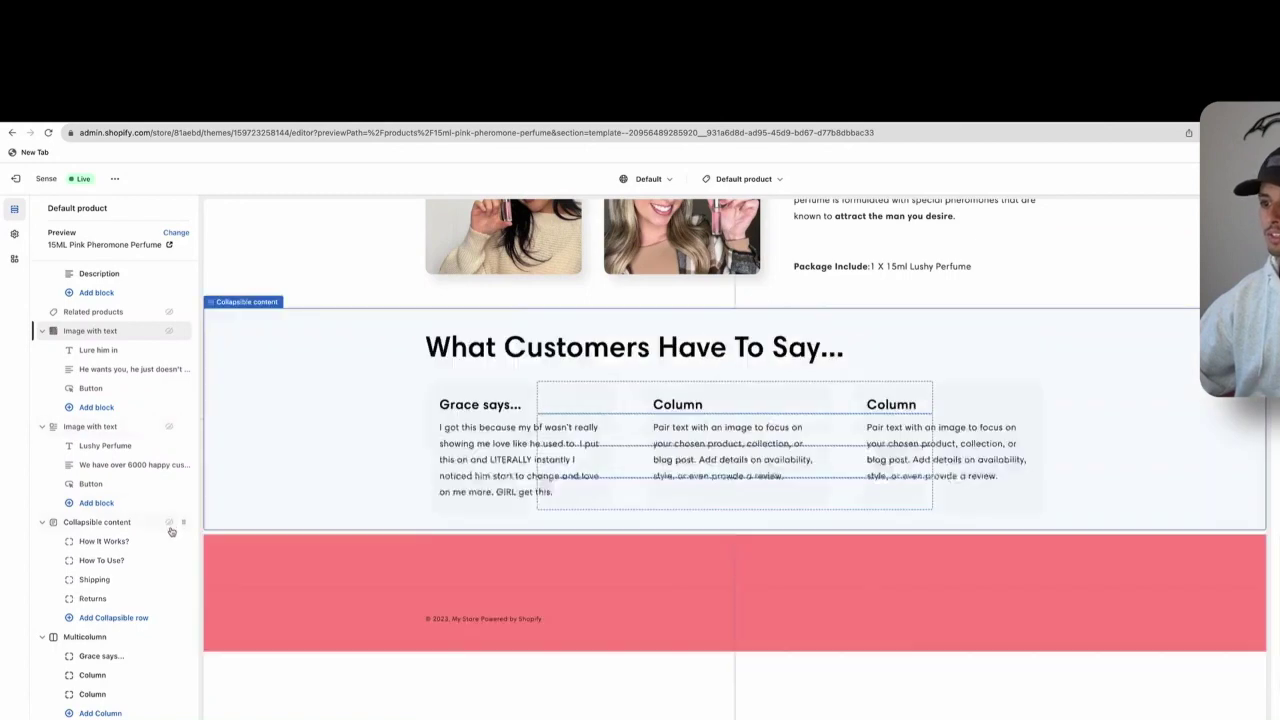
{"action": "left_click", "coordinate": [169, 637]}
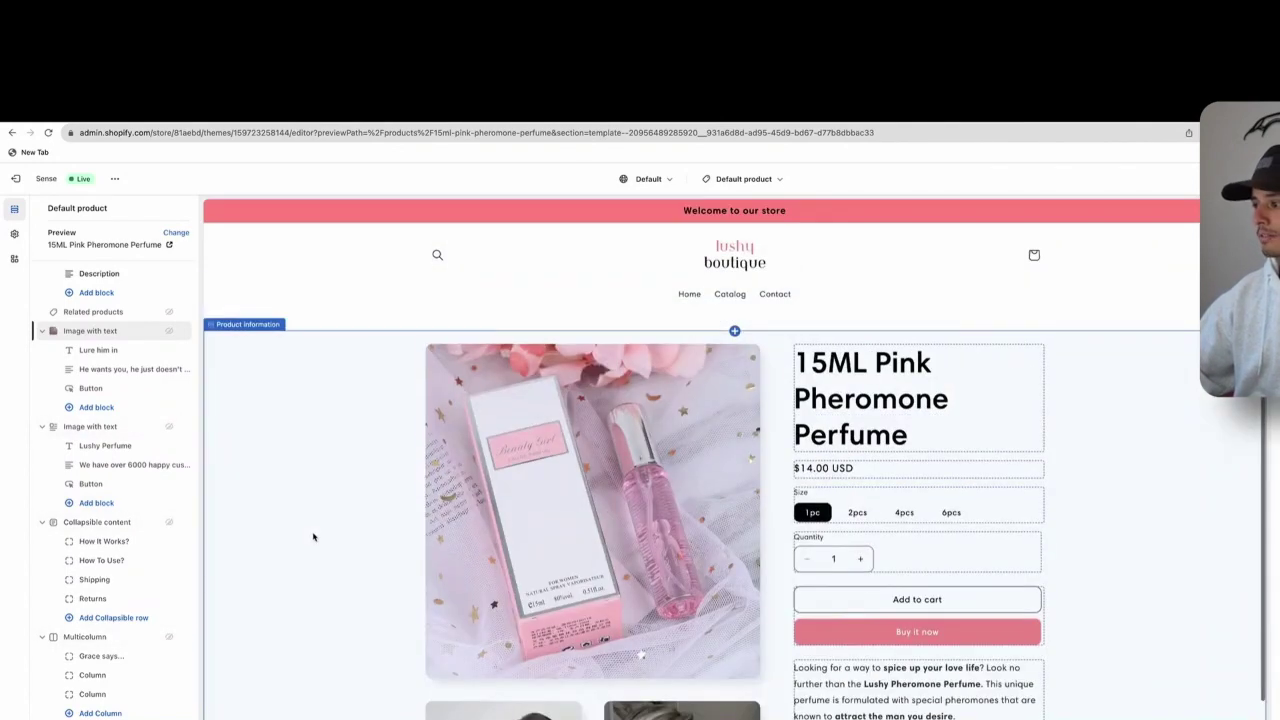
{"action": "scroll", "coordinate": [313, 537], "scroll_direction": "down", "scroll_amount": 2}
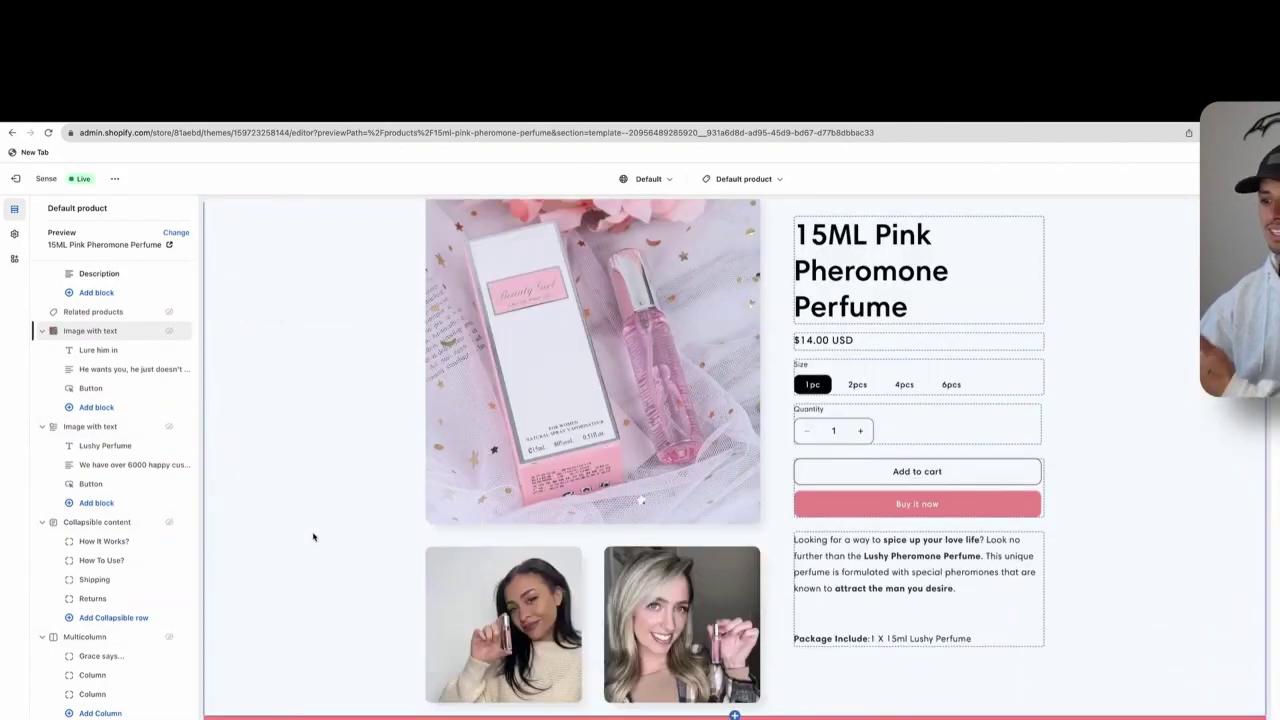
{"action": "left_click", "coordinate": [80, 714]}
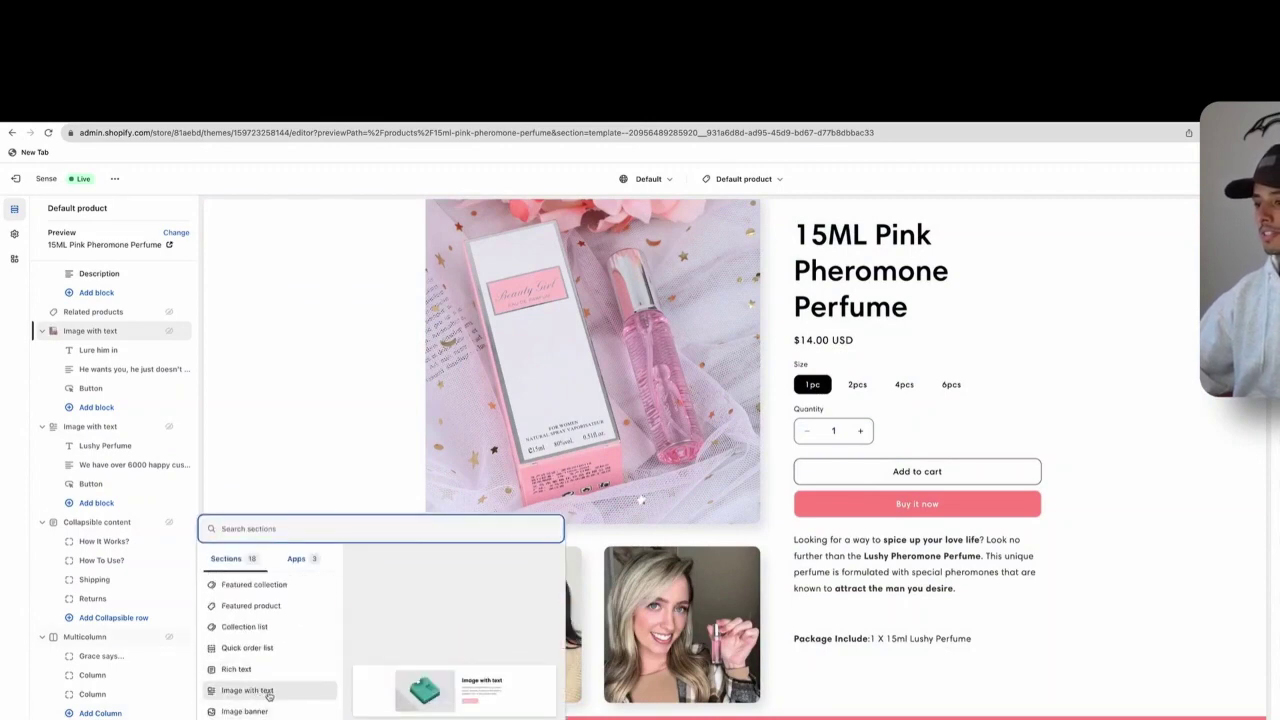
{"action": "left_click", "coordinate": [170, 338]}
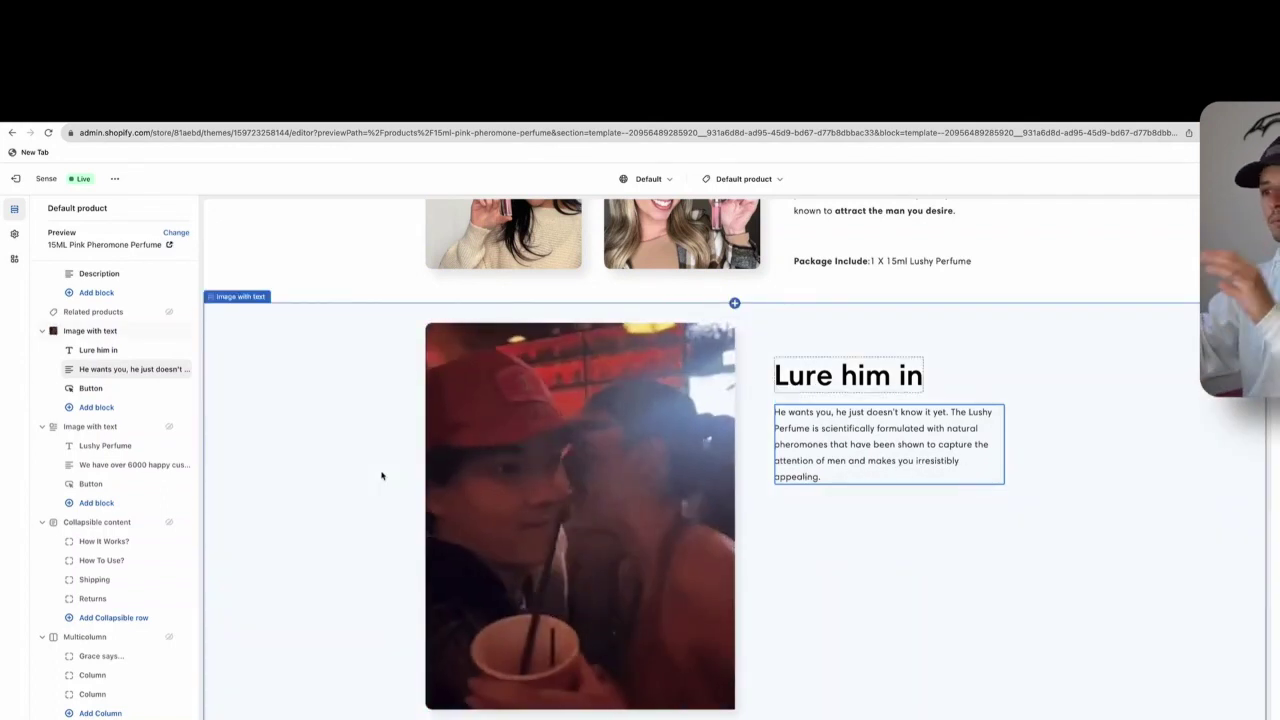
{"action": "left_click", "coordinate": [100, 716]}
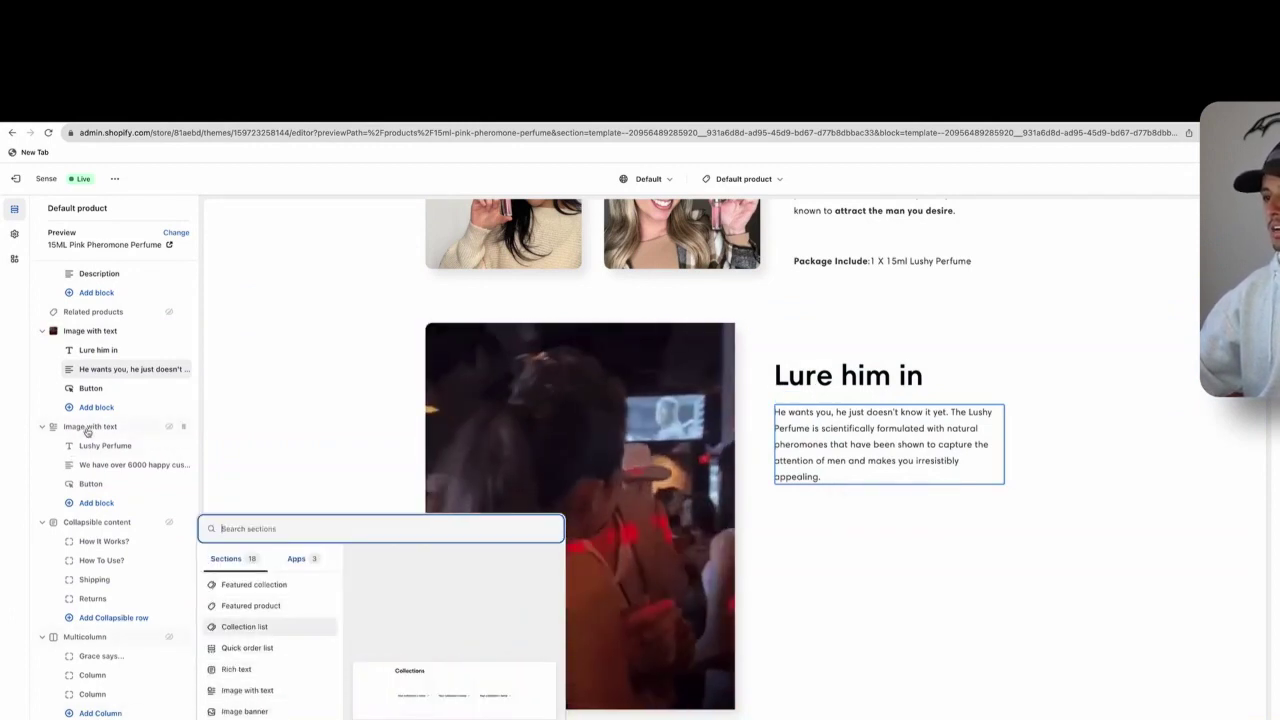
Step: Dismiss the section list and select the second image-with-text section for editing
{"action": "left_click", "coordinate": [173, 428]}
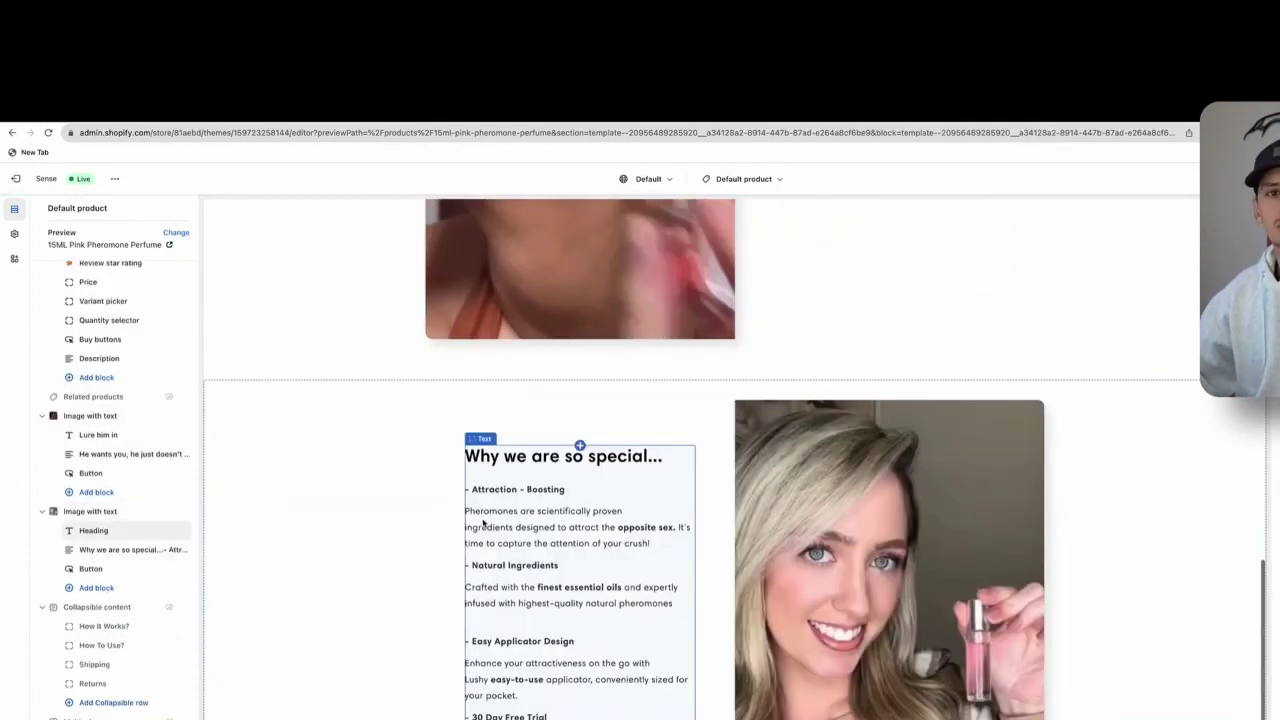
{"action": "left_click", "coordinate": [100, 512]}
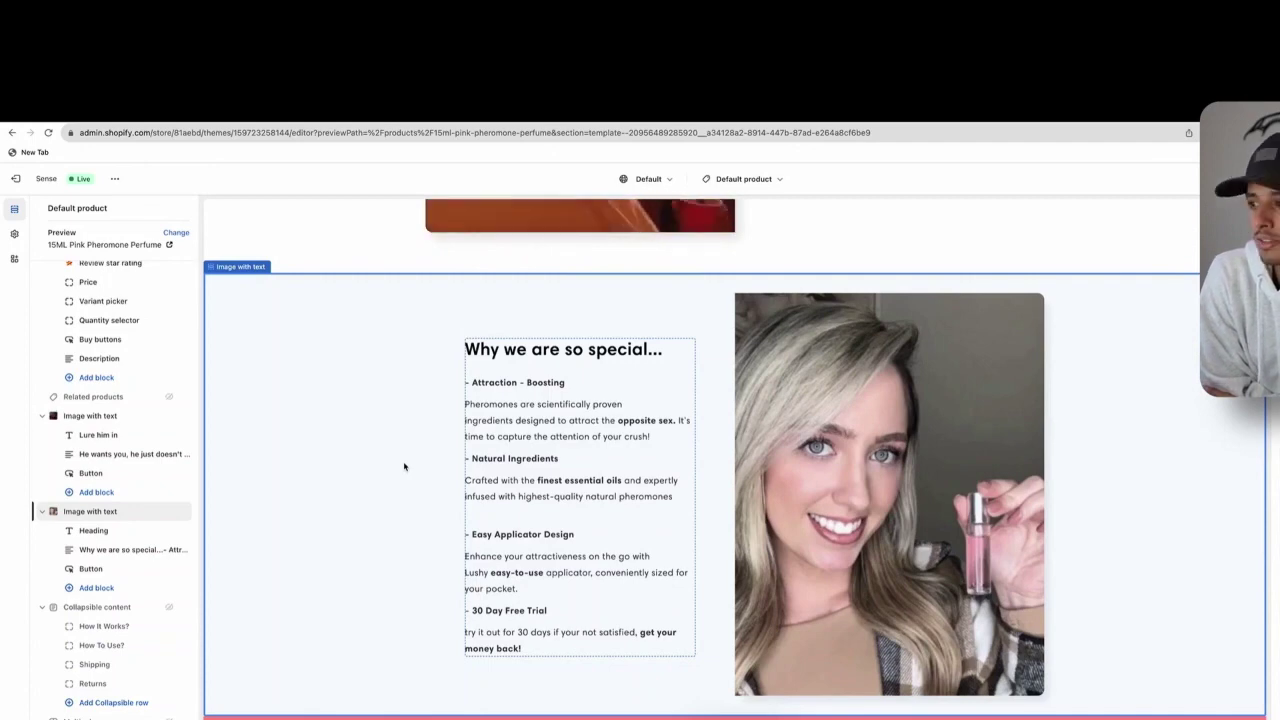
Step: Switch the preview to mobile layout and step through the product photo carousel
{"action": "scroll", "coordinate": [404, 466], "scroll_direction": "up", "scroll_amount": 15}
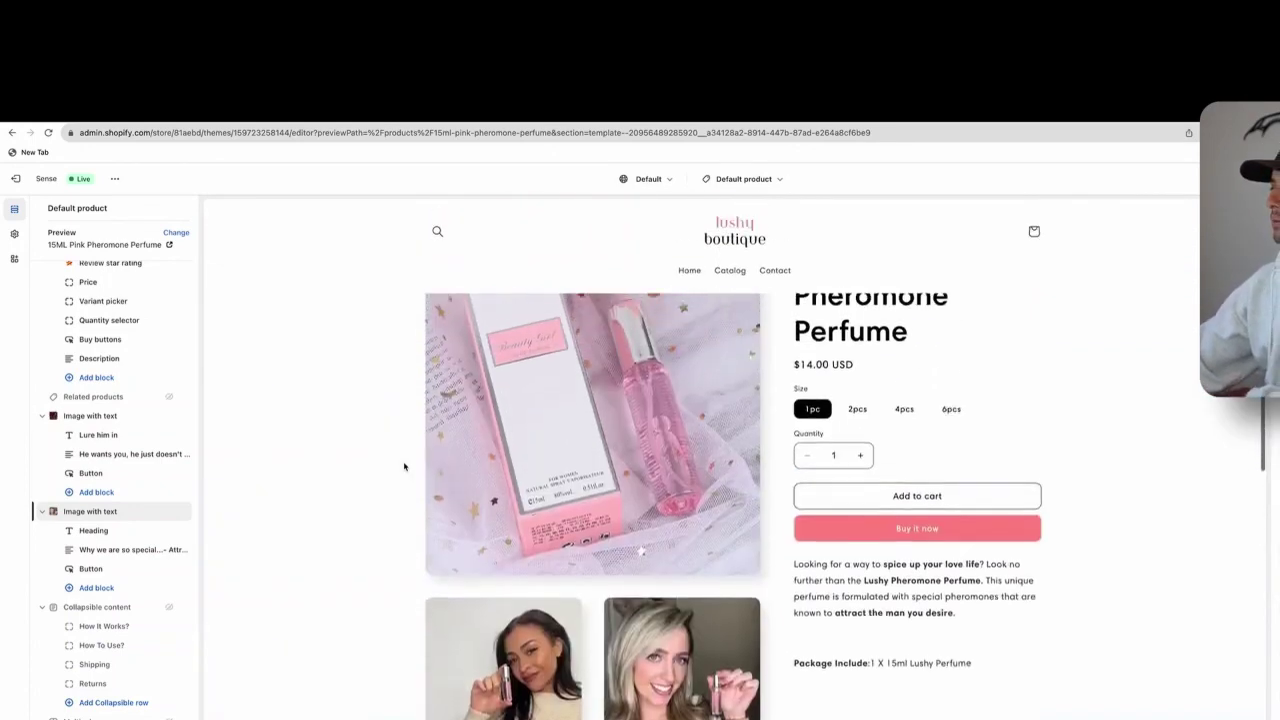
{"action": "scroll", "coordinate": [404, 466], "scroll_direction": "down", "scroll_amount": 2}
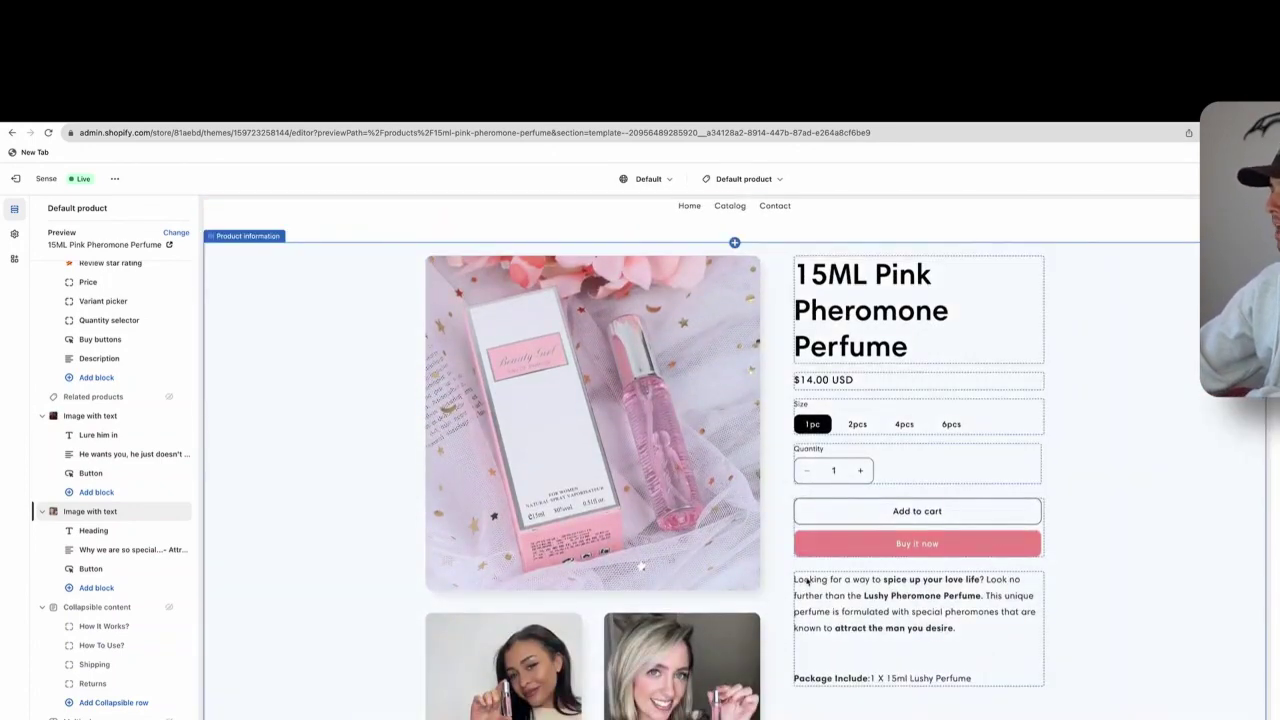
{"action": "key", "text": "ctrl+shift+m"}
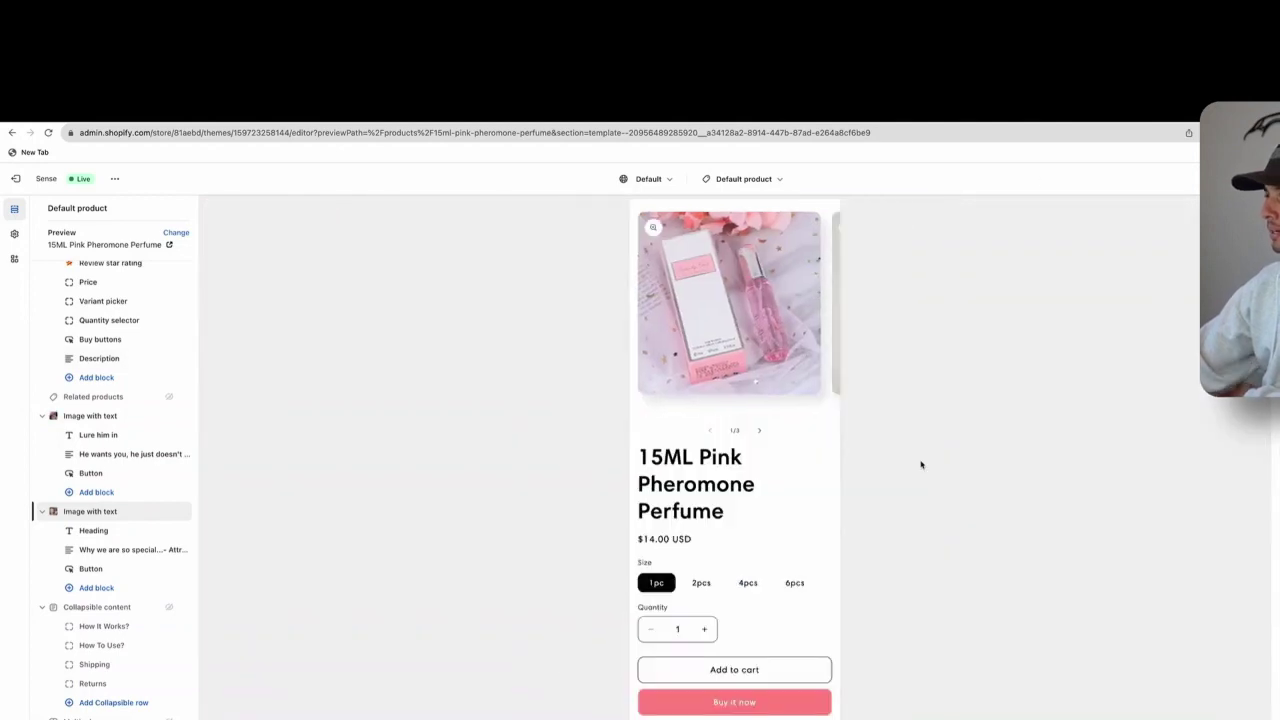
{"action": "left_click", "coordinate": [714, 434]}
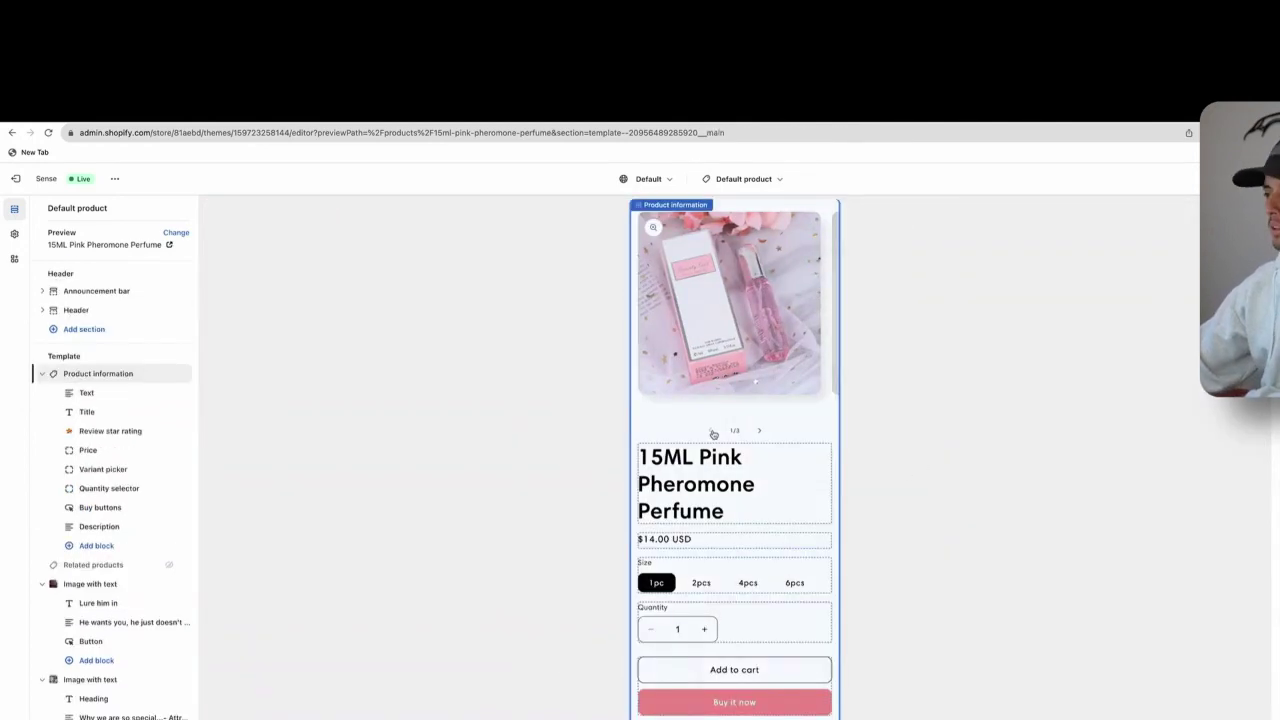
{"action": "left_click", "coordinate": [762, 432]}
{"action": "left_click", "coordinate": [762, 432]}
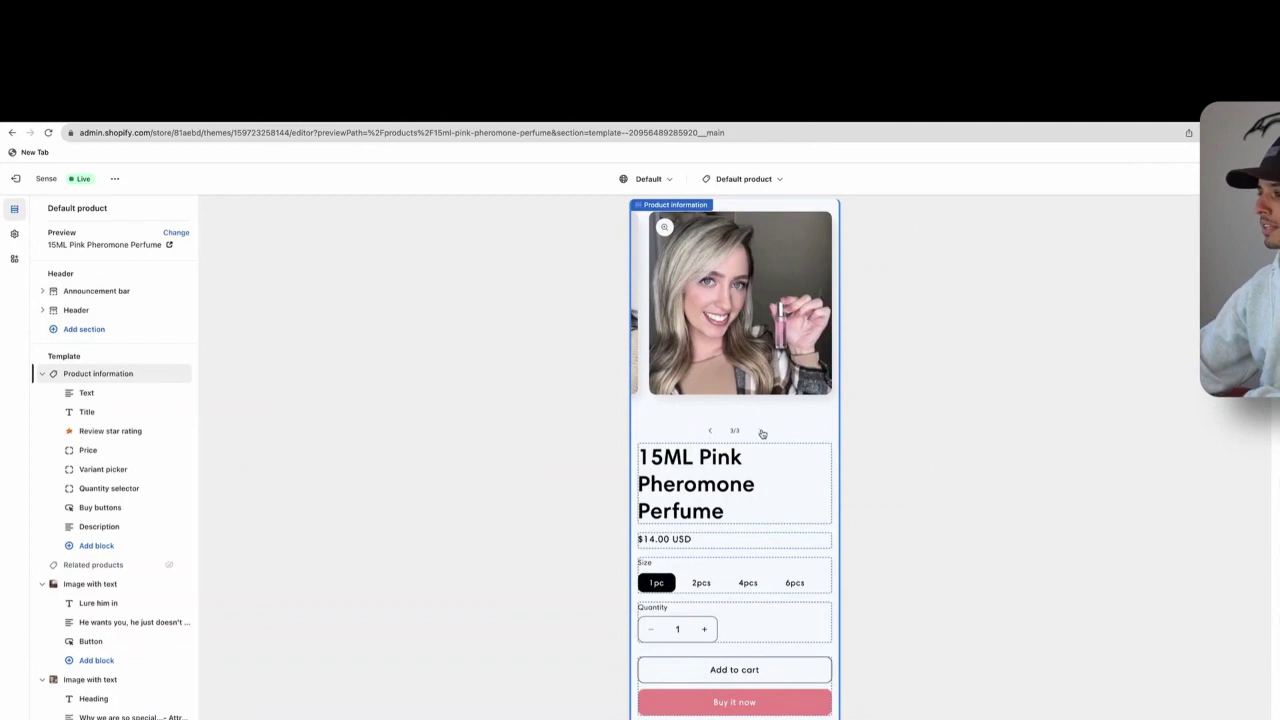
{"action": "left_click", "coordinate": [710, 431]}
{"action": "left_click", "coordinate": [710, 431]}
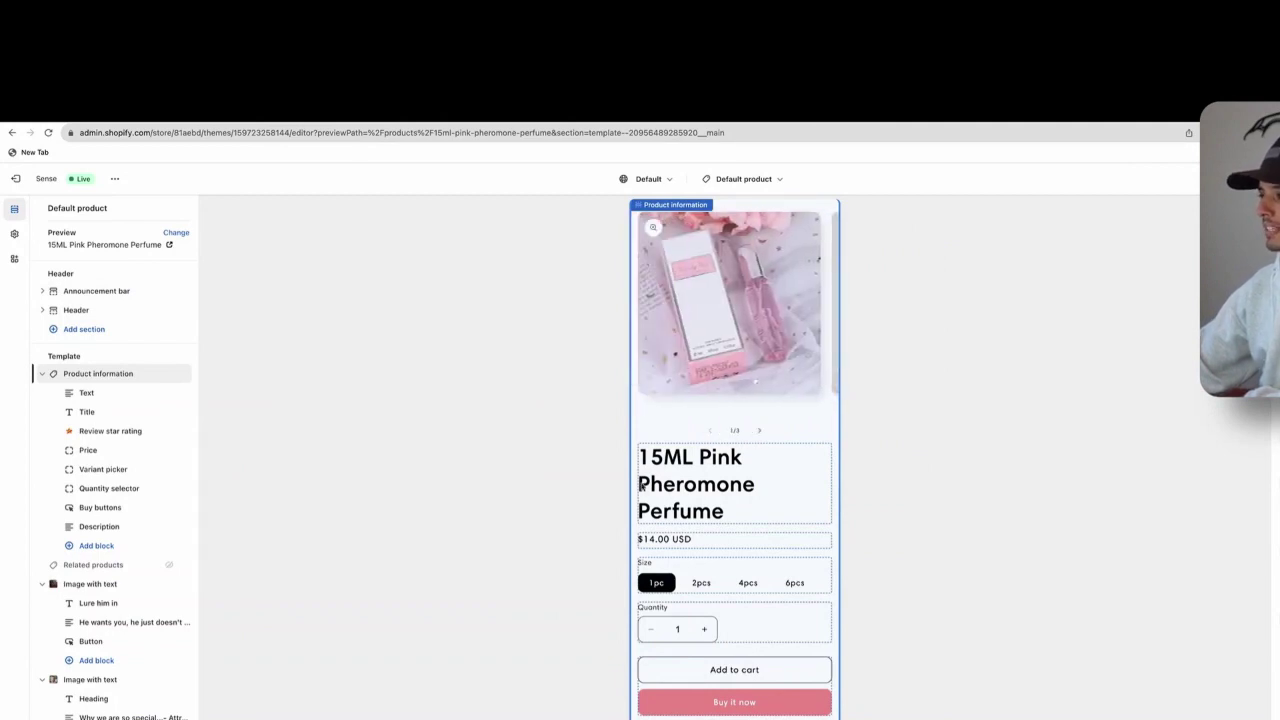
Step: Advance the carousel to the last photo and scroll down through the page sections
{"action": "scroll", "coordinate": [697, 470], "scroll_direction": "down", "scroll_amount": 5}
{"action": "scroll", "coordinate": [720, 478], "scroll_direction": "up", "scroll_amount": 6}
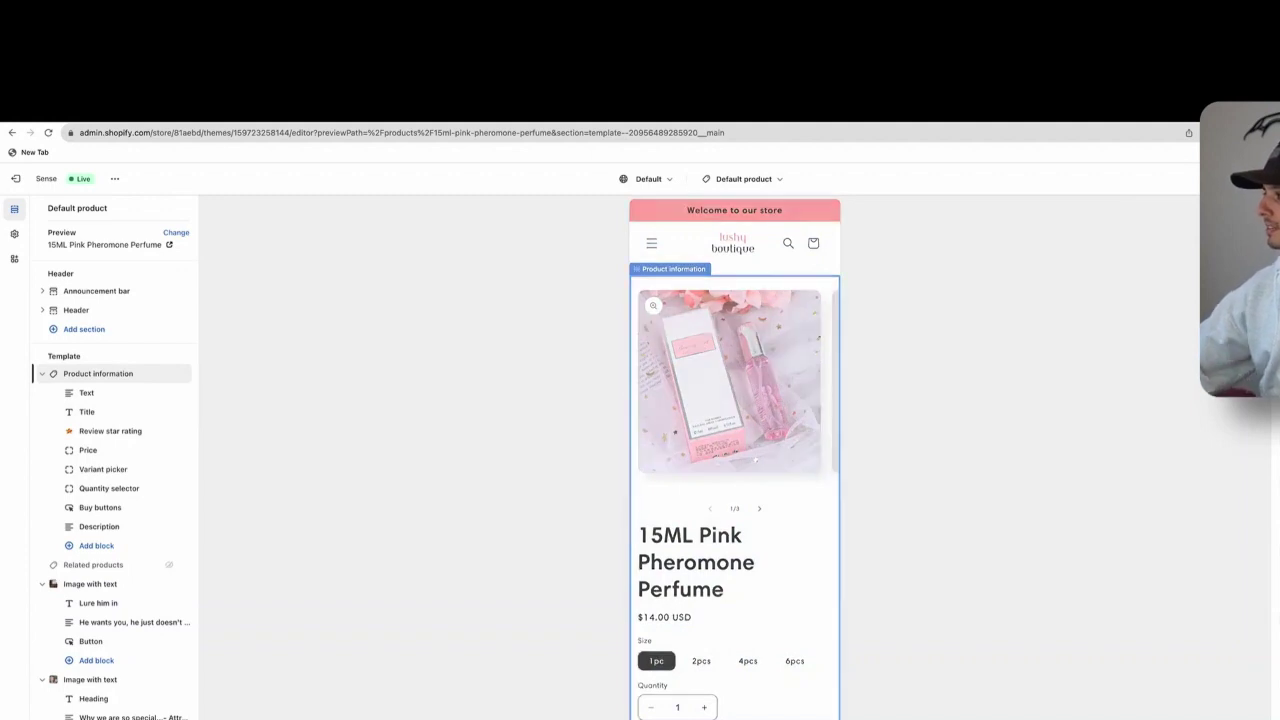
{"action": "left_click", "coordinate": [760, 510]}
{"action": "left_click", "coordinate": [760, 510]}
{"action": "left_click", "coordinate": [760, 510]}
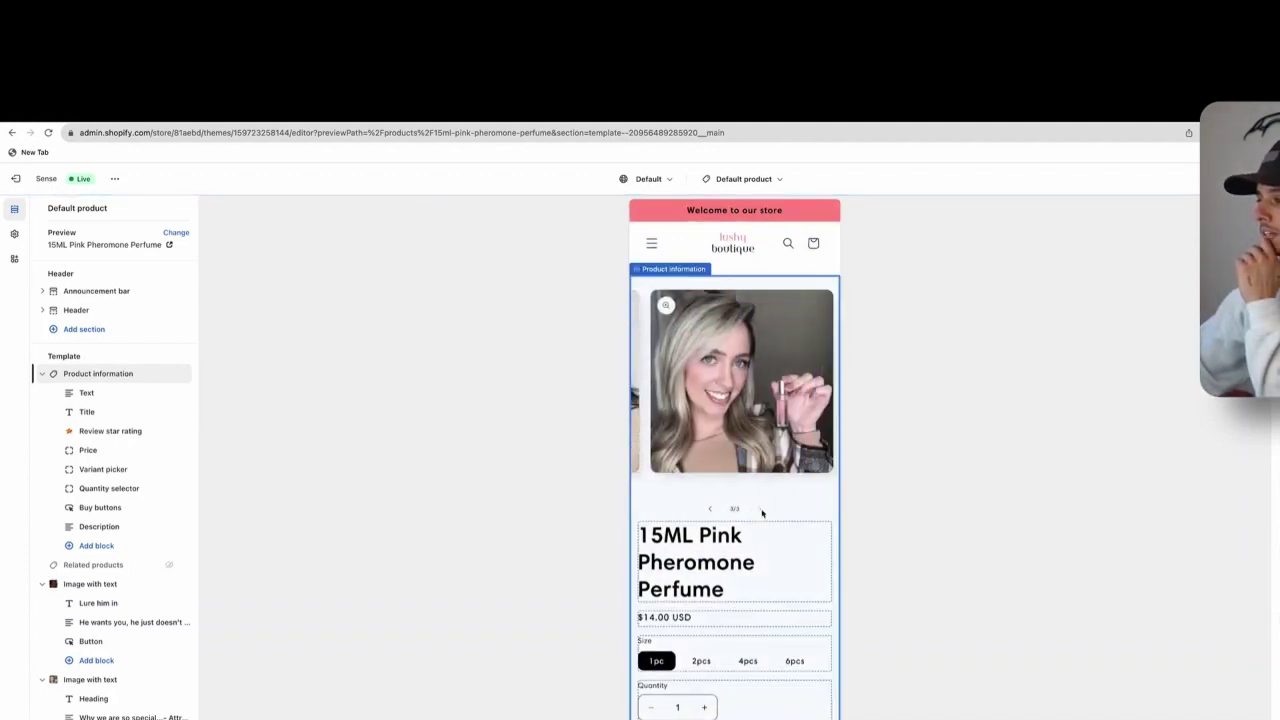
{"action": "scroll", "coordinate": [762, 513], "scroll_direction": "down", "scroll_amount": 2}
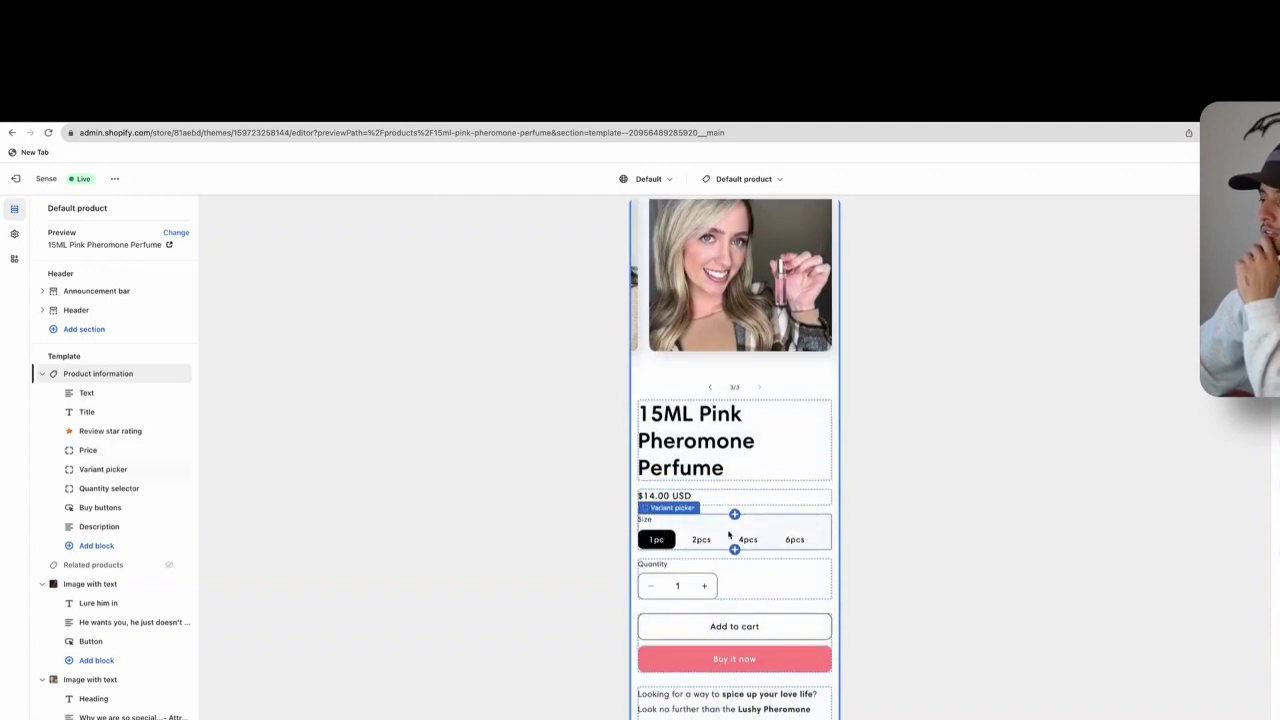
{"action": "scroll", "coordinate": [720, 528], "scroll_direction": "down", "scroll_amount": 4}
{"action": "scroll", "coordinate": [718, 530], "scroll_direction": "down", "scroll_amount": 15}
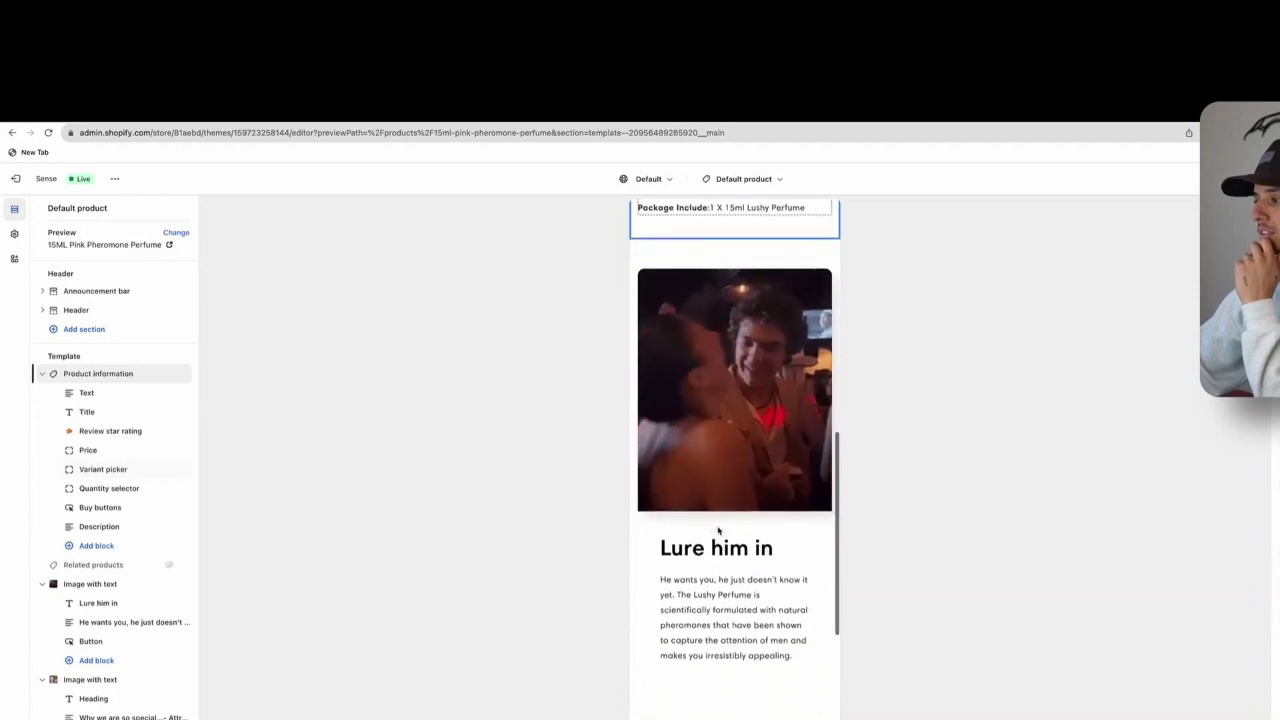
{"action": "scroll", "coordinate": [718, 531], "scroll_direction": "down", "scroll_amount": 1}
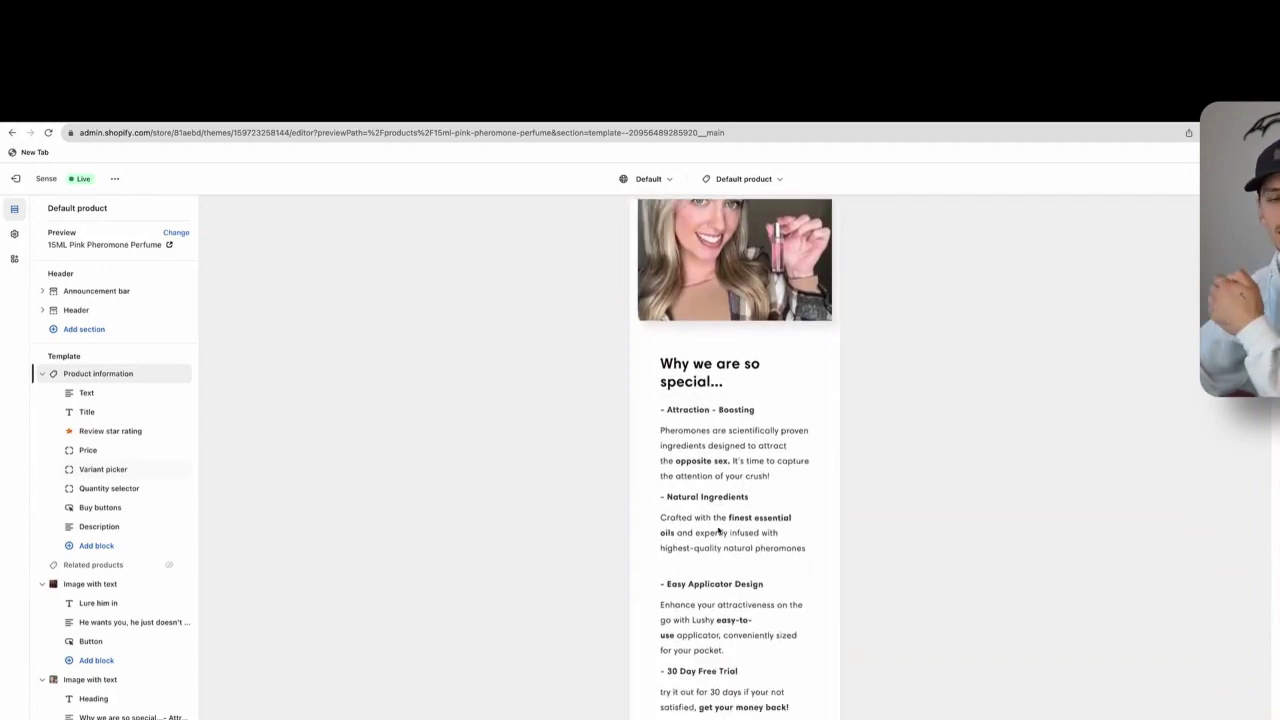
{"action": "scroll", "coordinate": [718, 531], "scroll_direction": "up", "scroll_amount": 15}
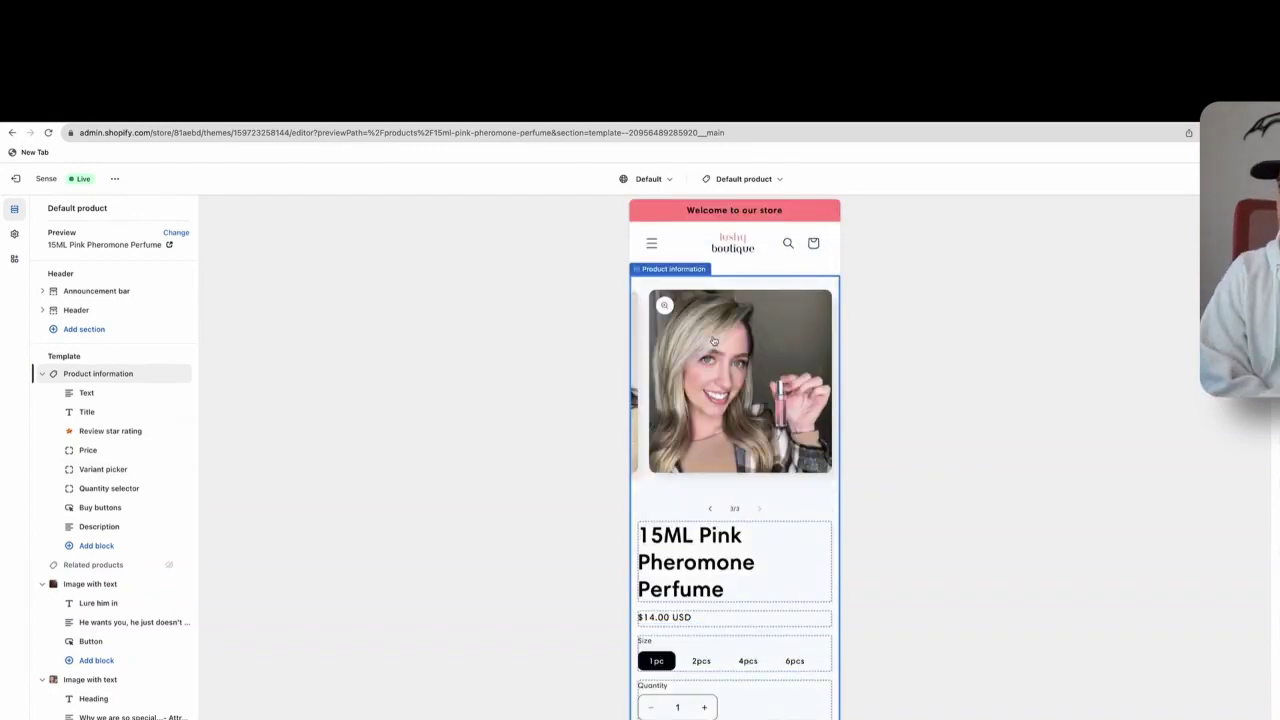
Step: Leave the theme editor and open the 15ML Pink Pheromone Perfume product
{"action": "left_click", "coordinate": [13, 184]}
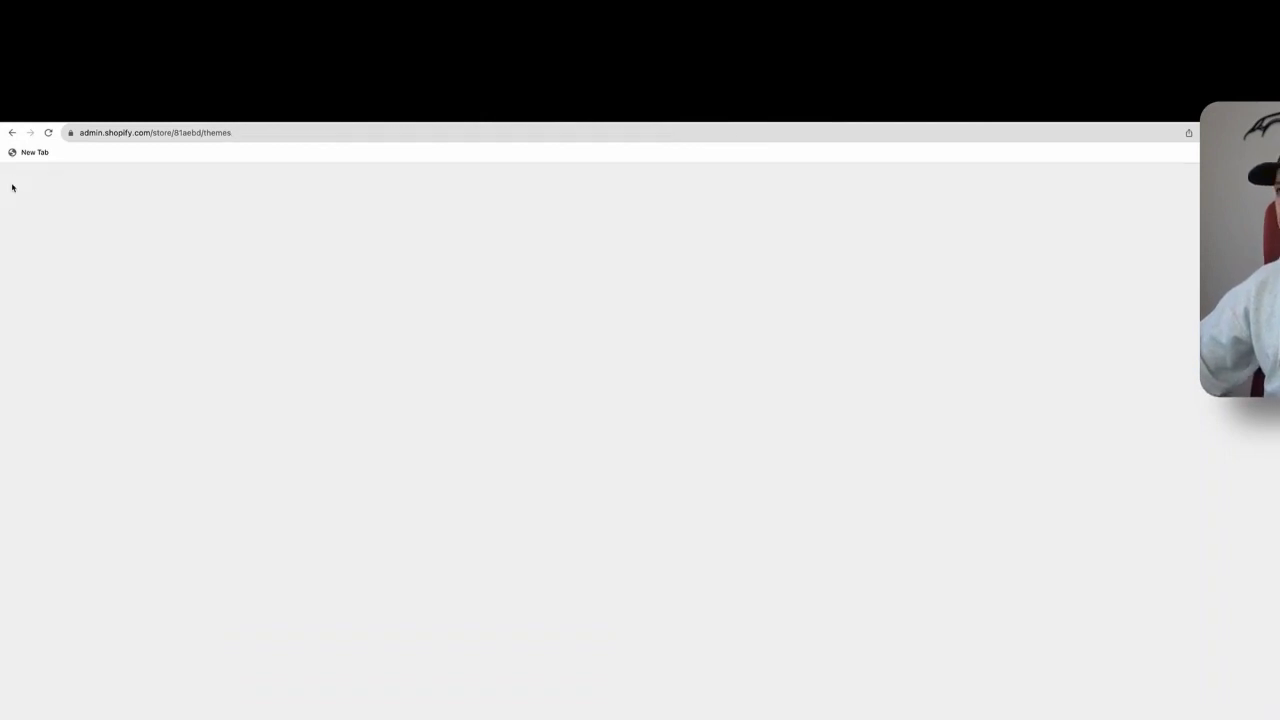
{"action": "left_click", "coordinate": [40, 243]}
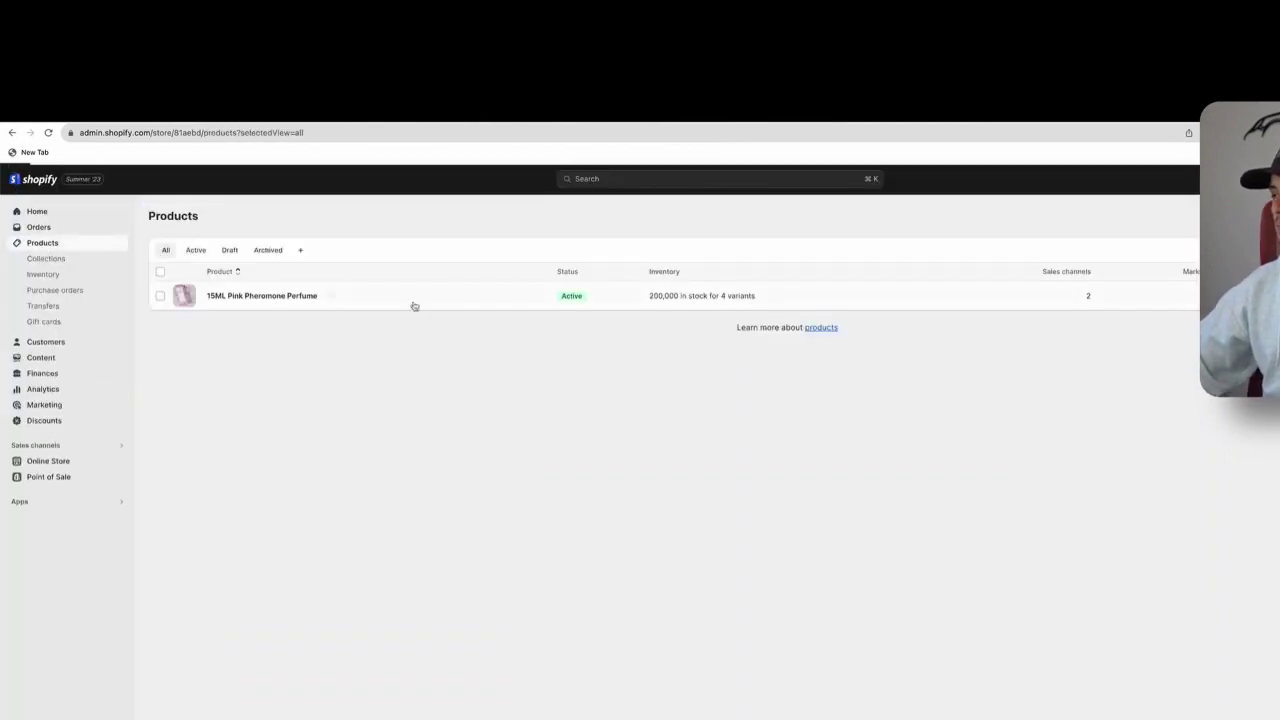
{"action": "left_click", "coordinate": [264, 295]}
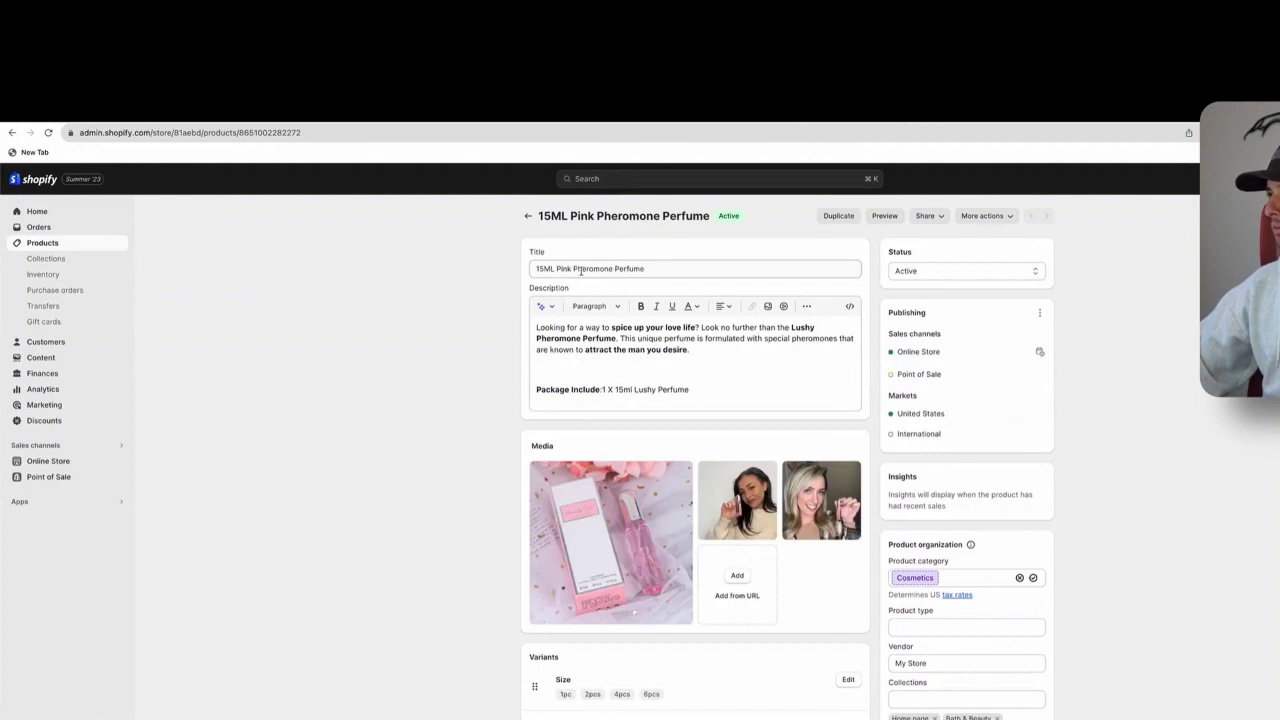
Step: Rename the product title to 'Lushy™ Pheromone Perfume' and save it
{"action": "left_click_drag", "start_coordinate": [576, 270], "coordinate": [473, 279]}
{"action": "type", "text": "Lus"}
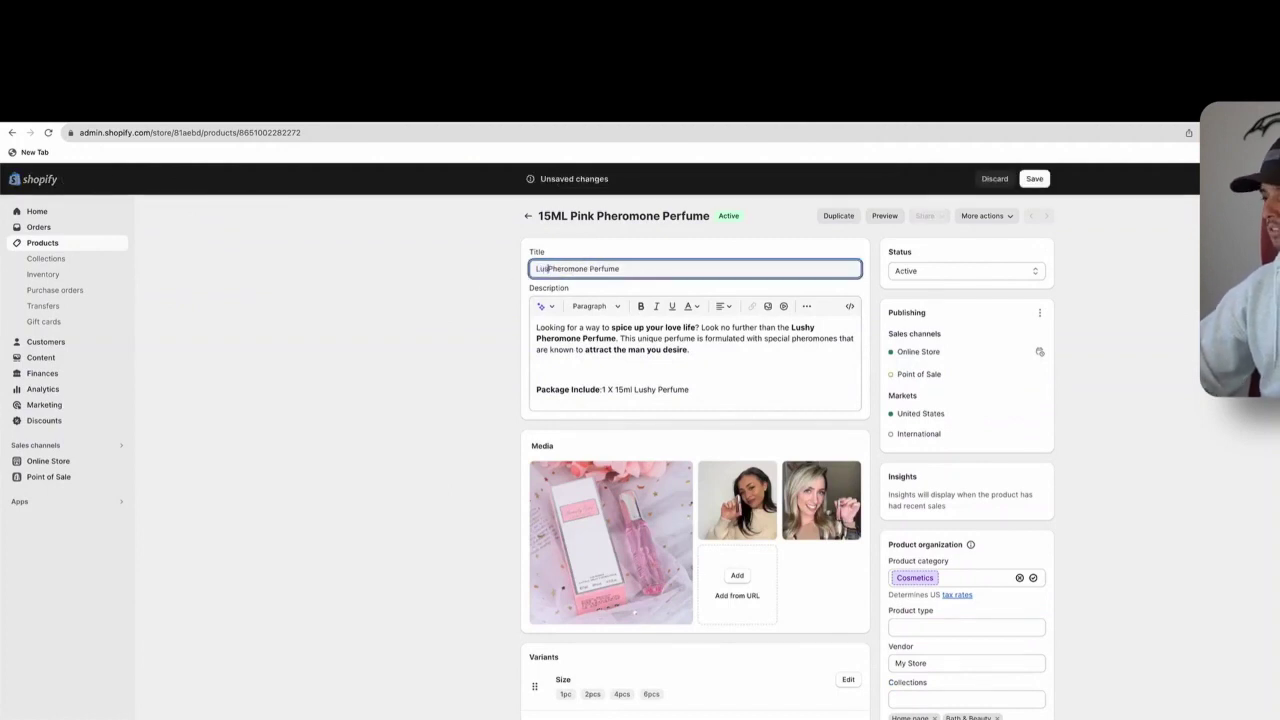
{"action": "type", "text": "hy"}
{"action": "left_click", "coordinate": [510, 279]}
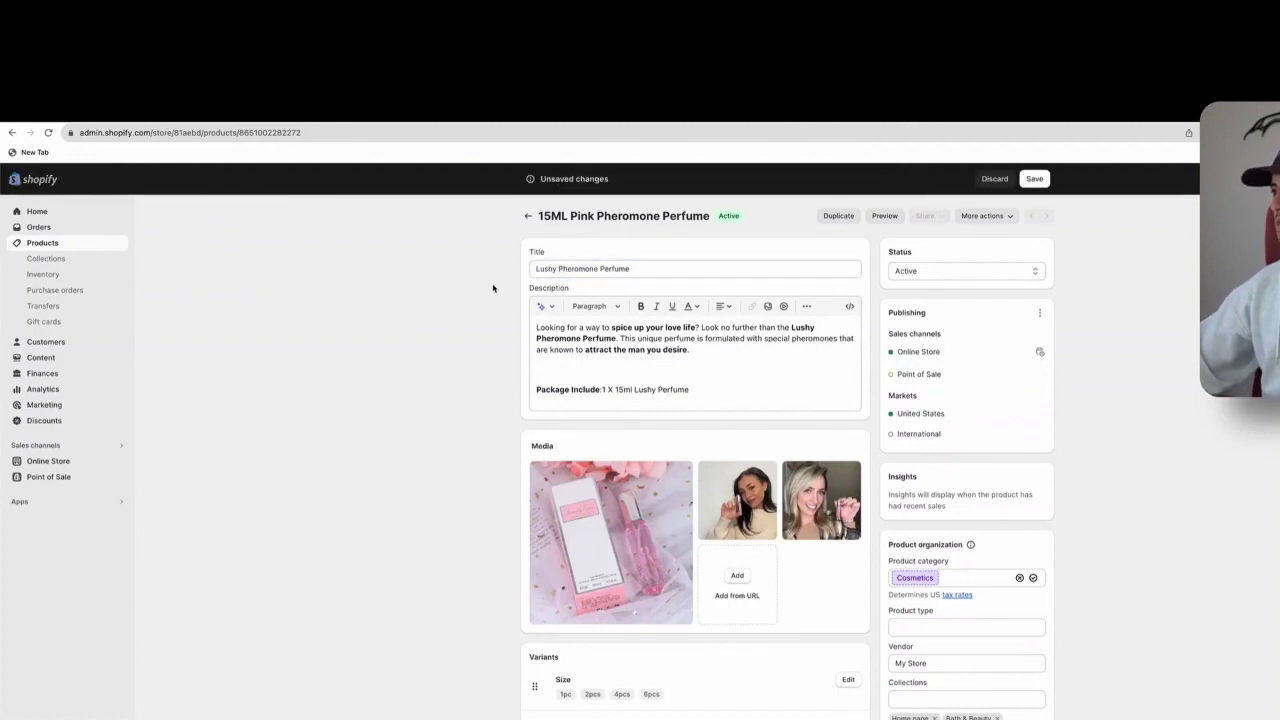
{"action": "left_click", "coordinate": [1034, 186]}
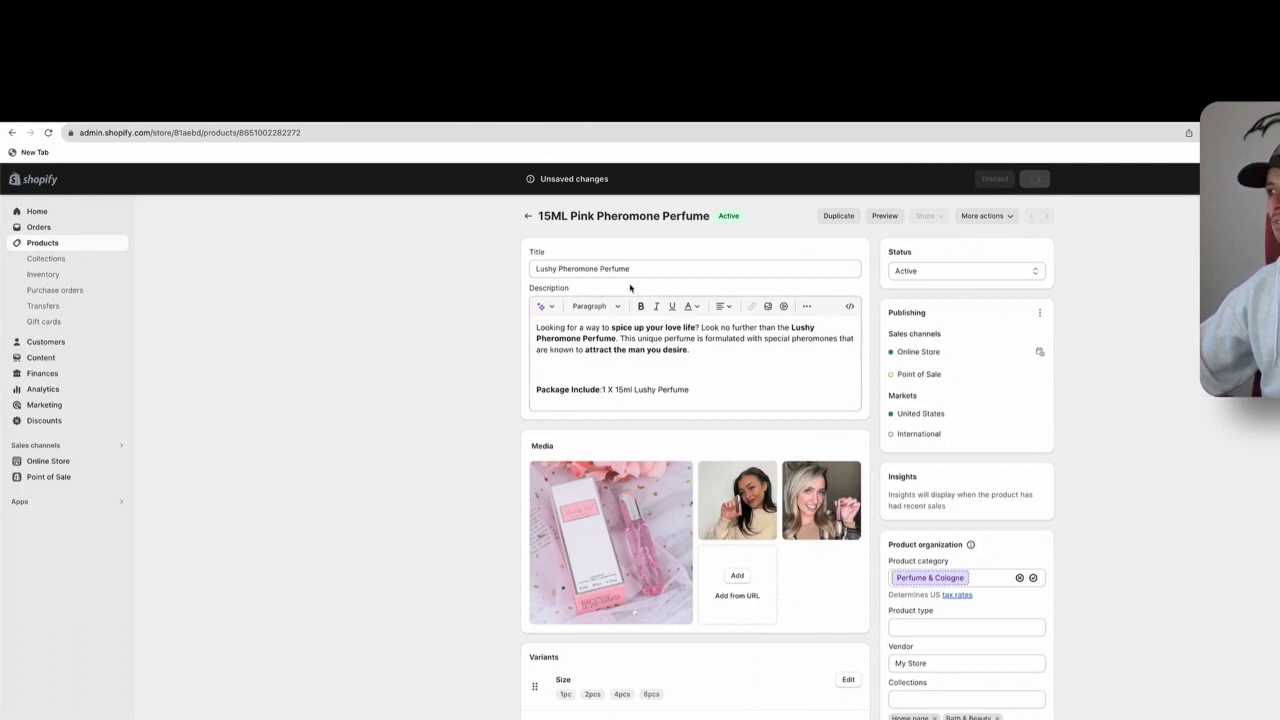
{"action": "left_click", "coordinate": [556, 270]}
{"action": "type", "text": "™"}
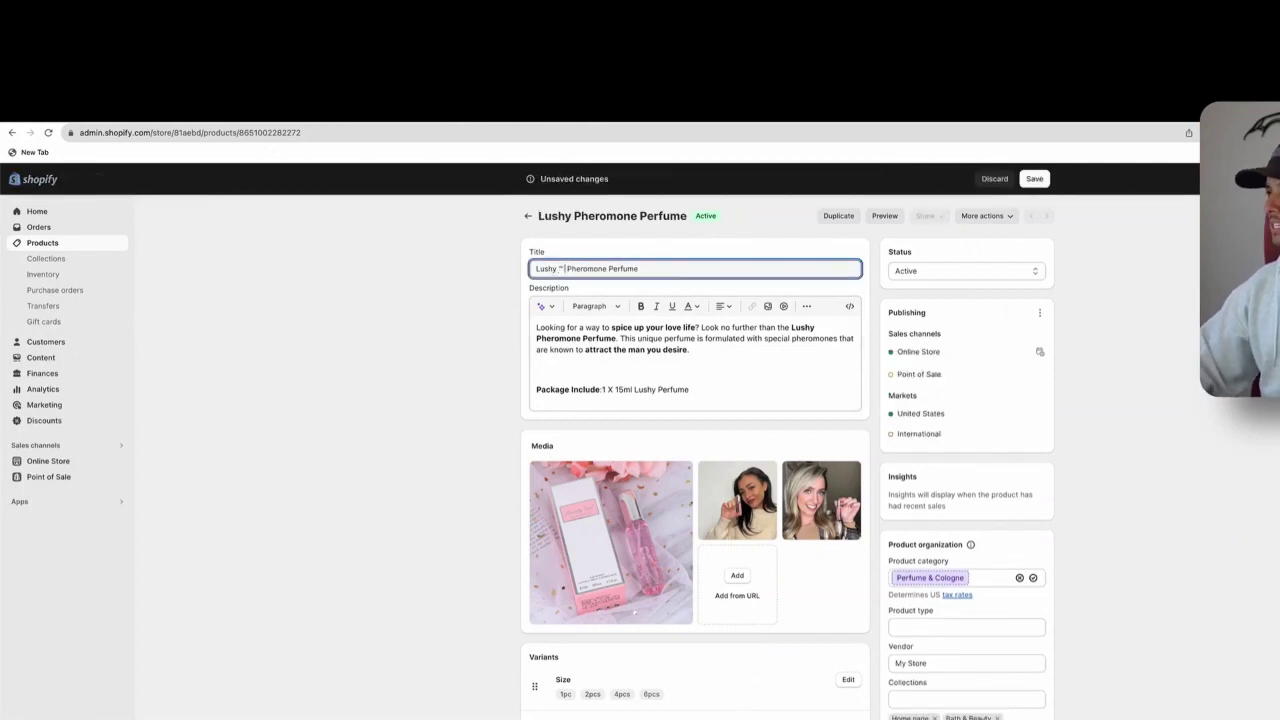
{"action": "key", "text": "BackSpace"}
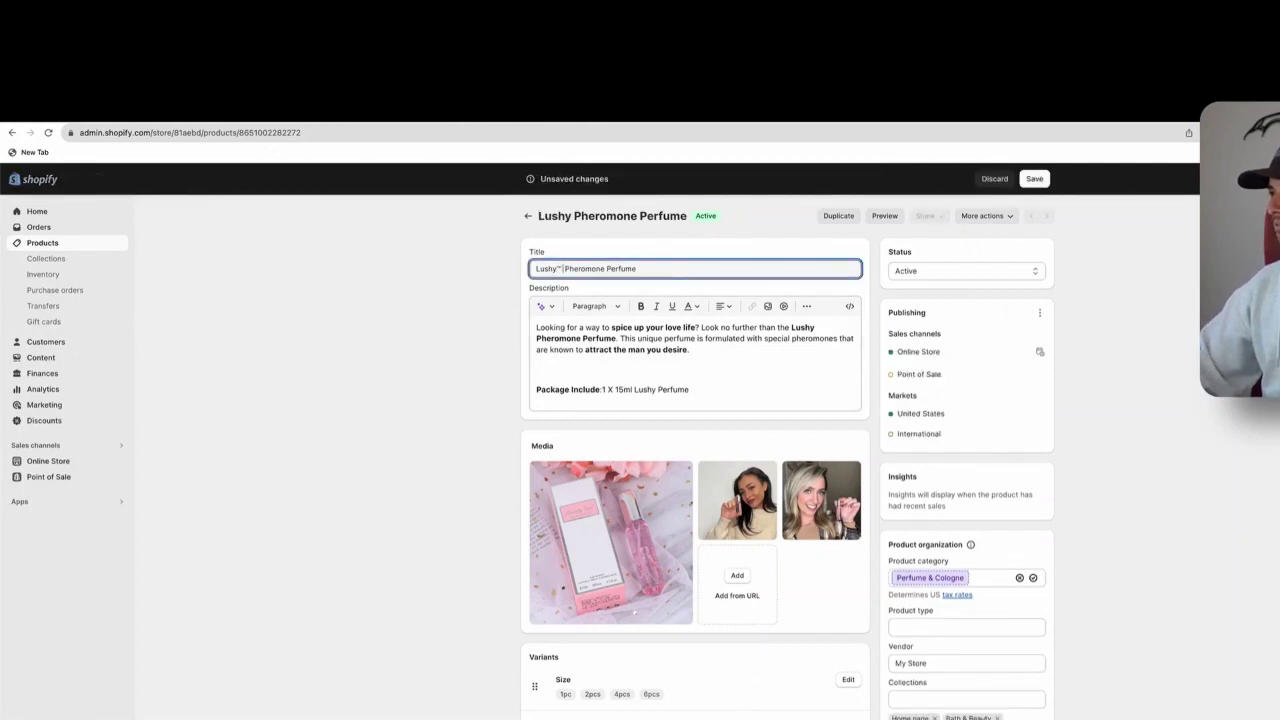
{"action": "left_click", "coordinate": [409, 349]}
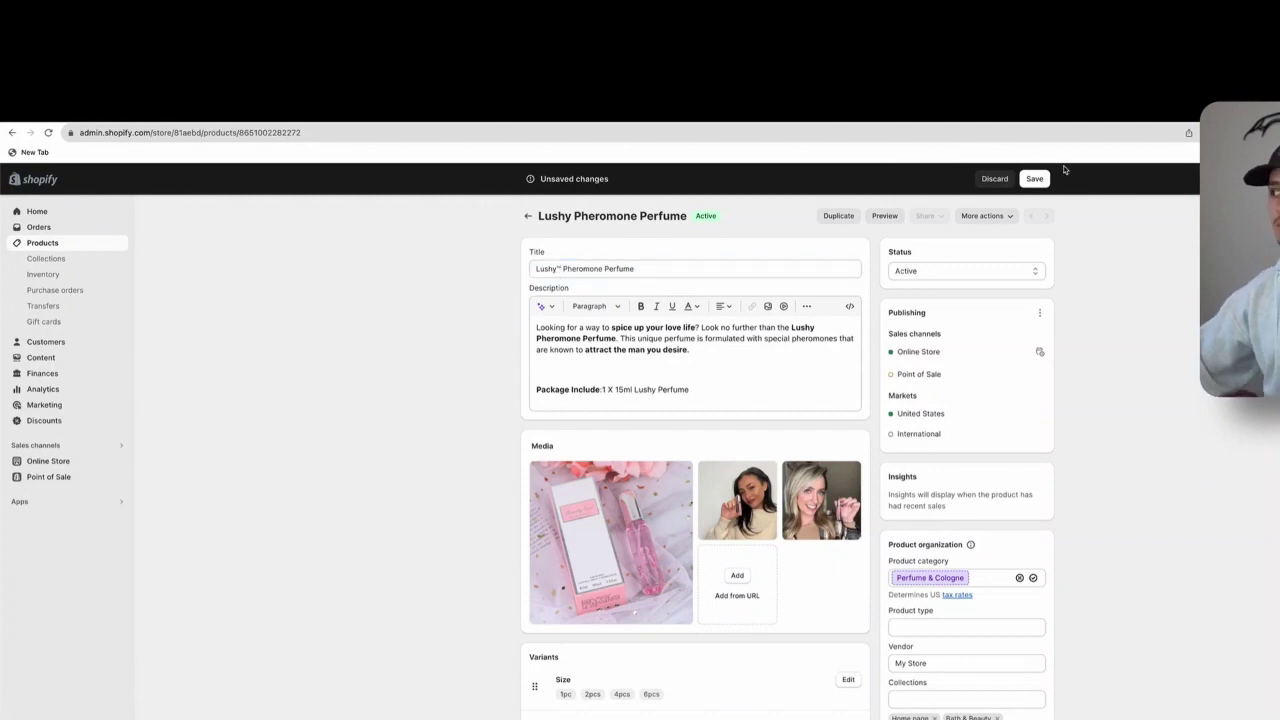
{"action": "left_click", "coordinate": [1035, 180]}
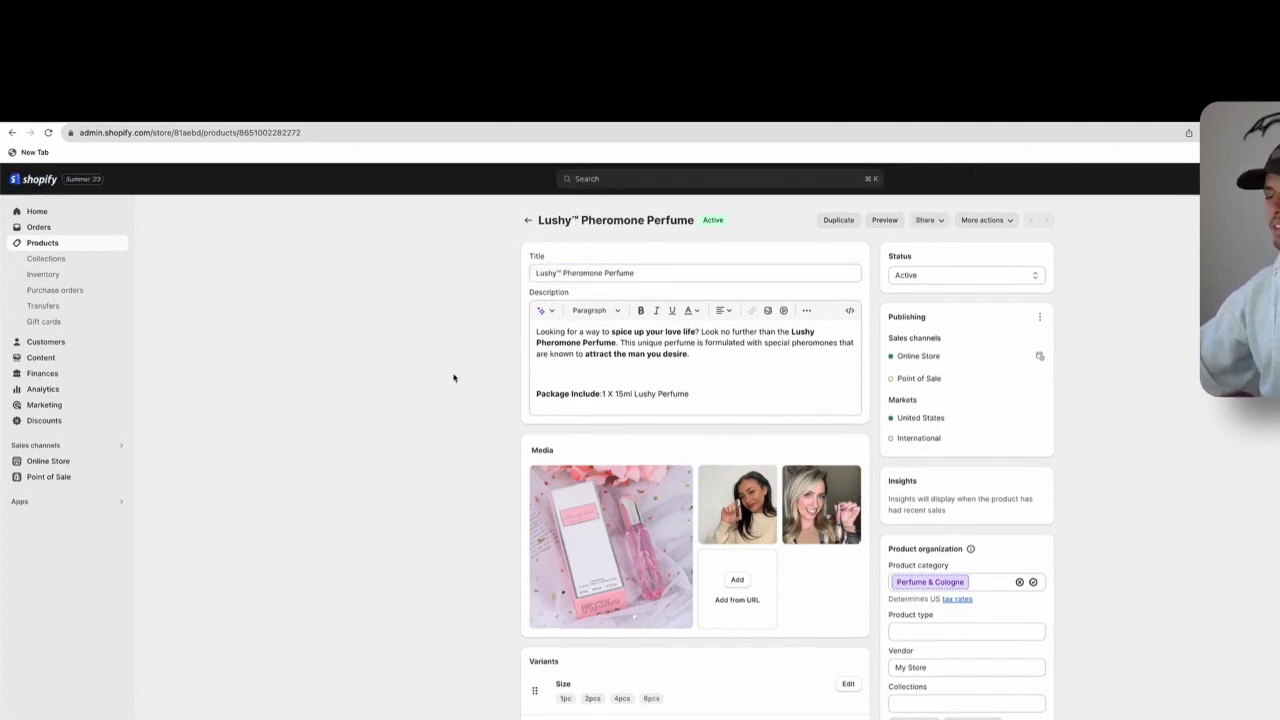
{"action": "scroll", "coordinate": [453, 378], "scroll_direction": "down", "scroll_amount": 3}
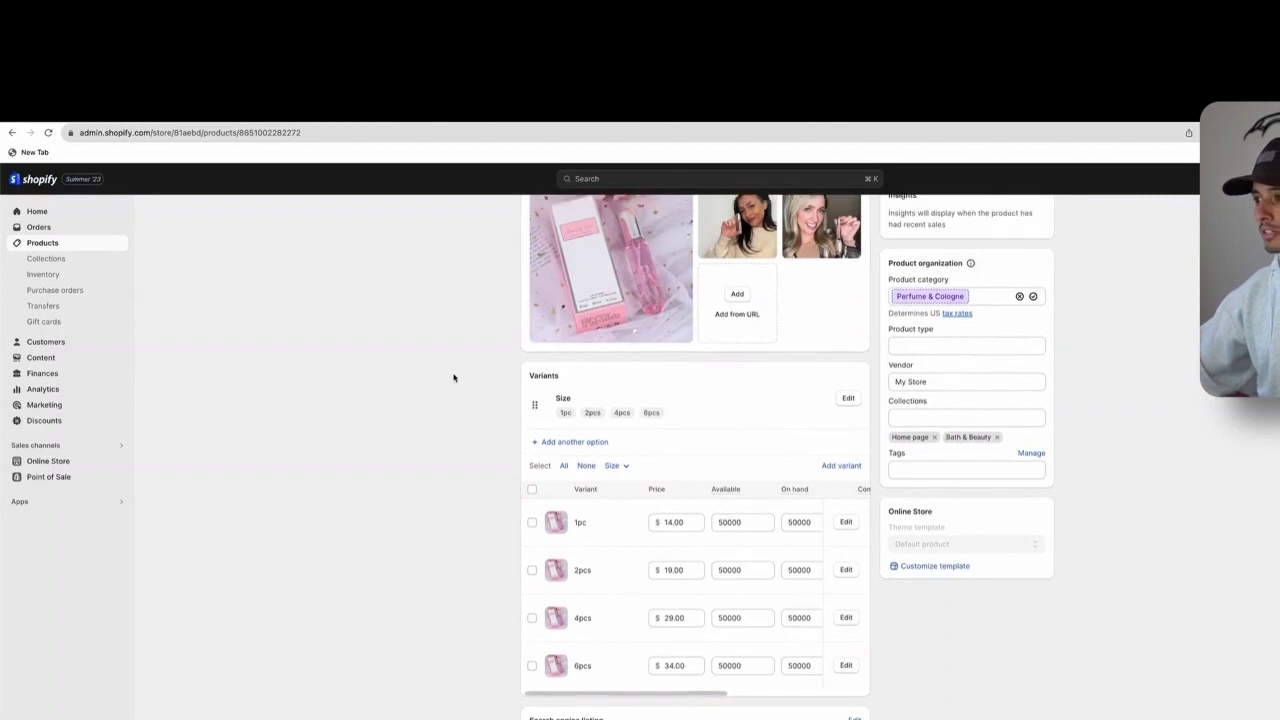
{"action": "scroll", "coordinate": [453, 378], "scroll_direction": "up", "scroll_amount": 3}
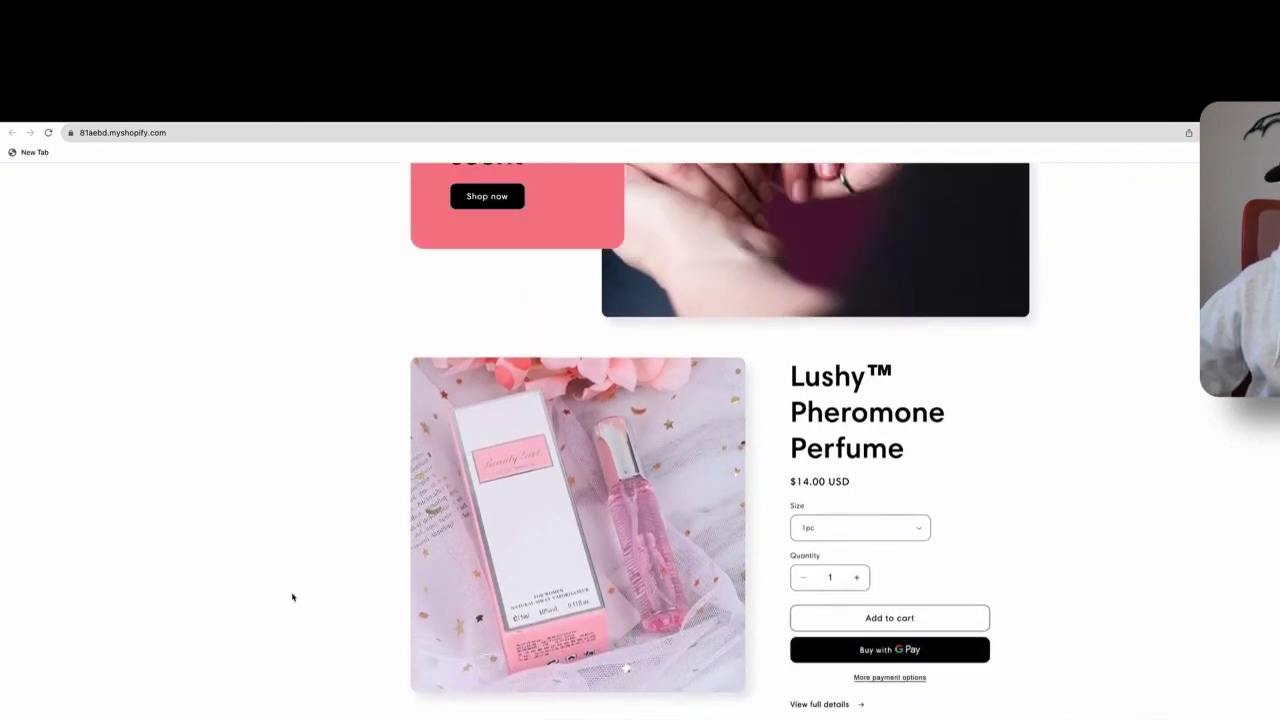
{"action": "scroll", "coordinate": [293, 597], "scroll_direction": "up", "scroll_amount": 5}
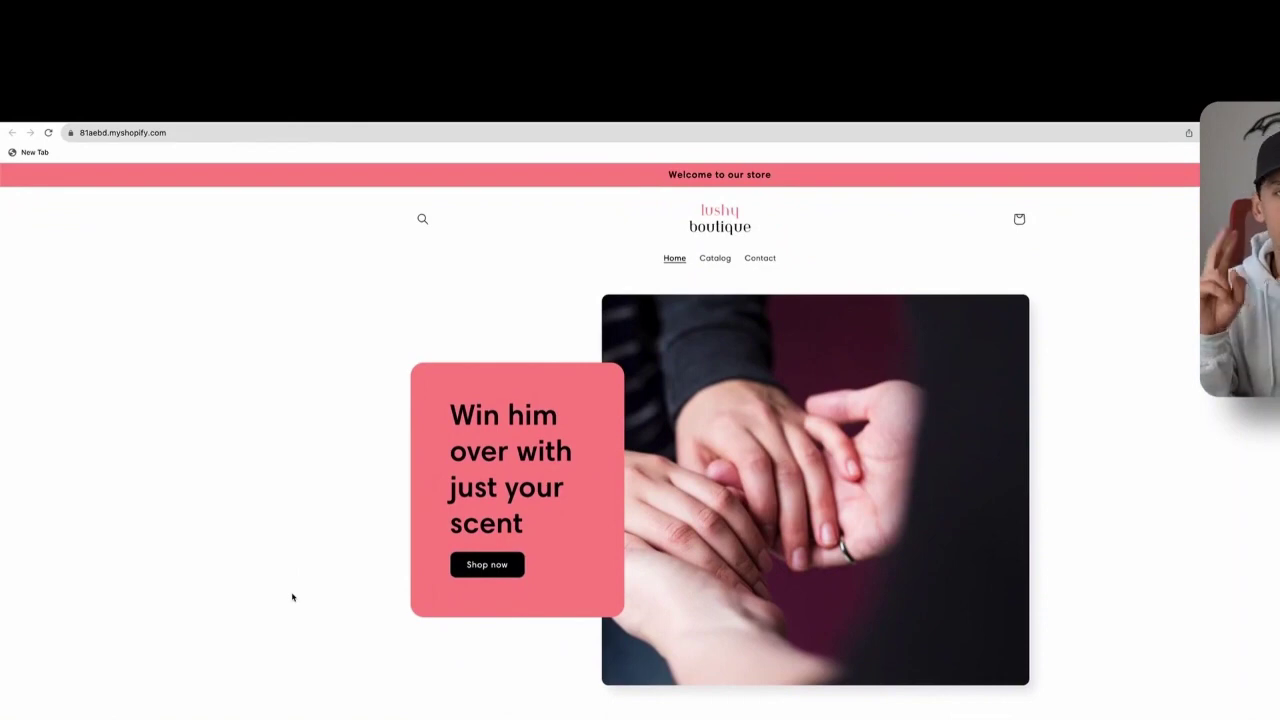